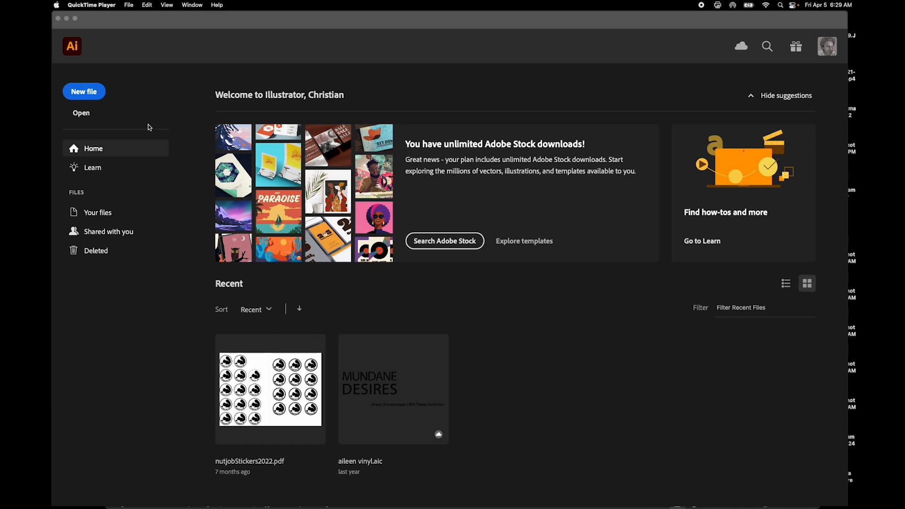
Create a new 7.5 by 7.5 inch RGB document with one artboard
click(95, 93)
click(94, 93)
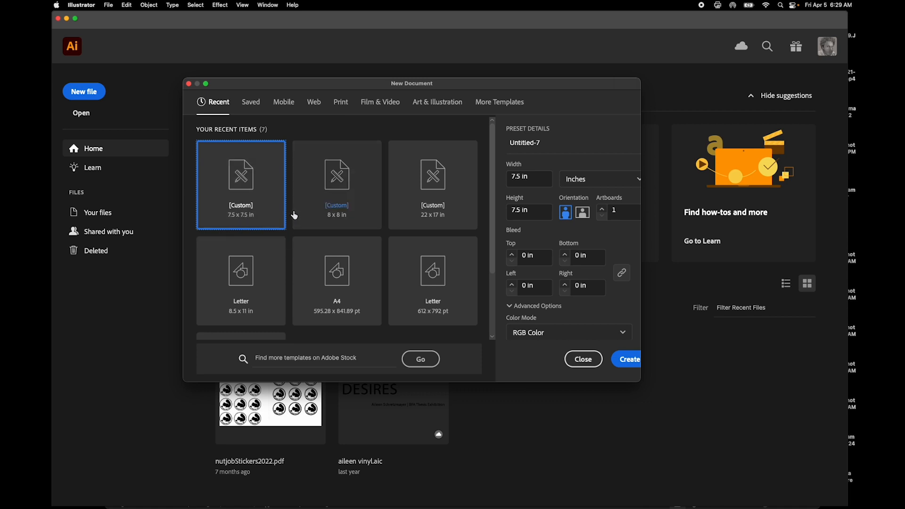
click(630, 361)
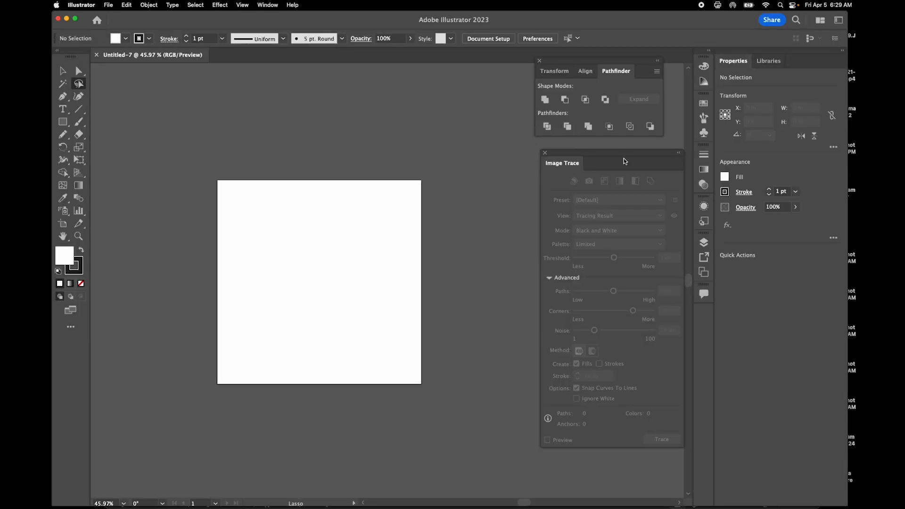
Reset the Essentials Classic workspace and show the rulers
click(264, 4)
mouse_move(274, 51)
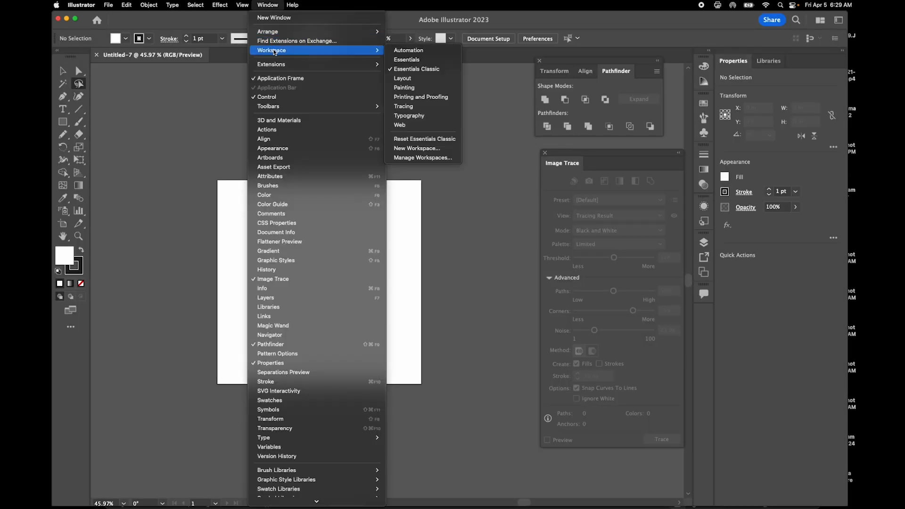
click(427, 139)
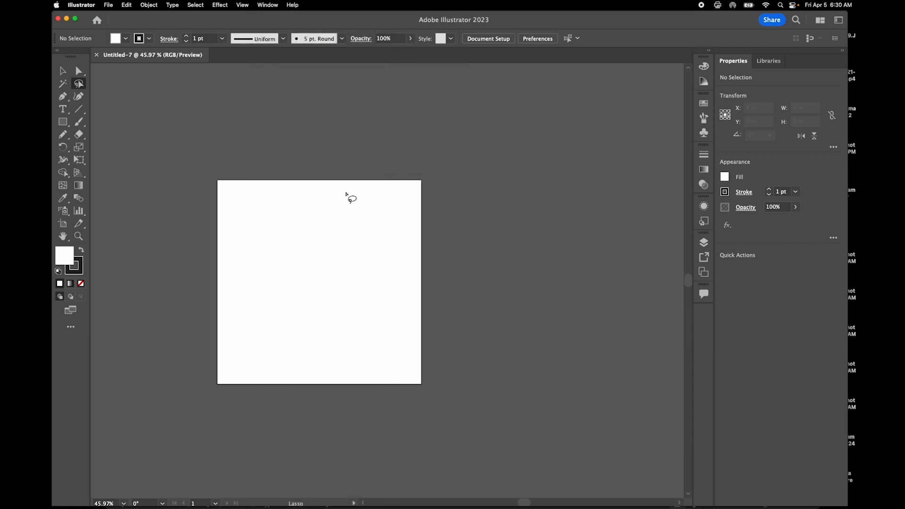
scroll(346, 194, down, 1)
scroll(347, 195, left, 1)
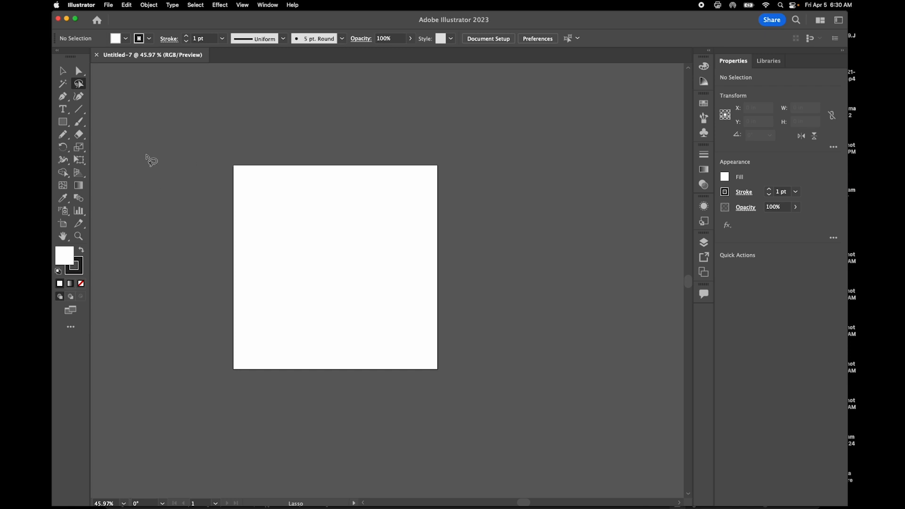
key(super+r)
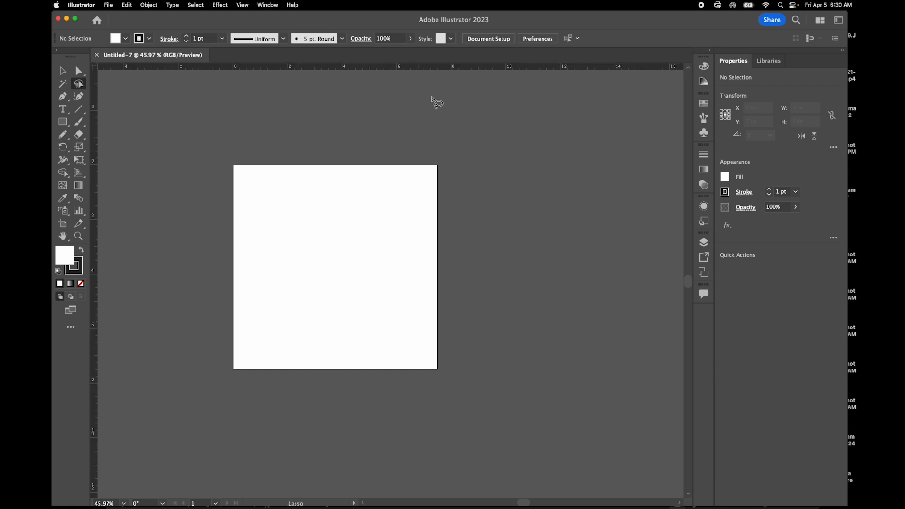
scroll(236, 196, right, 2)
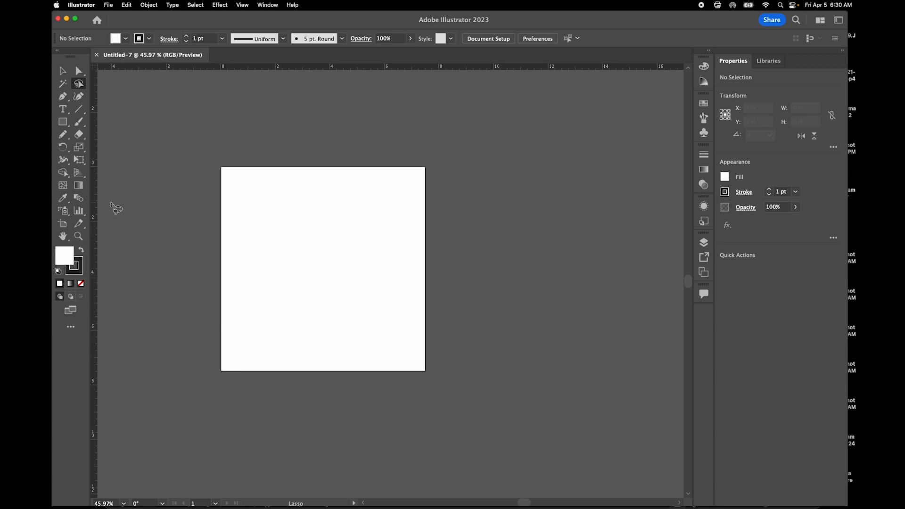
Duplicate the 7.5 inch square artboard three times to make a row of four artboards
click(62, 224)
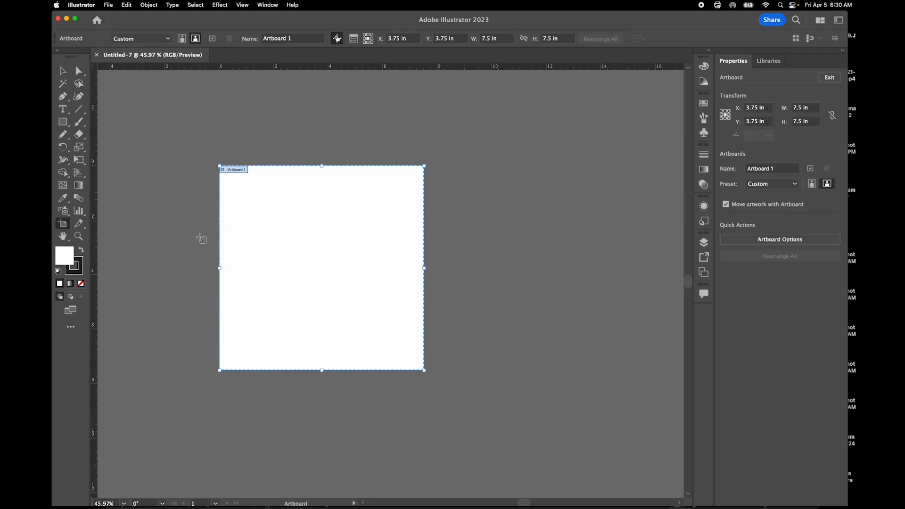
scroll(200, 239, right, 3)
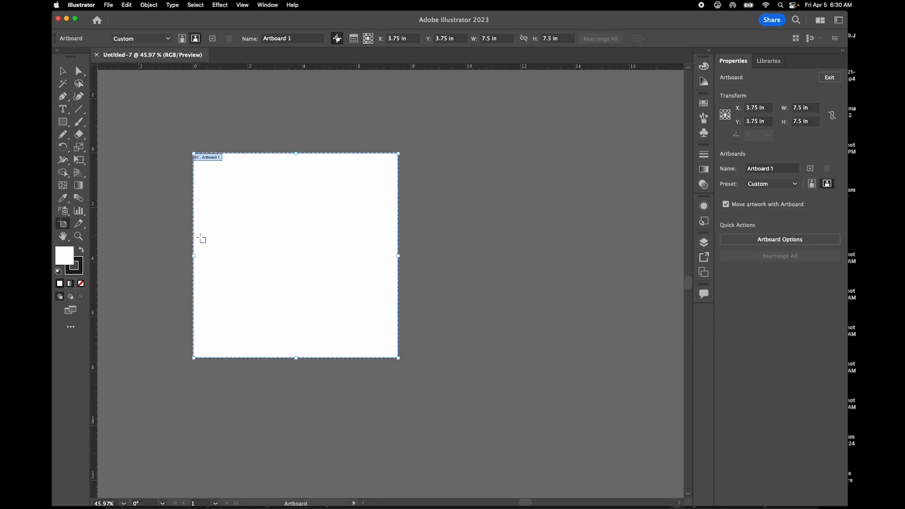
scroll(202, 239, right, 2)
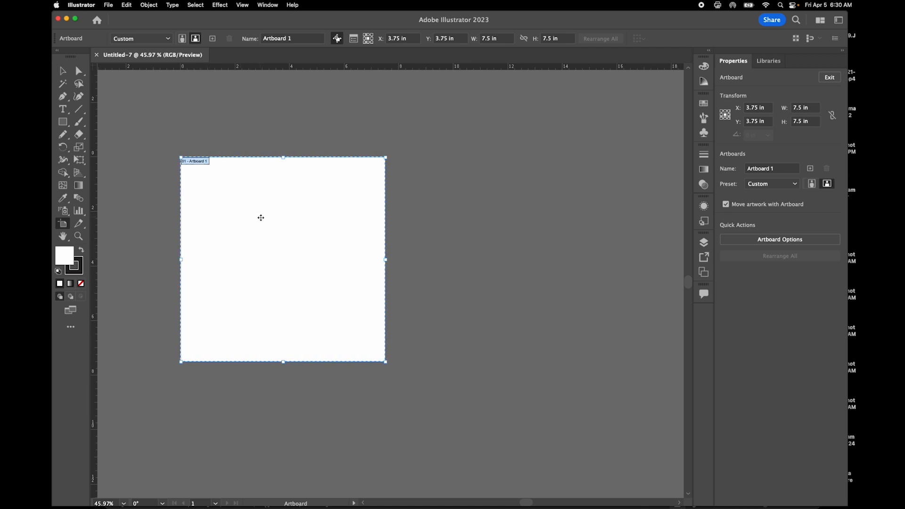
key(super+c)
key(super+v)
key(super+v)
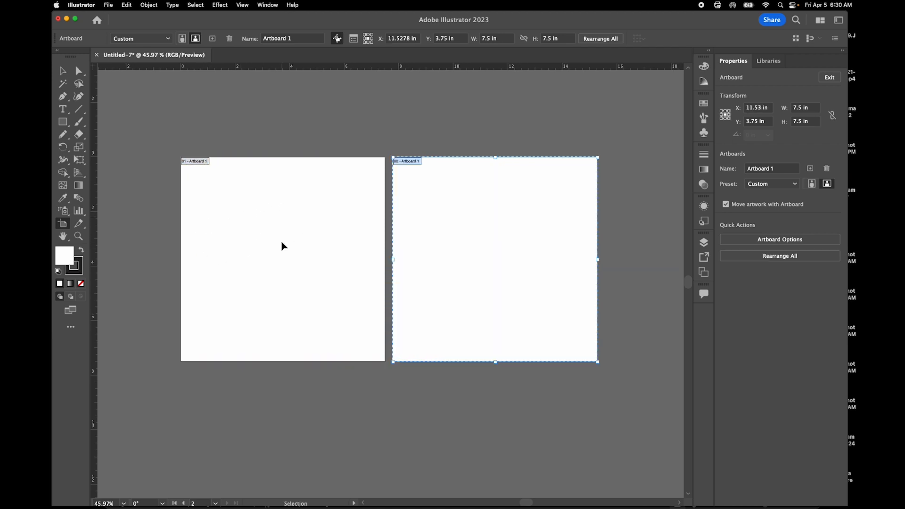
key(super+v)
key(super+minus)
key(super+minus)
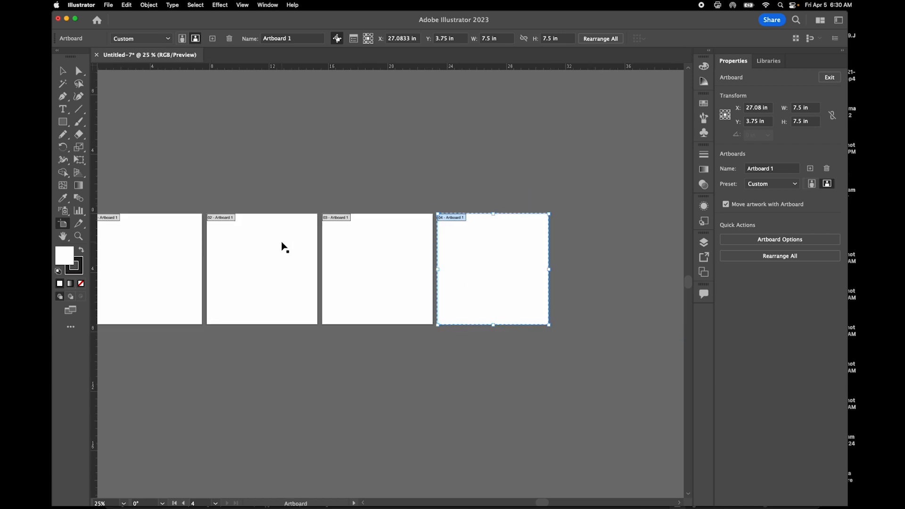
scroll(282, 243, left, 3)
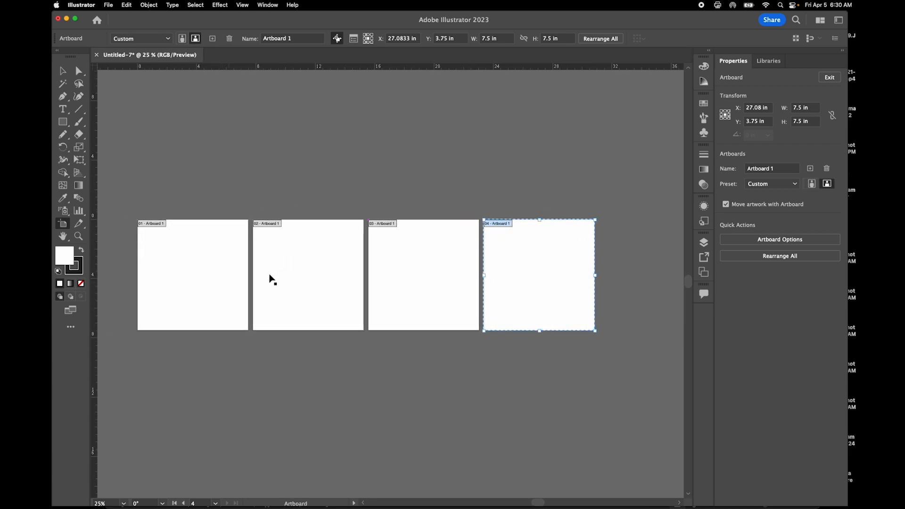
click(66, 75)
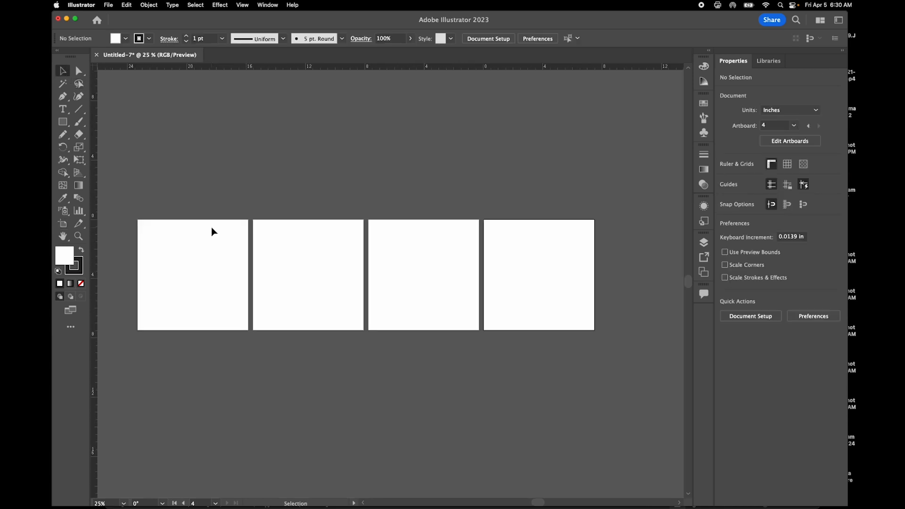
Start placing an image, preview the screenshots on the Desktop, and select Screenshot 2024-04-05 at 5.51.40 AM
scroll(212, 232, left, 3)
scroll(212, 232, down, 1)
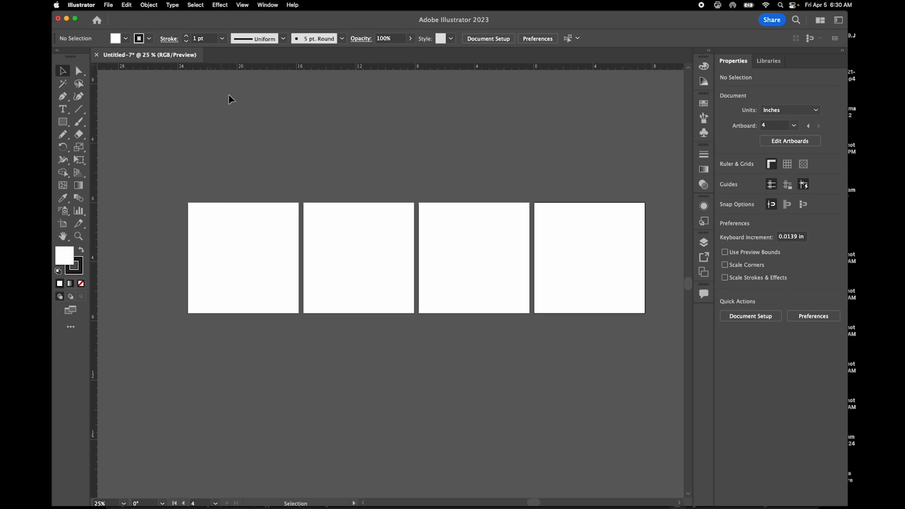
scroll(239, 232, up, 5)
scroll(240, 240, left, 2)
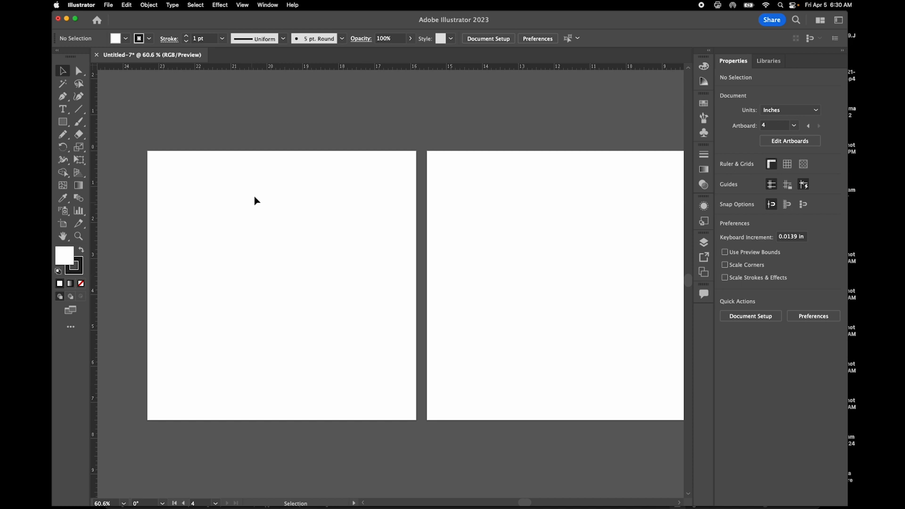
scroll(242, 134, left, 1)
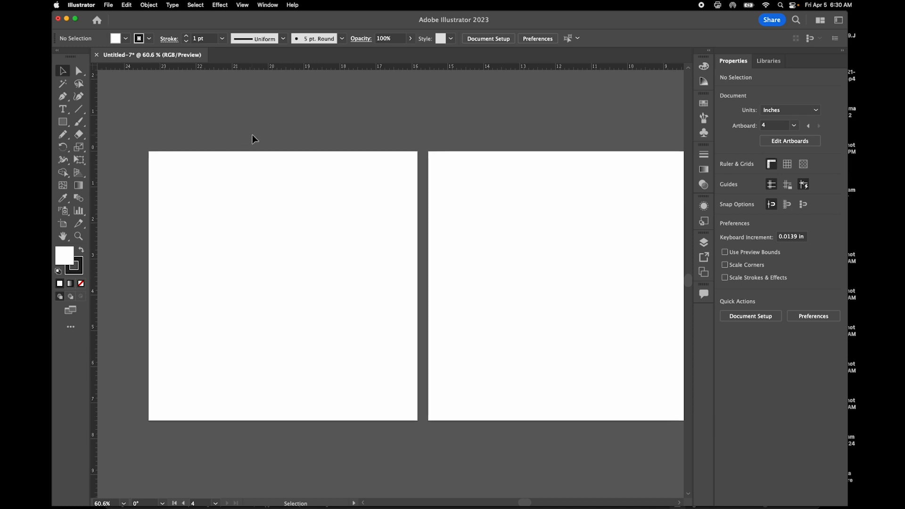
click(109, 6)
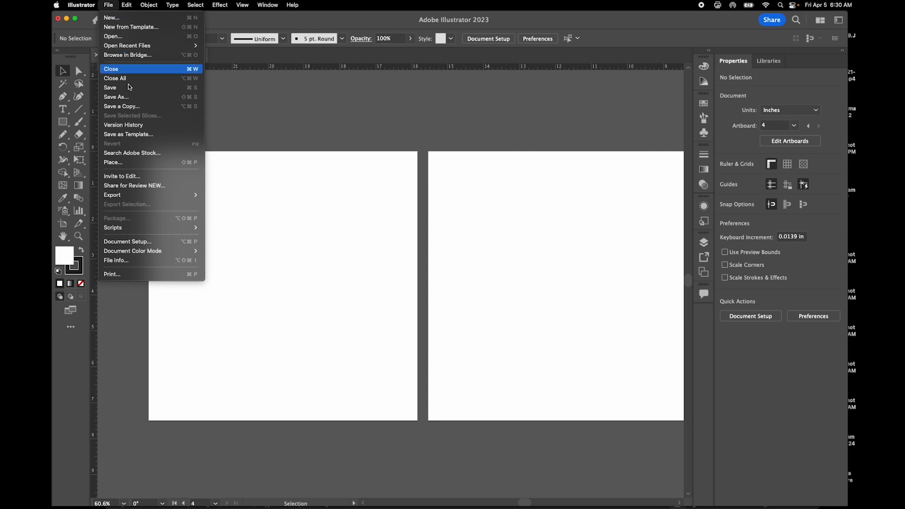
click(144, 164)
click(420, 158)
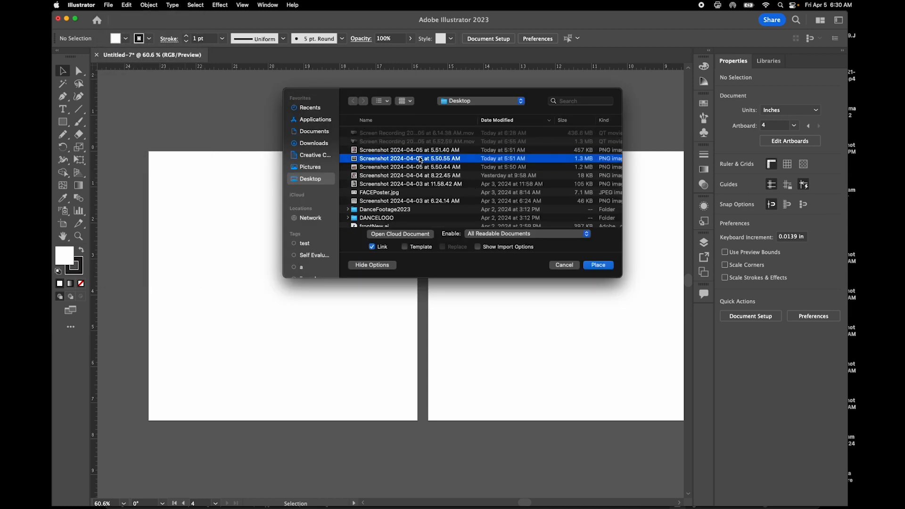
key(space)
key(Down)
key(Down)
key(Up)
key(Down)
key(Down)
key(Up)
key(Up)
key(Up)
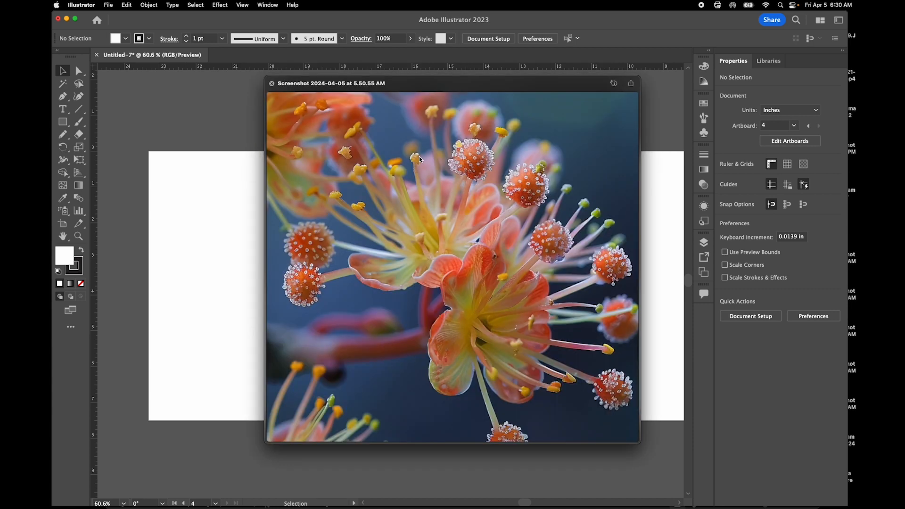
key(Up)
key(space)
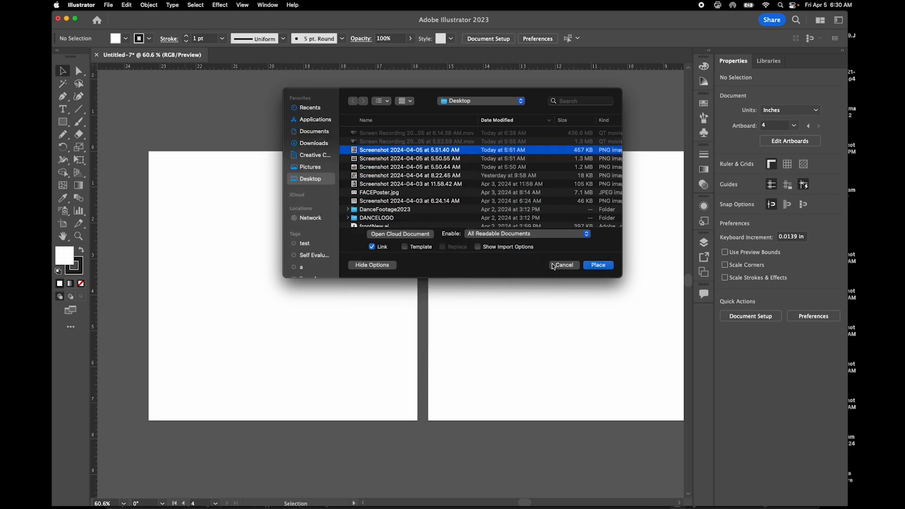
Place the selected portrait as a linked image on the first artboard, enlarged to about 6.52 by 7.32 in and centred horizontally
click(598, 265)
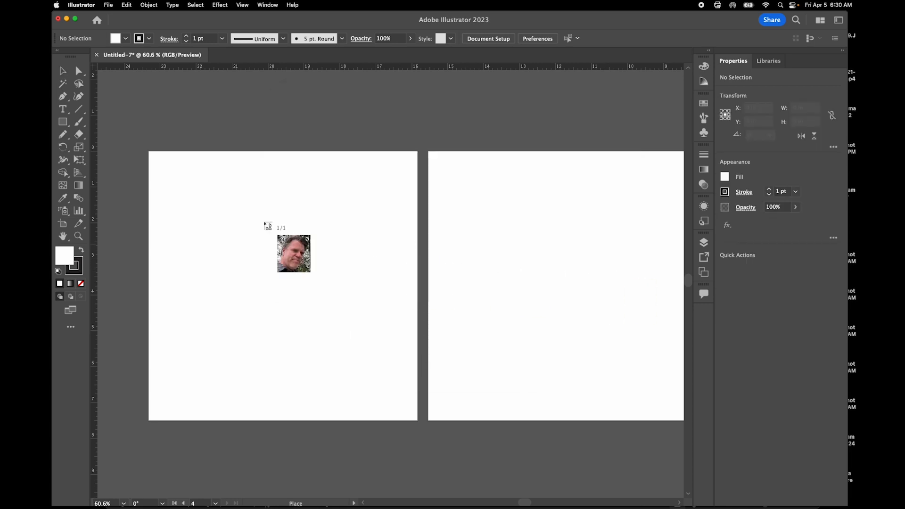
click(153, 151)
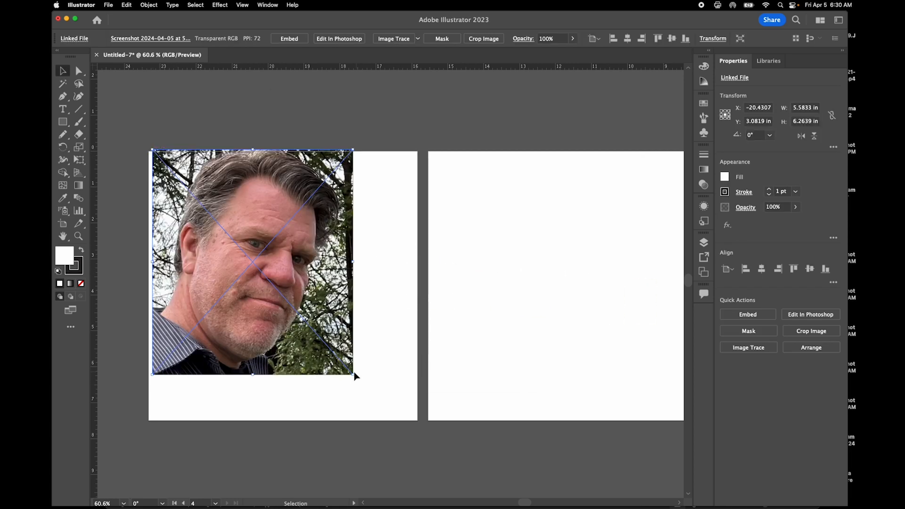
drag(356, 372, 396, 414)
key(Return)
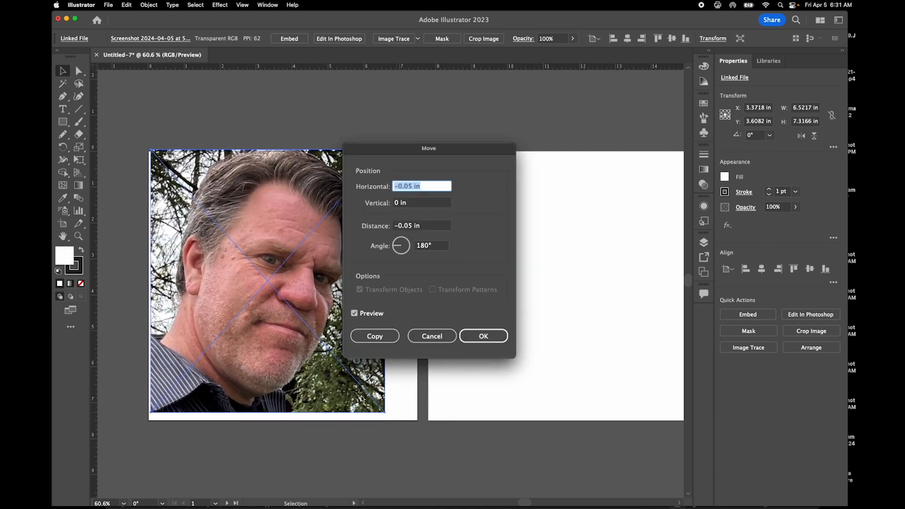
click(439, 337)
drag(313, 324, 326, 326)
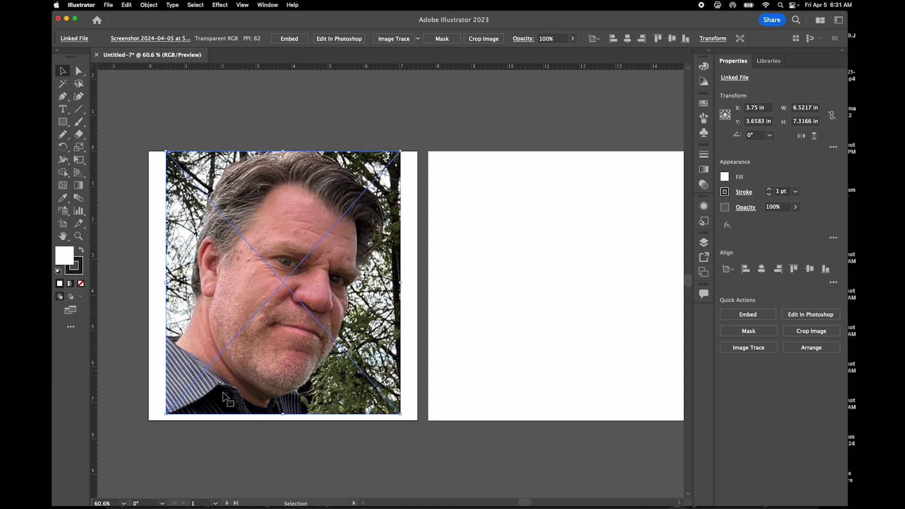
Rasterize the placed portrait in RGB with a custom resolution of 20 ppi and a white background
scroll(358, 297, up, 3)
scroll(359, 297, up, 1)
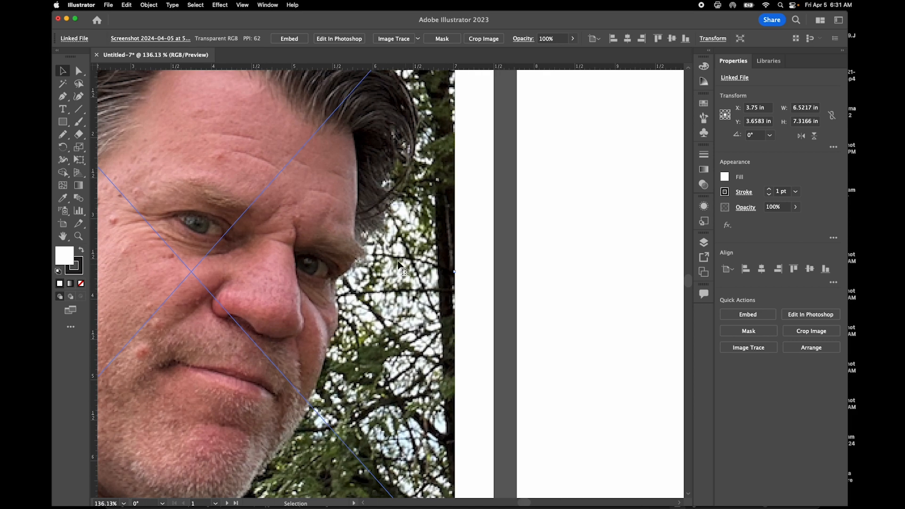
scroll(349, 335, down, 3)
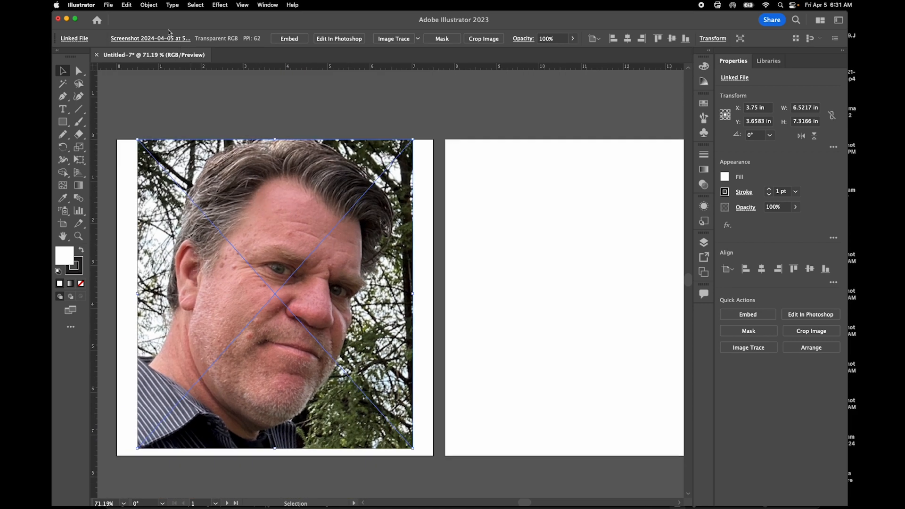
click(153, 5)
mouse_move(155, 17)
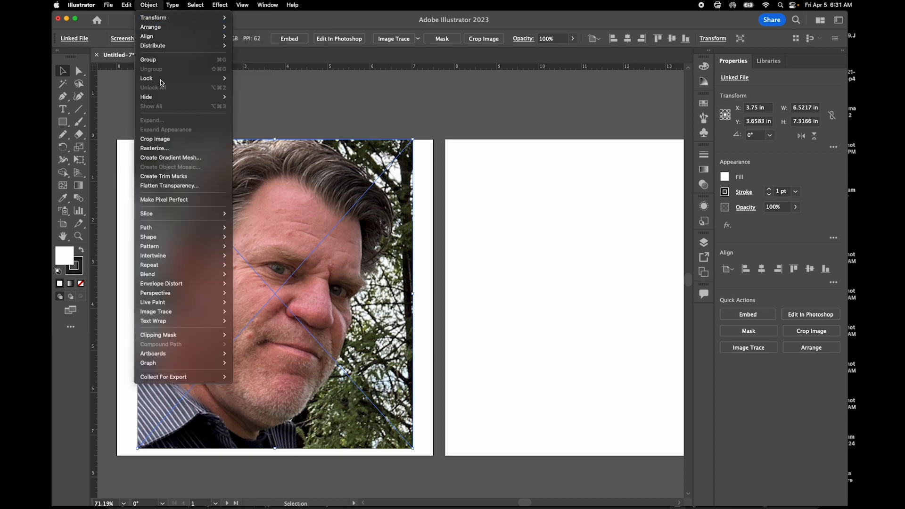
click(163, 148)
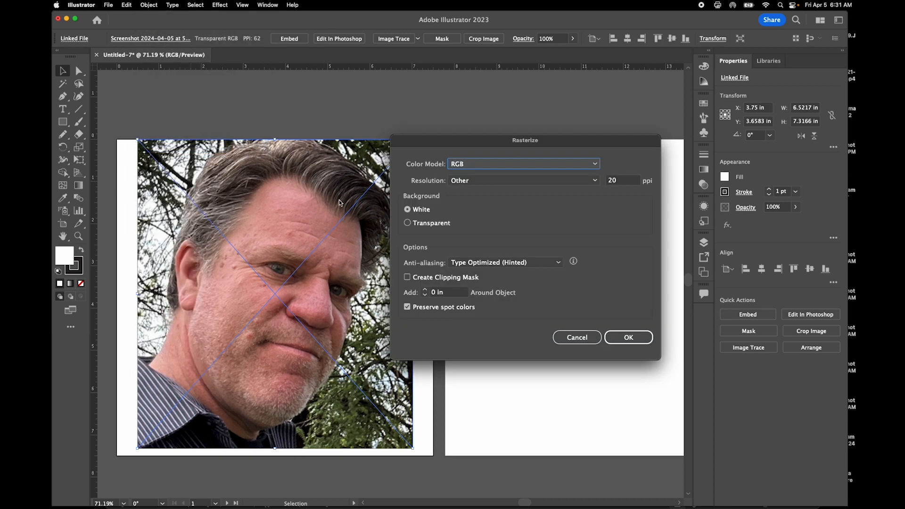
click(467, 183)
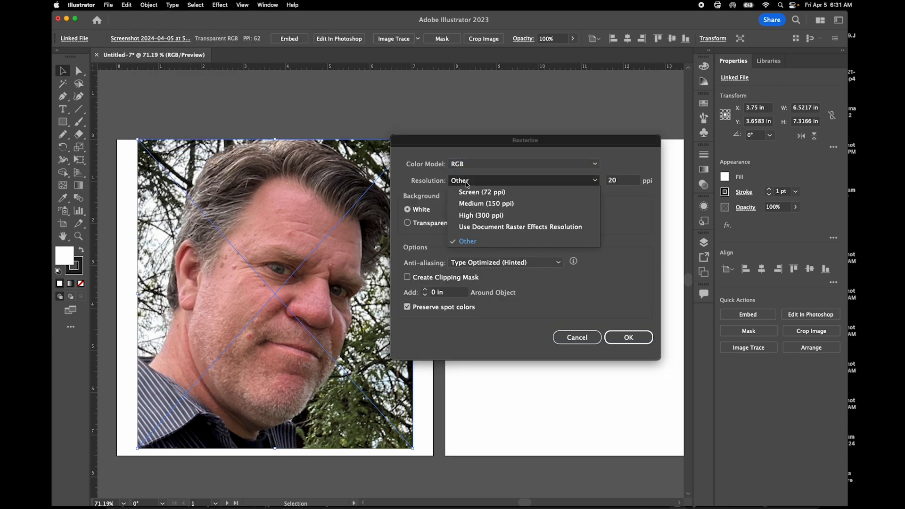
click(489, 216)
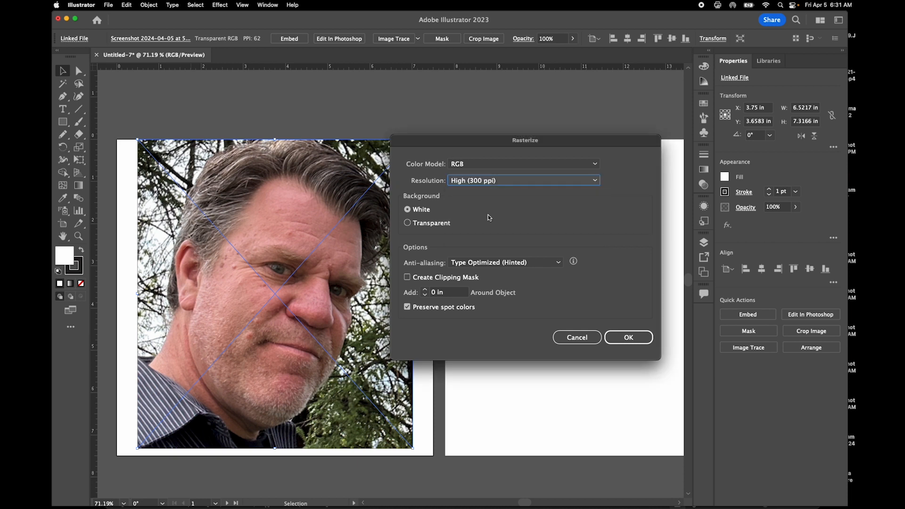
click(495, 182)
click(483, 241)
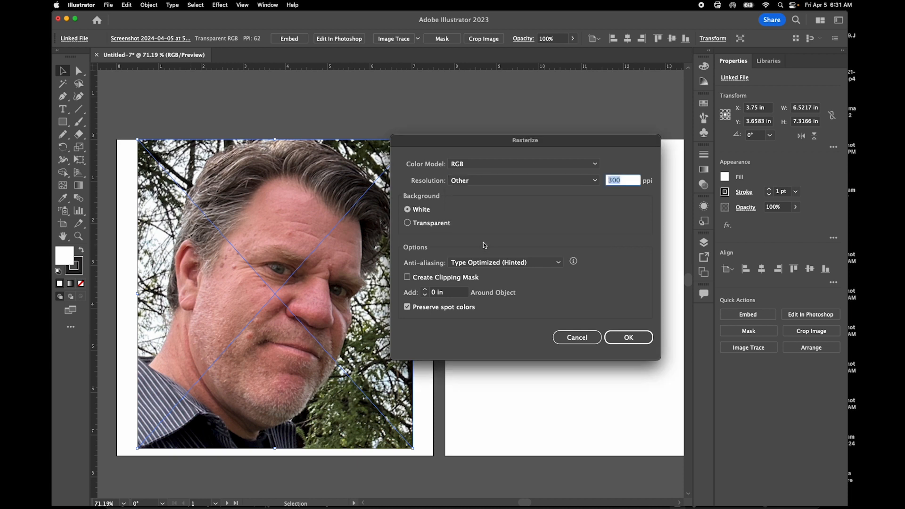
text(20)
click(617, 338)
scroll(262, 299, up, 5)
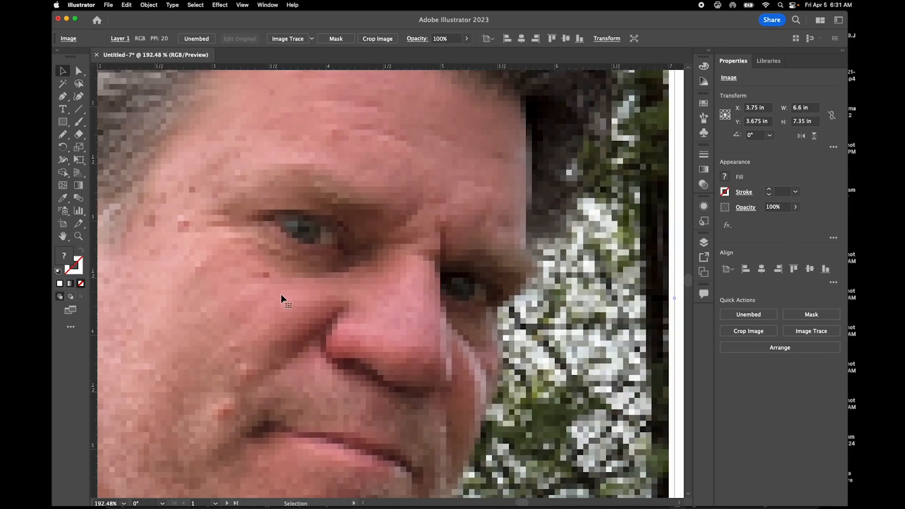
scroll(301, 304, down, 2)
scroll(301, 299, down, 3)
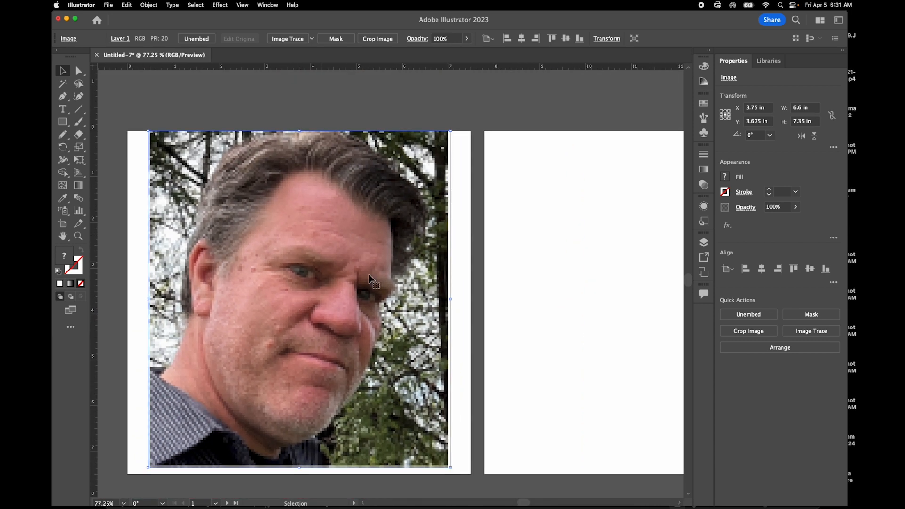
scroll(335, 298, down, 3)
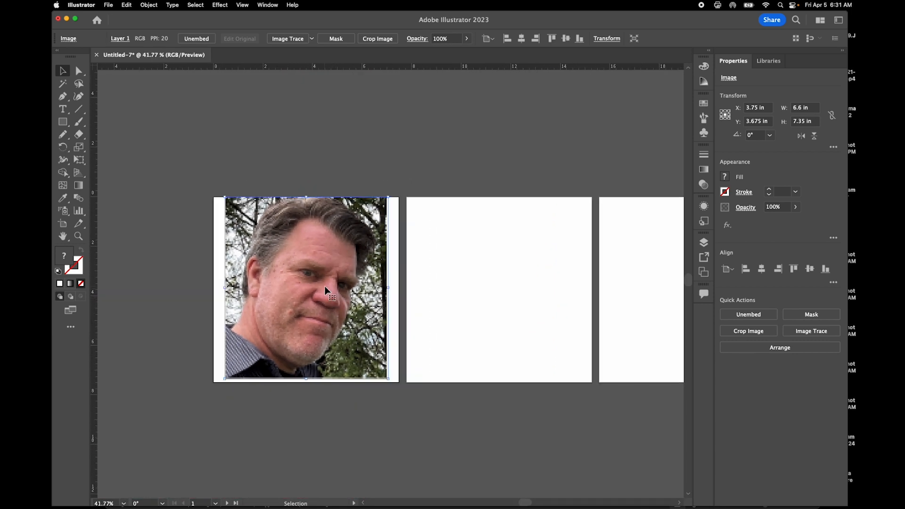
Copy the rasterized portrait from the first artboard onto the second and third artboards, keeping the copies in one row
scroll(366, 278, right, 3)
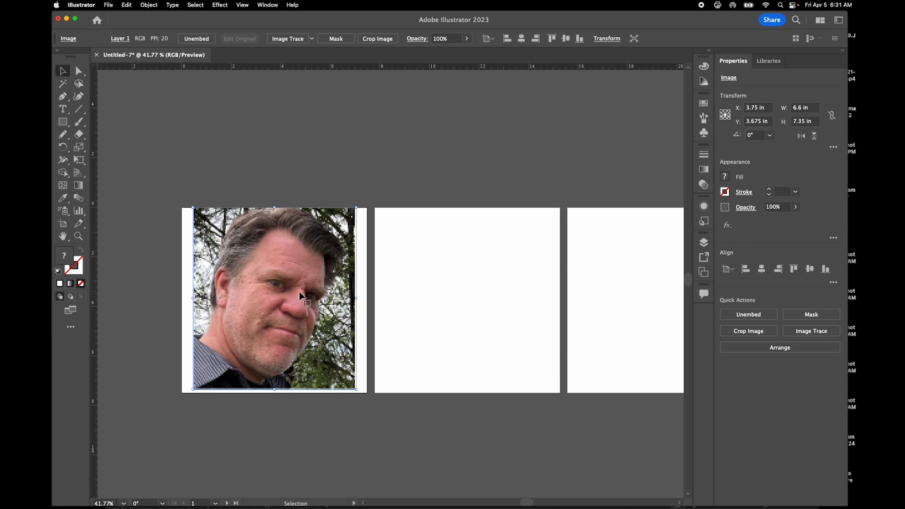
drag(285, 282, 481, 283)
scroll(483, 286, right, 2)
scroll(482, 286, right, 2)
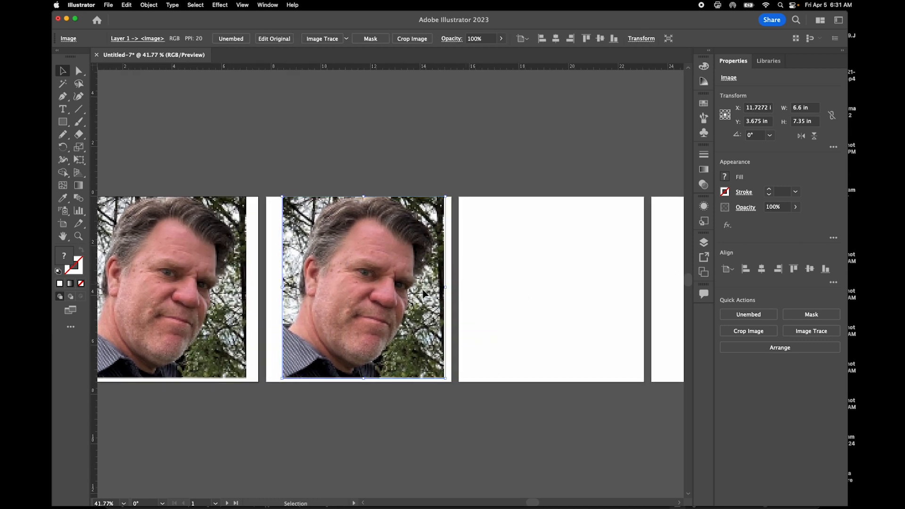
drag(403, 295, 586, 296)
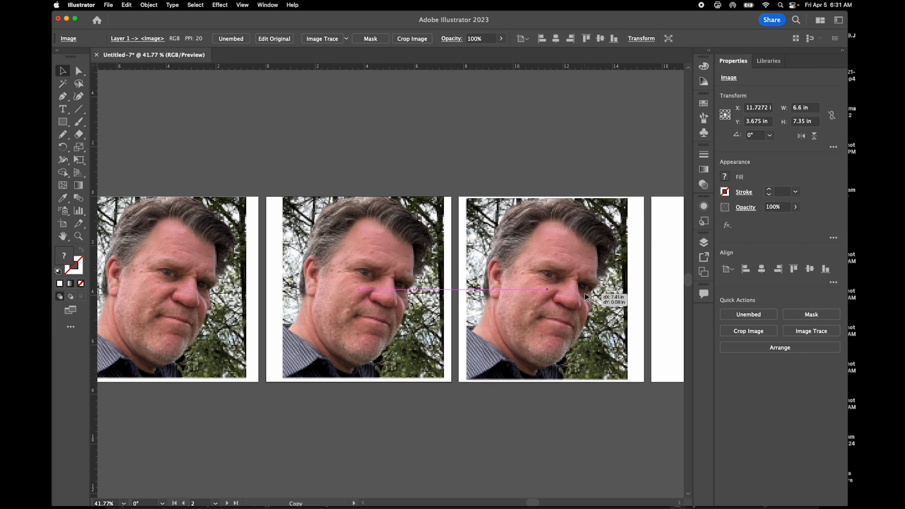
Select the portrait on the first artboard and move it down slightly so it is centred at X 3.75 in, Y 3.75 in
scroll(369, 288, left, 1)
scroll(369, 288, left, 1)
scroll(369, 287, down, 1)
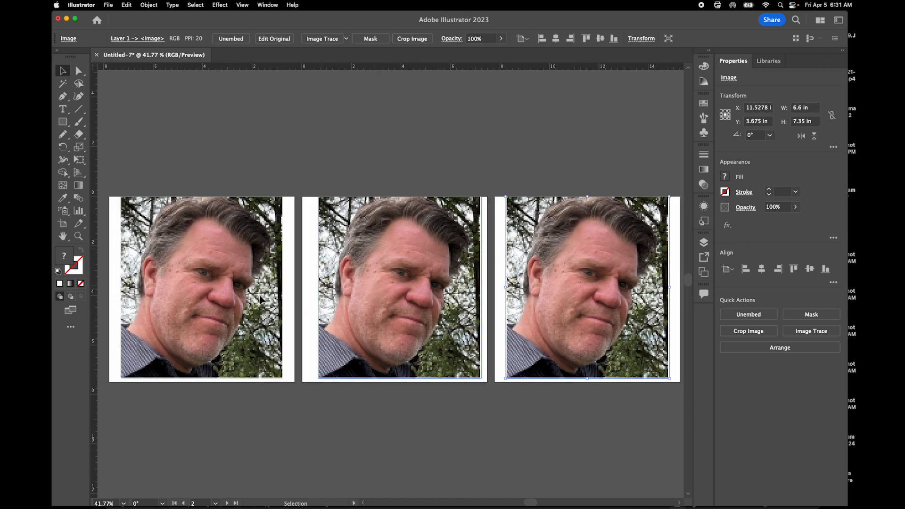
scroll(550, 298, left, 2)
scroll(549, 298, up, 1)
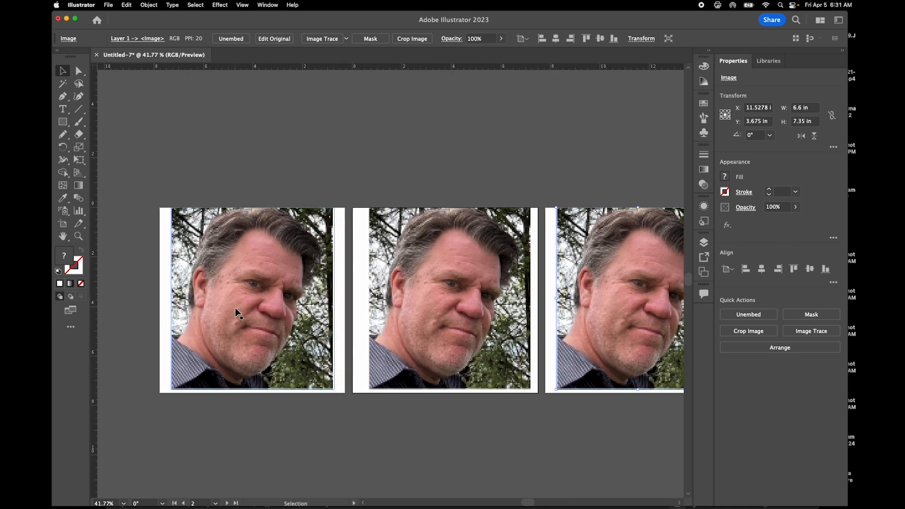
scroll(235, 309, up, 4)
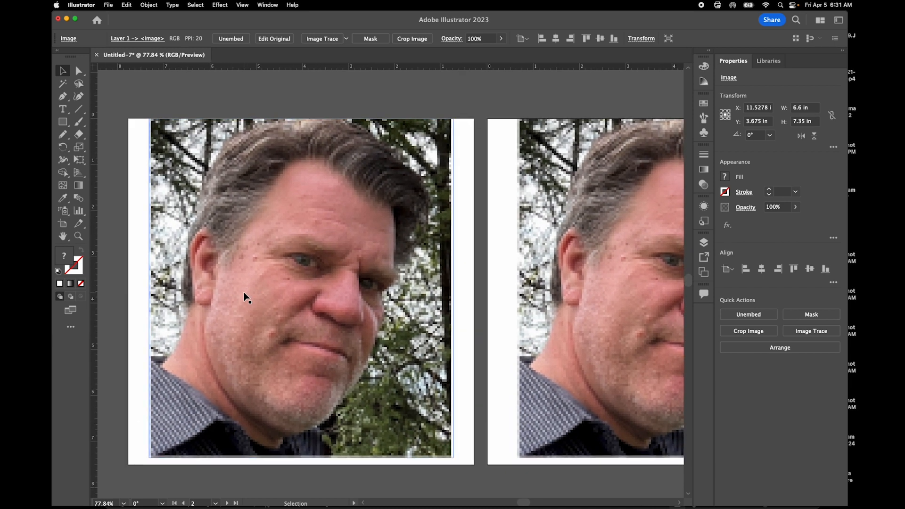
click(248, 160)
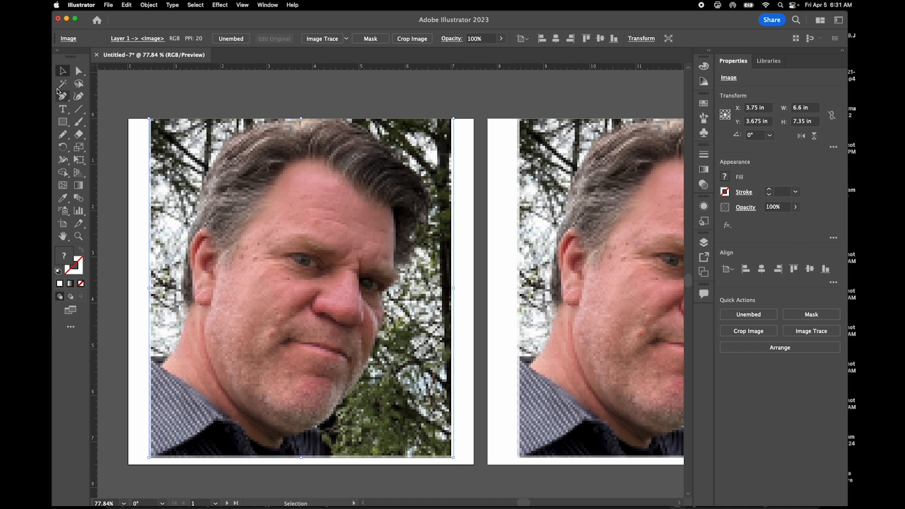
drag(216, 165, 217, 168)
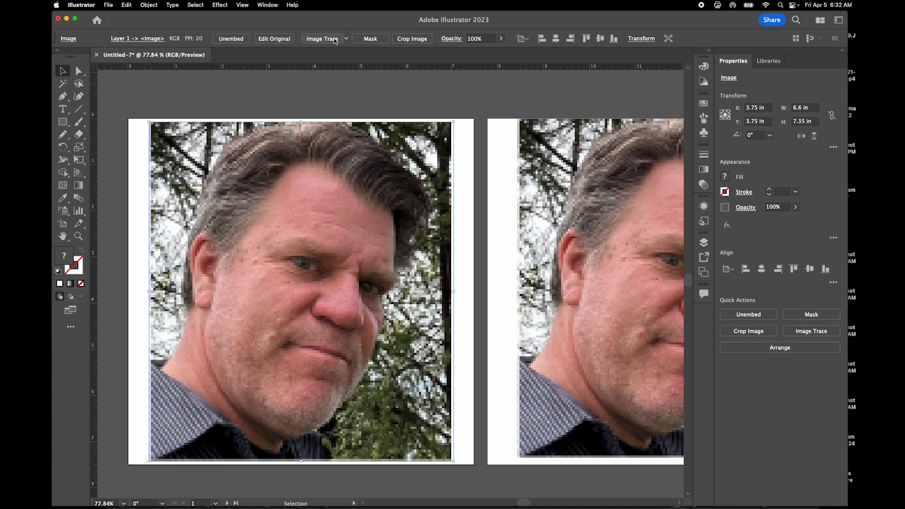
Display the Image Trace settings beside the artwork and trace the first portrait with the default black-and-white preset
click(272, 4)
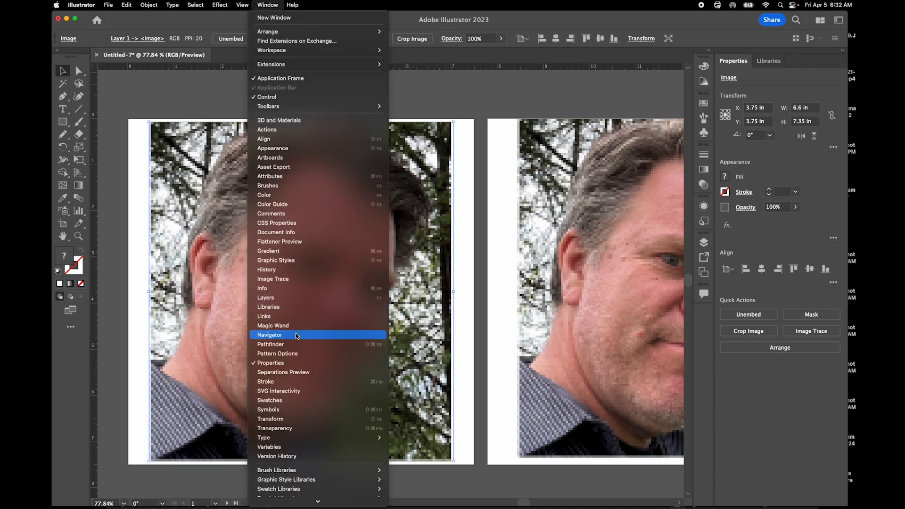
click(295, 280)
mouse_move(422, 101)
mouse_down()
mouse_move(584, 99)
mouse_move(616, 77)
mouse_up()
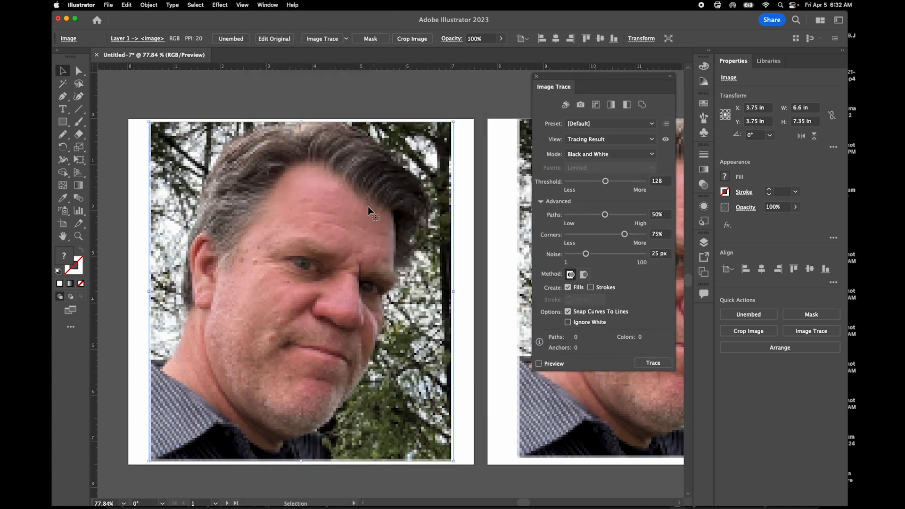
click(323, 42)
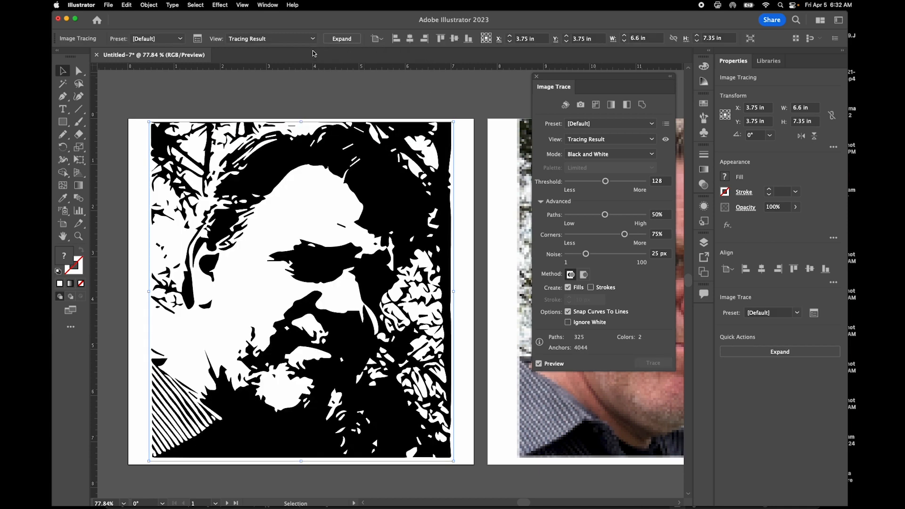
drag(550, 84, 563, 86)
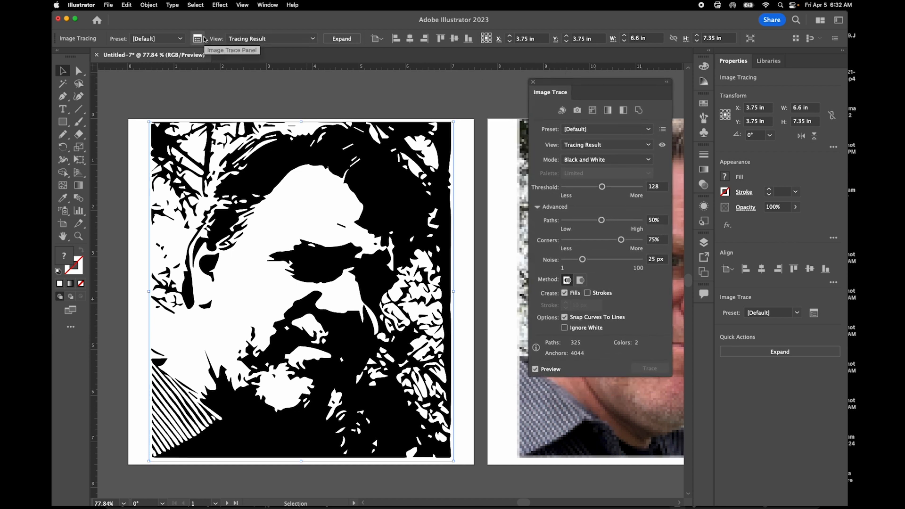
drag(604, 81, 591, 91)
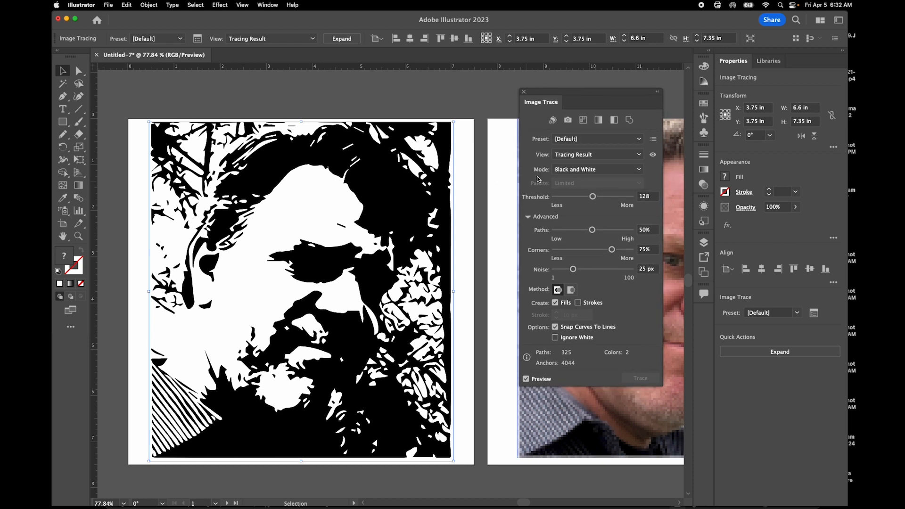
Apply the 3 Colors preset to the first portrait's tracing
click(584, 171)
click(584, 192)
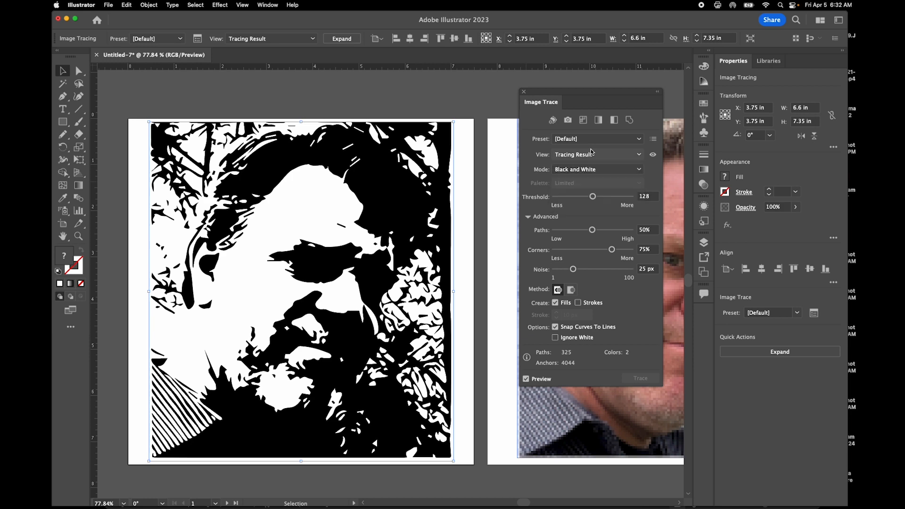
click(585, 140)
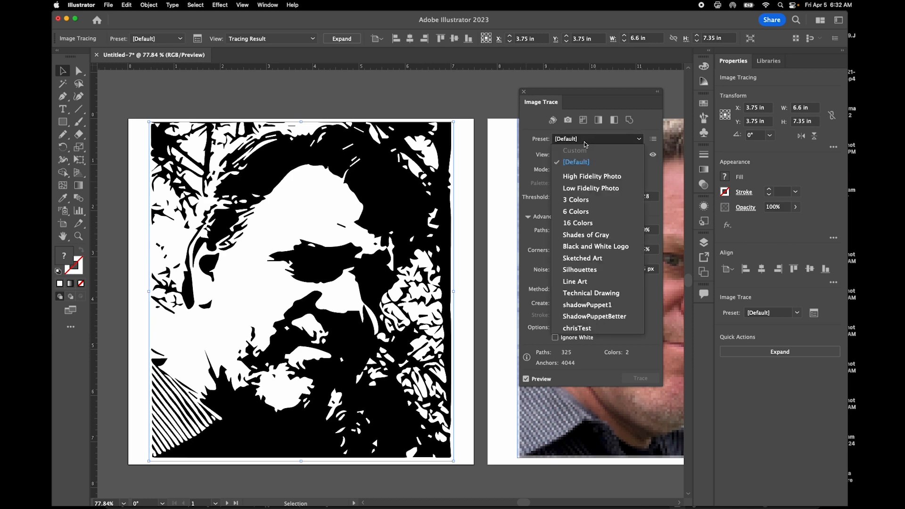
click(586, 200)
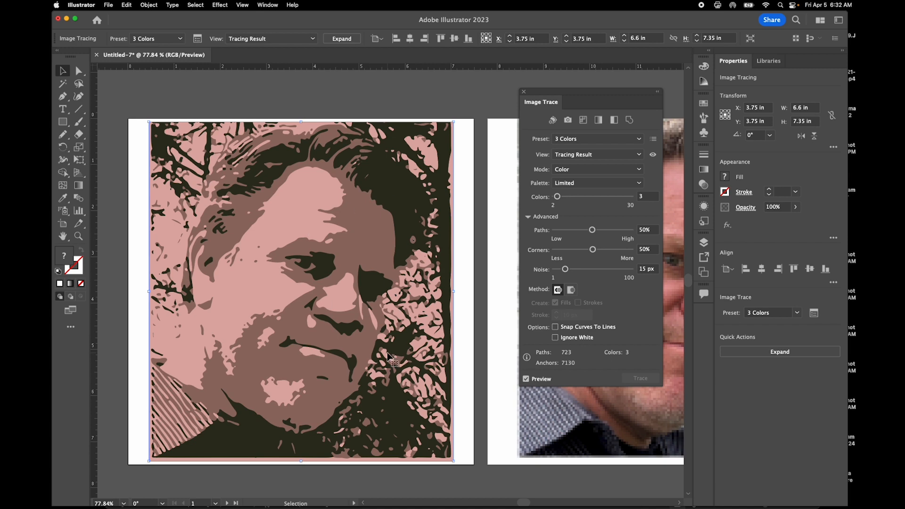
Show the tracing result with outlines and examine the traced paths around the face and the background foliage
scroll(387, 352, up, 5)
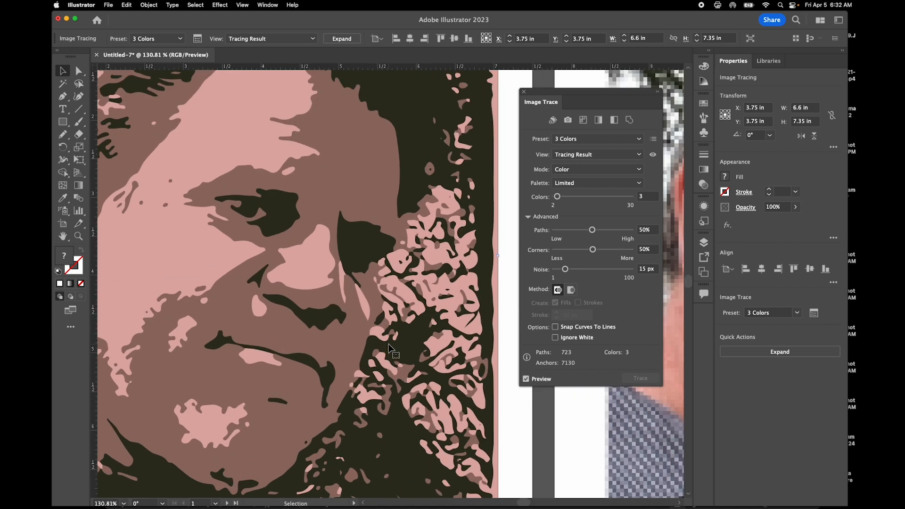
click(576, 160)
click(589, 179)
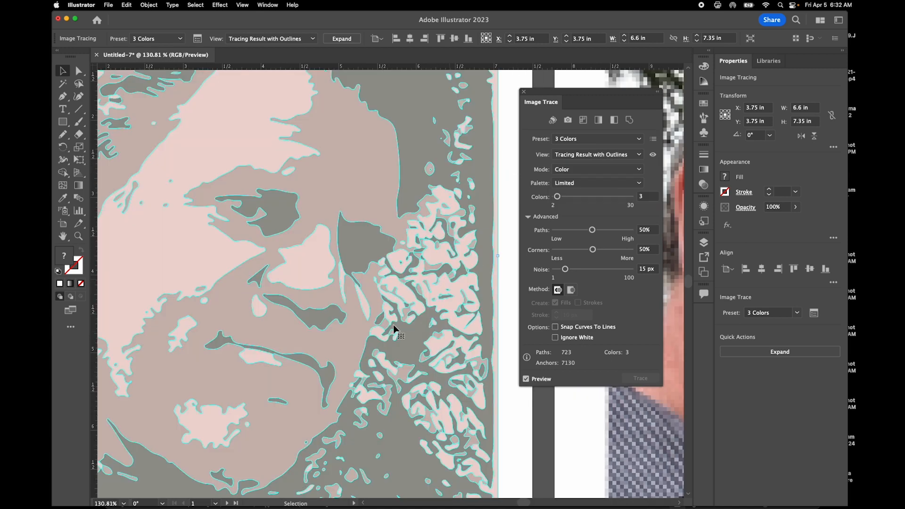
scroll(390, 315, up, 2)
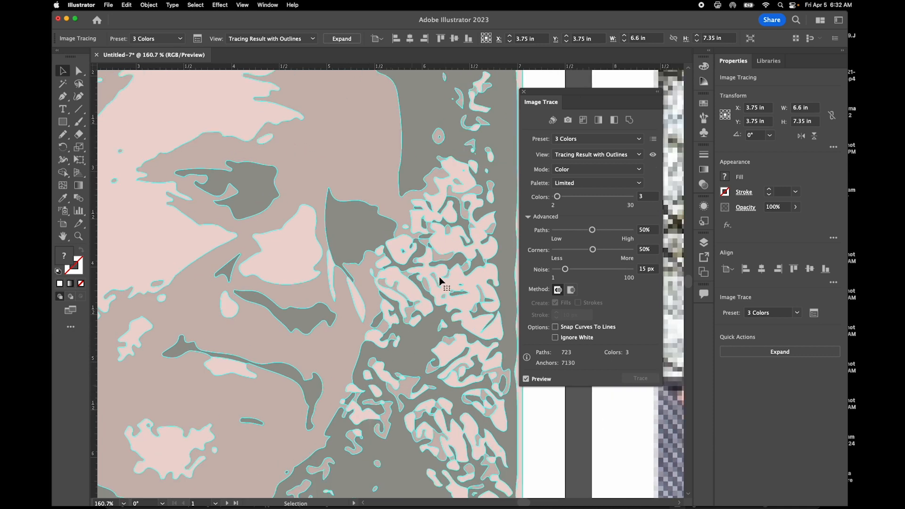
scroll(418, 349, down, 5)
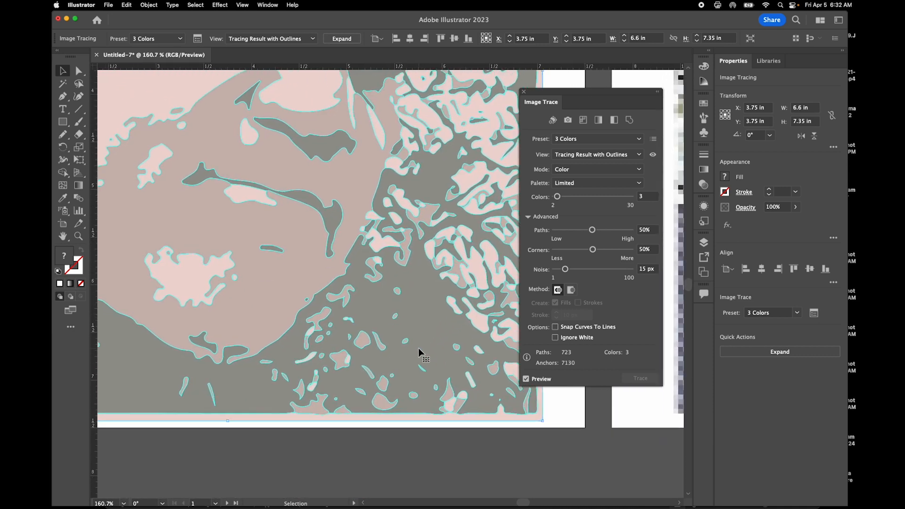
scroll(419, 349, down, 4)
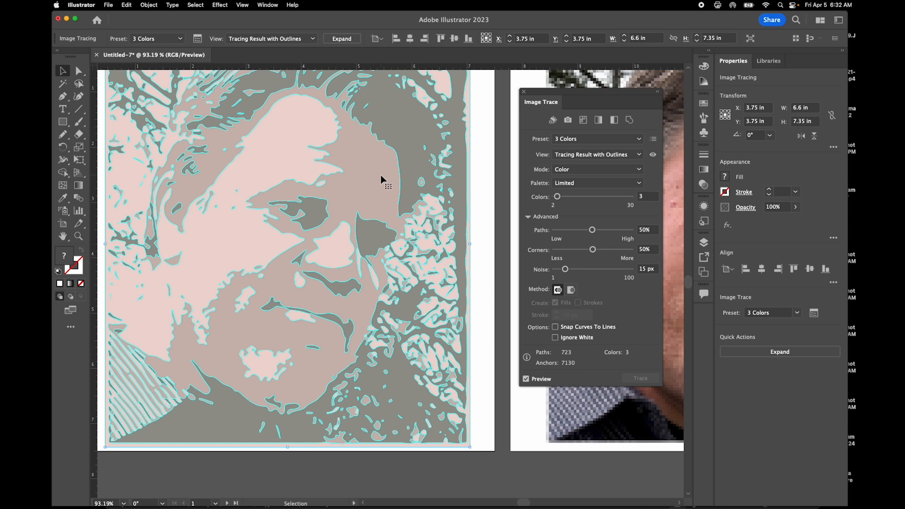
Lower the tracing's Paths to 21% and try it with 2 colors before returning to 3
drag(593, 230, 566, 230)
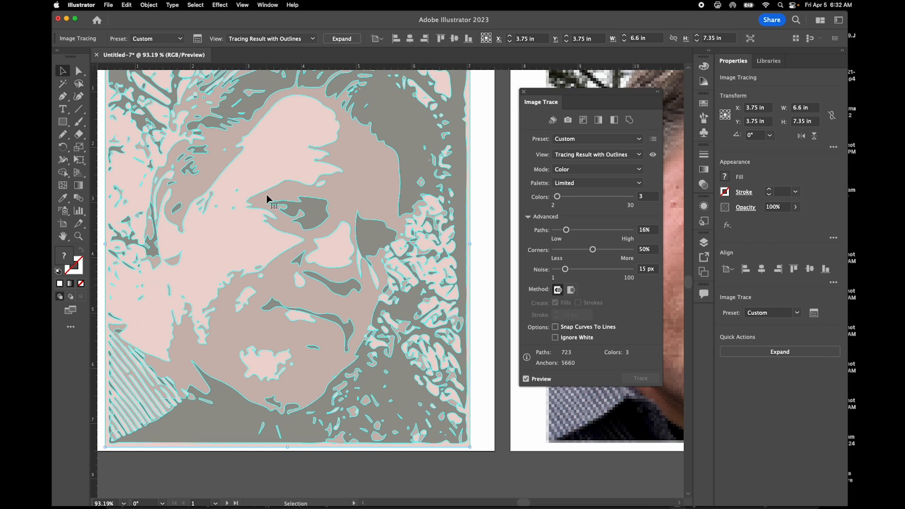
scroll(267, 194, up, 3)
scroll(267, 194, right, 2)
drag(569, 233, 572, 234)
drag(558, 197, 556, 198)
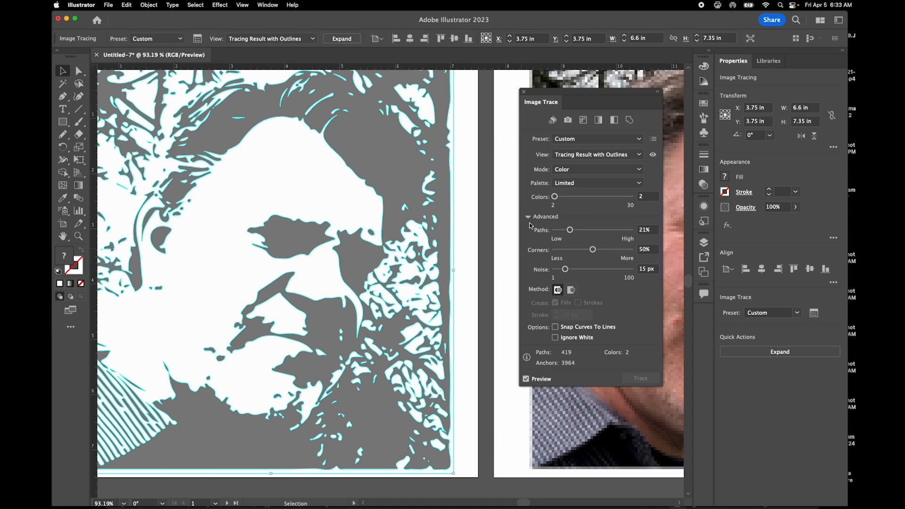
drag(555, 197, 560, 198)
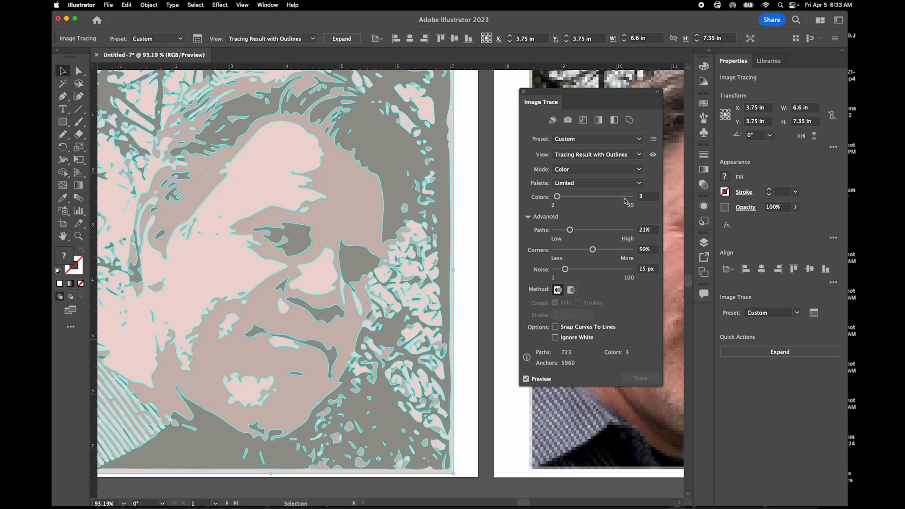
Reduce the tracing's Corners to 19% and try 6 colors before going back to 3
drag(593, 251, 569, 253)
scroll(341, 407, up, 1)
scroll(342, 407, left, 2)
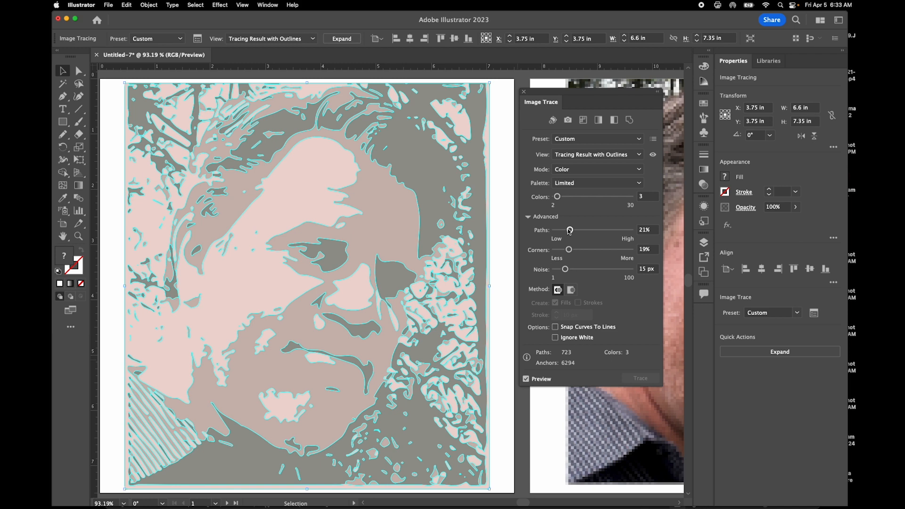
drag(557, 197, 566, 197)
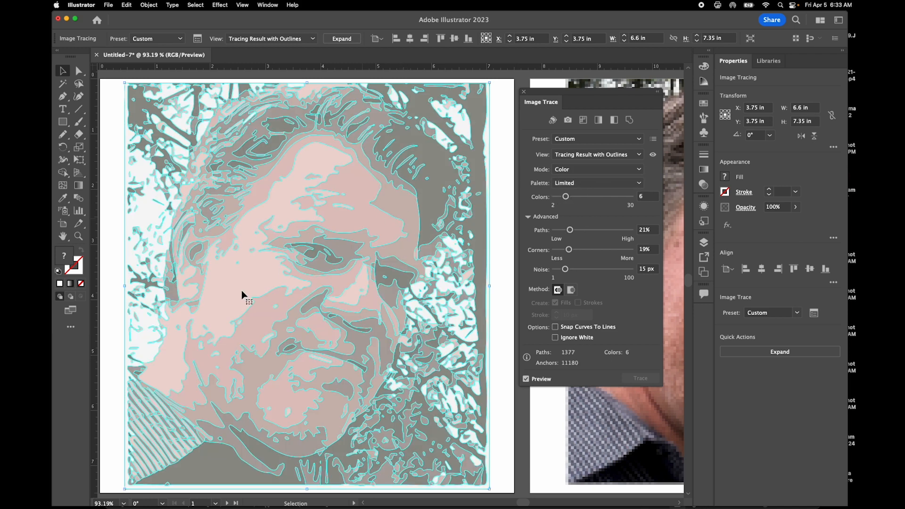
drag(566, 198, 559, 198)
Set the tracing's Paths to 12% and Corners to 15%, switch to the overlapping method, and inspect the stacked outlines up close
drag(573, 230, 566, 252)
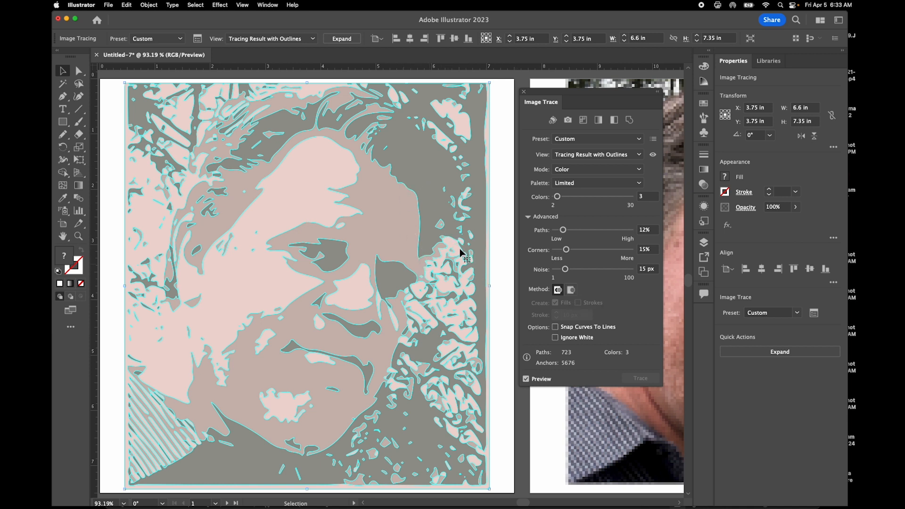
click(572, 291)
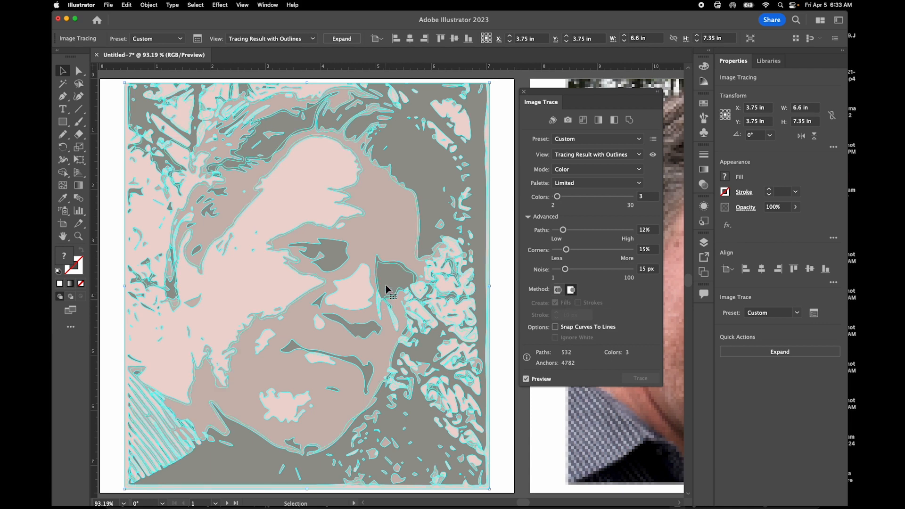
scroll(408, 172, up, 5)
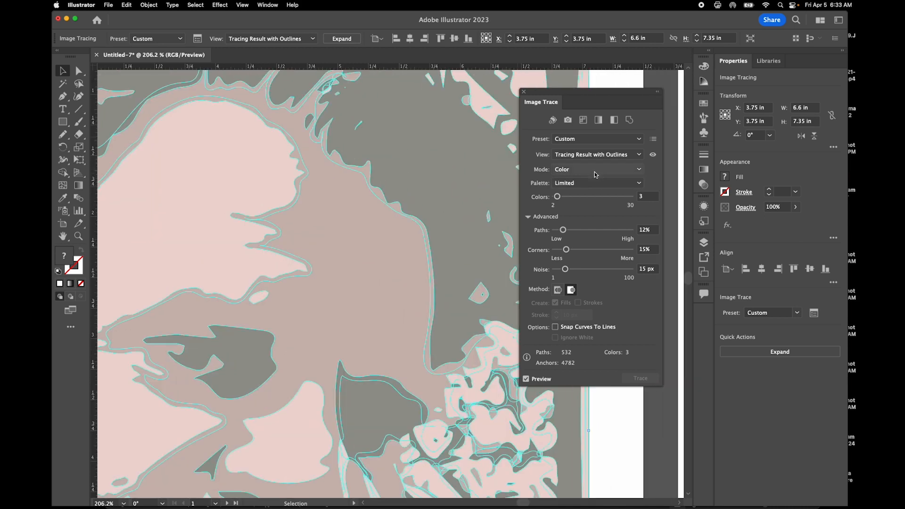
click(598, 155)
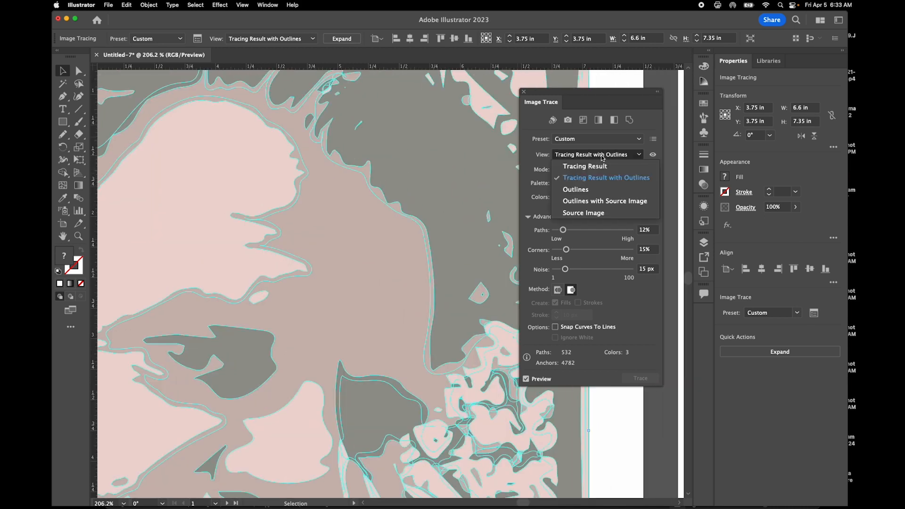
click(443, 177)
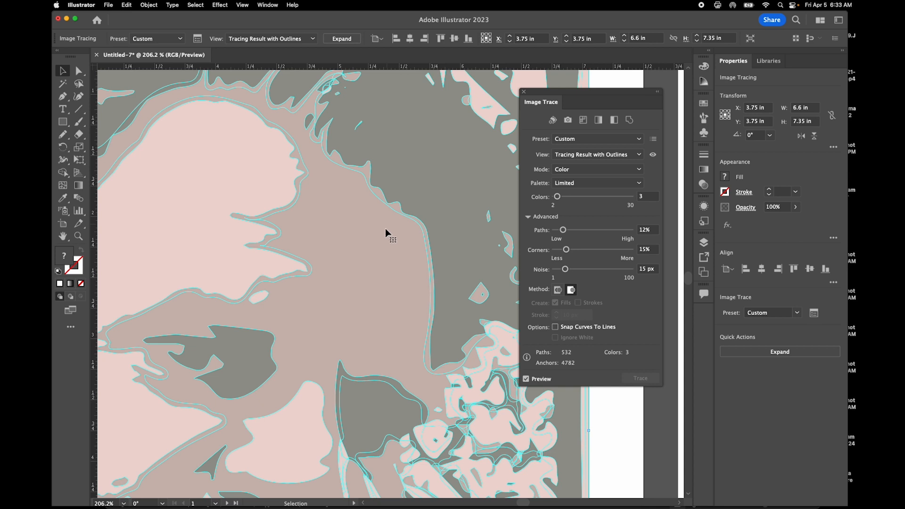
scroll(398, 265, down, 2)
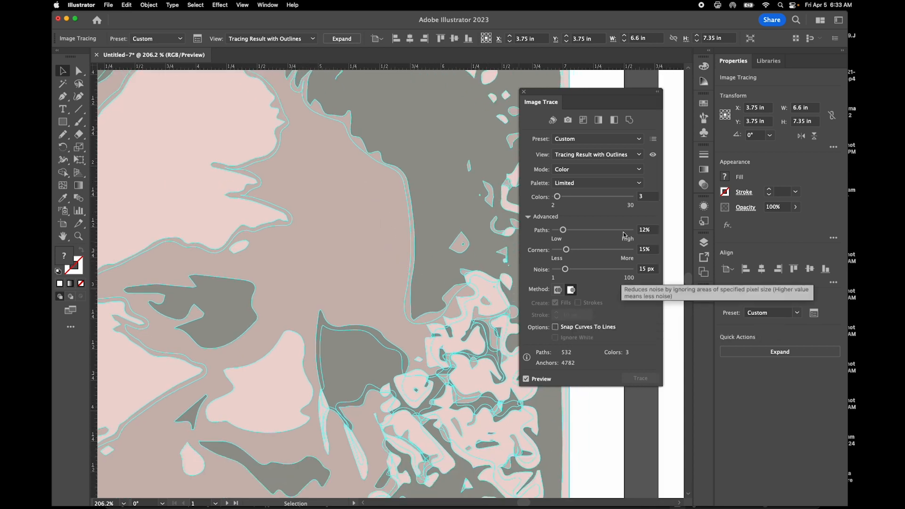
Expand the three-colour tracing into editable paths and close the Image Trace settings
scroll(264, 352, down, 5)
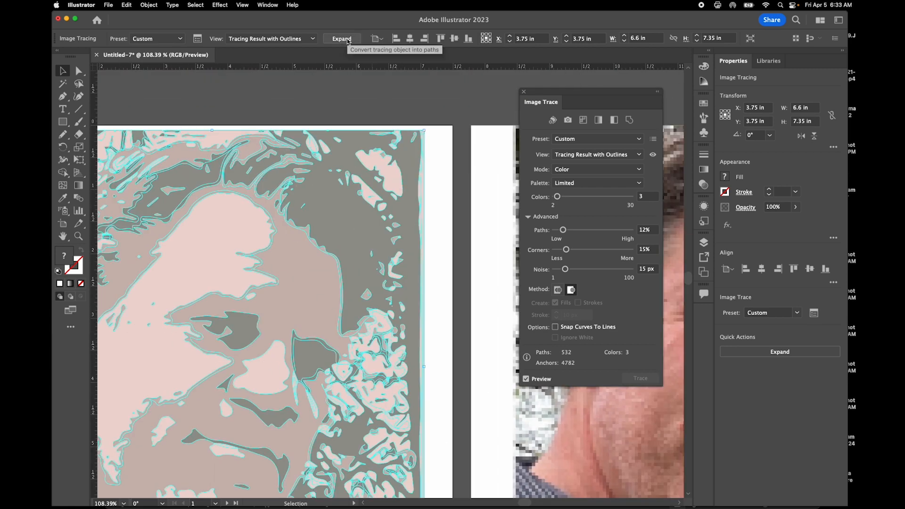
click(758, 357)
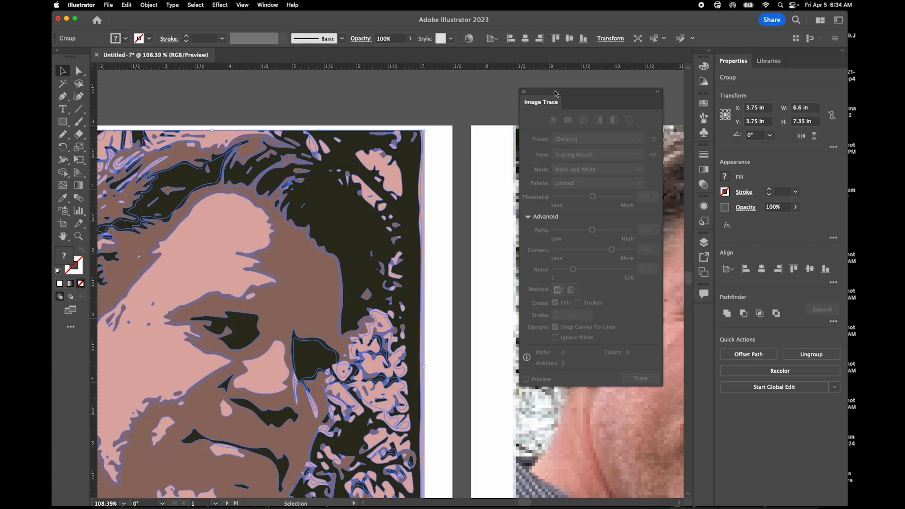
click(524, 92)
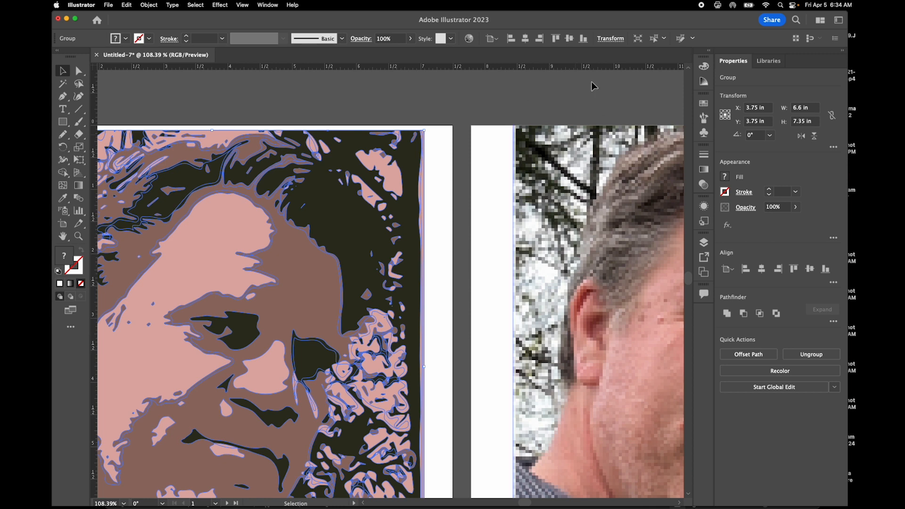
Examine the expanded tracing's overlapping outlines on the first artboard and the Pathfinder operations available for it
scroll(330, 240, left, 5)
scroll(330, 241, down, 3)
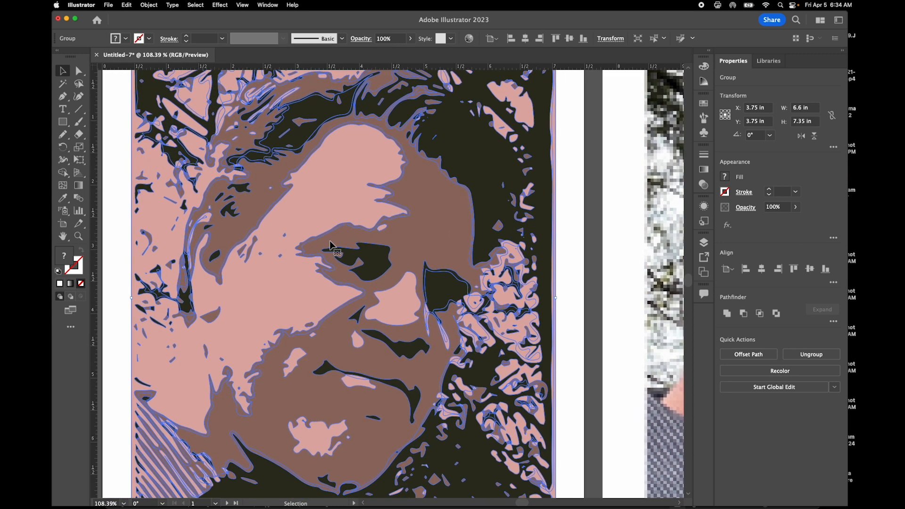
scroll(330, 246, down, 2)
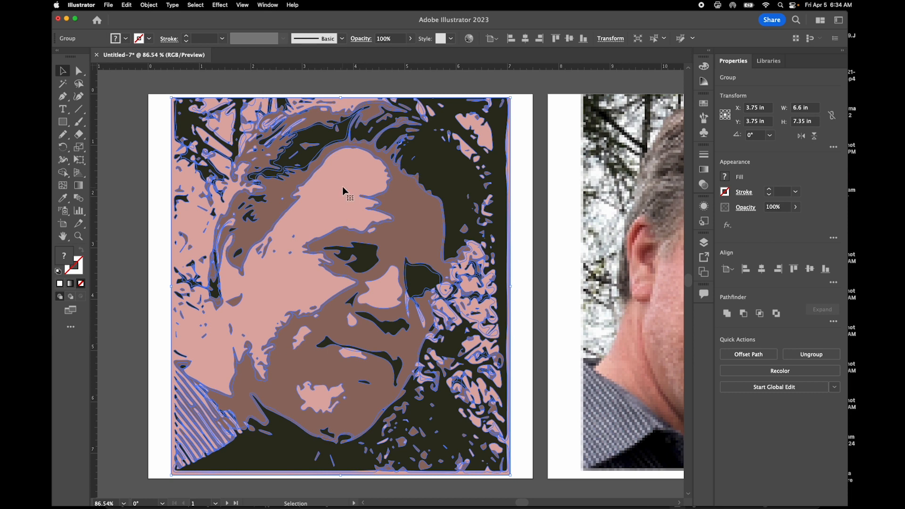
scroll(343, 186, up, 4)
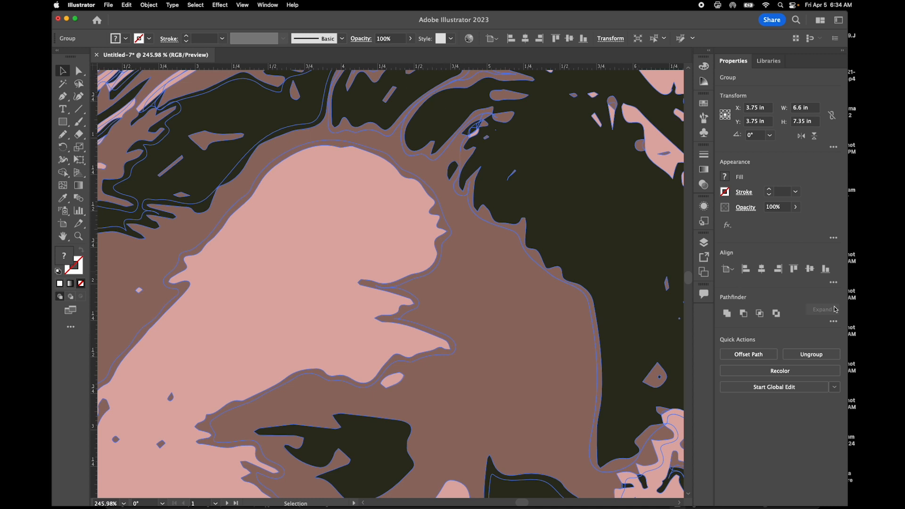
click(834, 321)
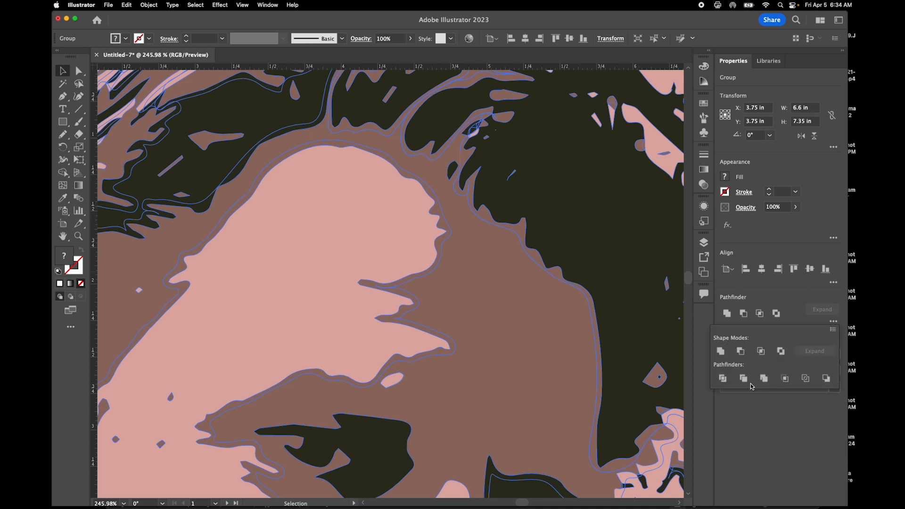
click(834, 322)
click(834, 322)
click(266, 122)
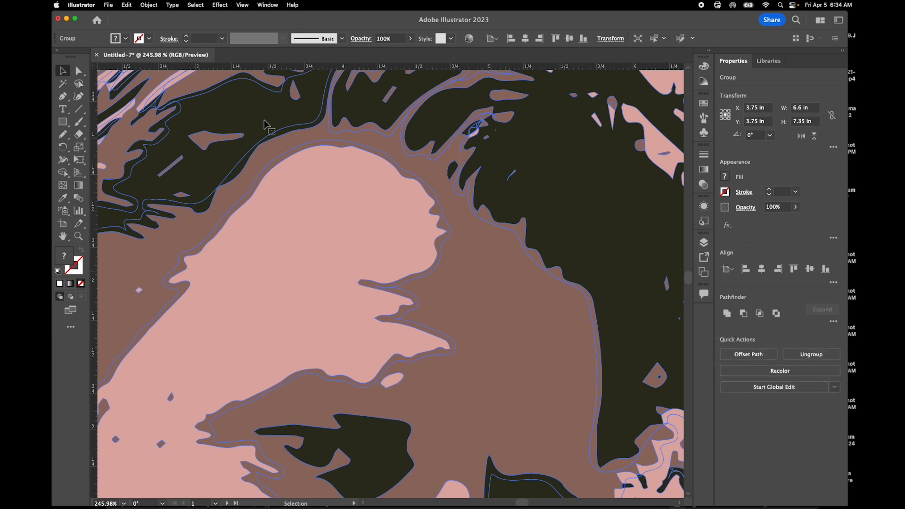
Reselect the expanded tracing on the first artboard and keep the full set of Pathfinder operations open beside it
key(super+0)
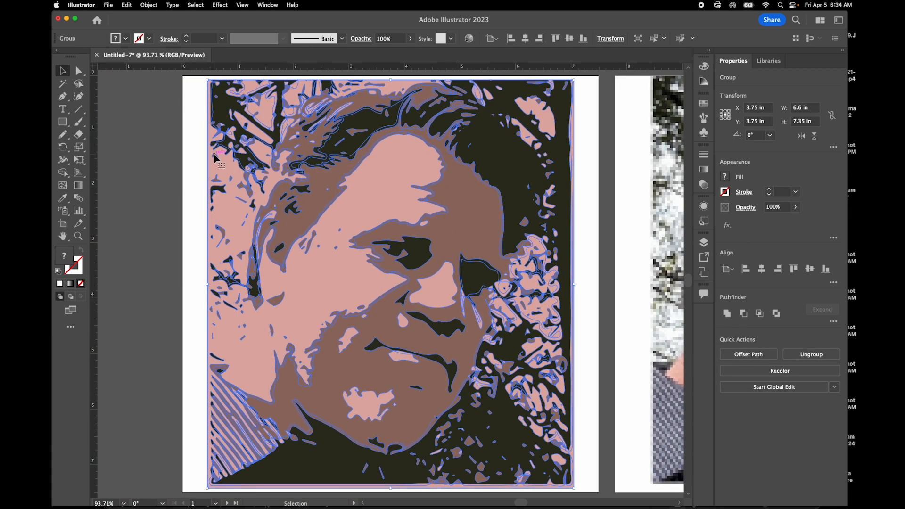
click(188, 157)
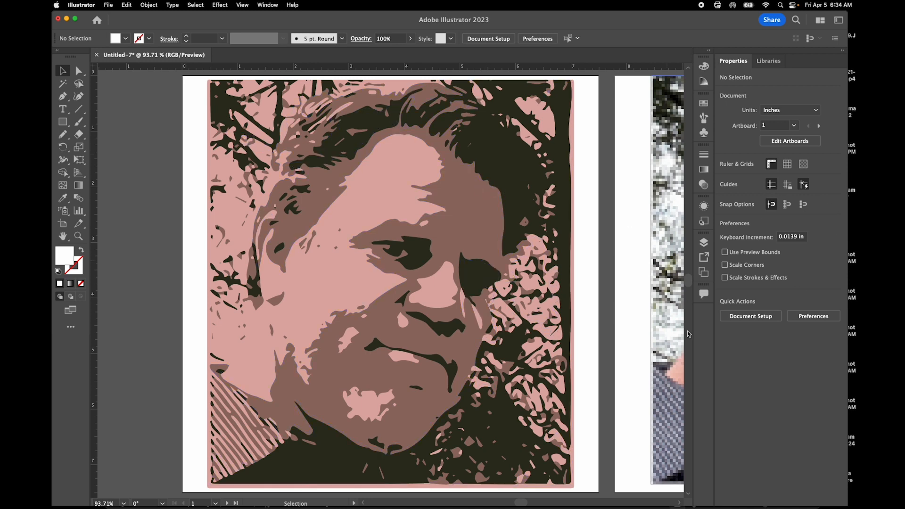
click(338, 176)
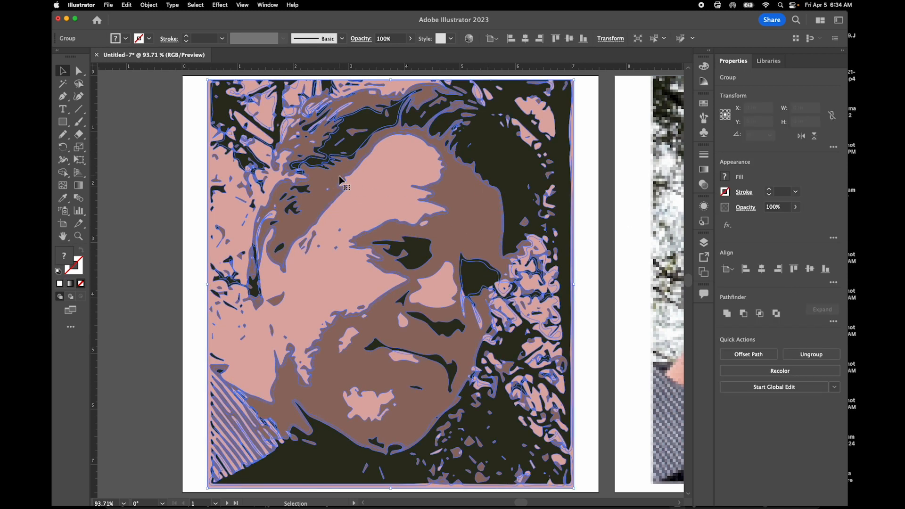
click(261, 5)
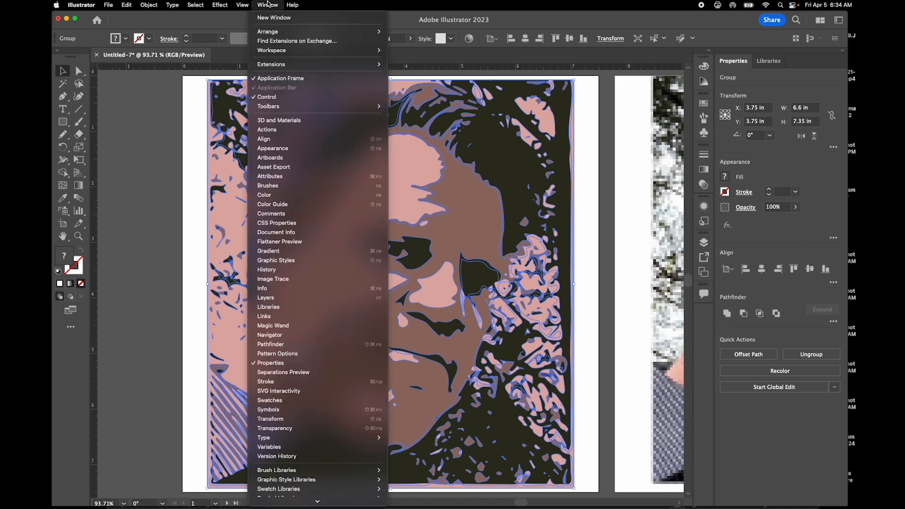
click(323, 346)
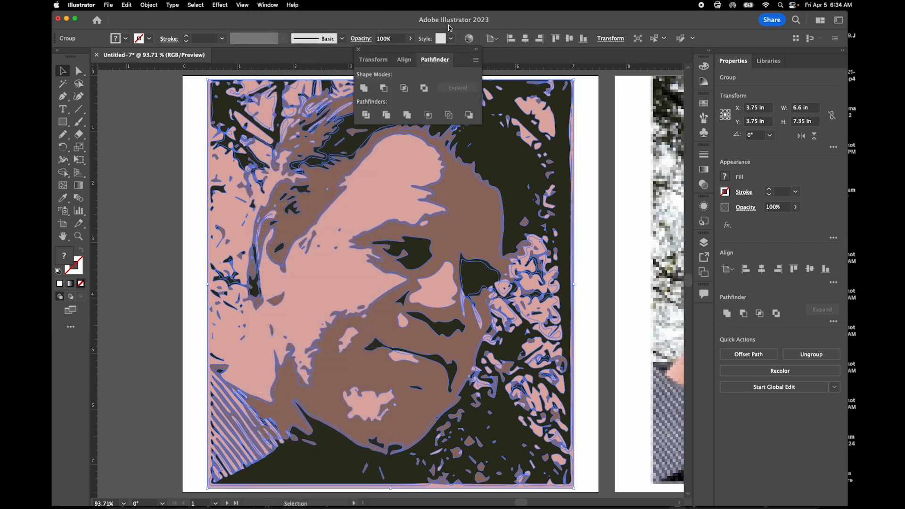
drag(433, 51, 636, 60)
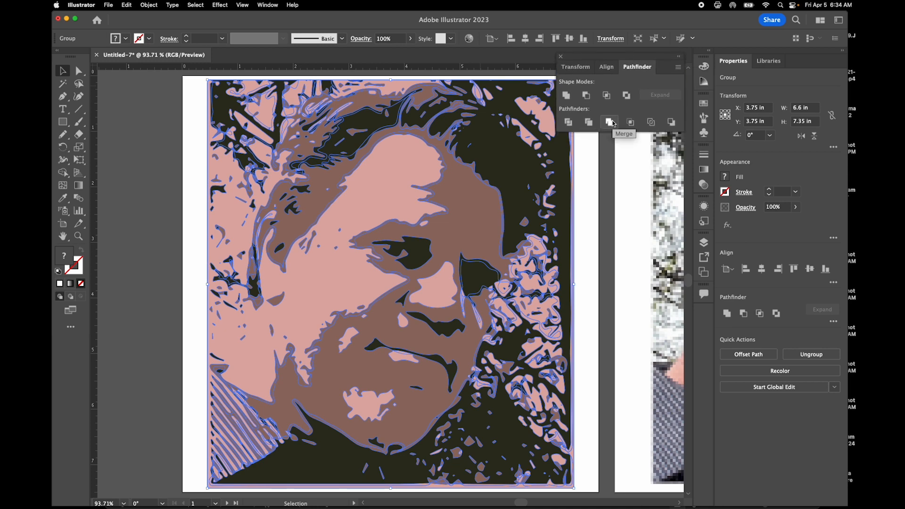
Merge the tracing's overlapping shapes with Pathfinder and shift the portrait to about X 3.70 in, Y 3.76 in
scroll(474, 194, up, 5)
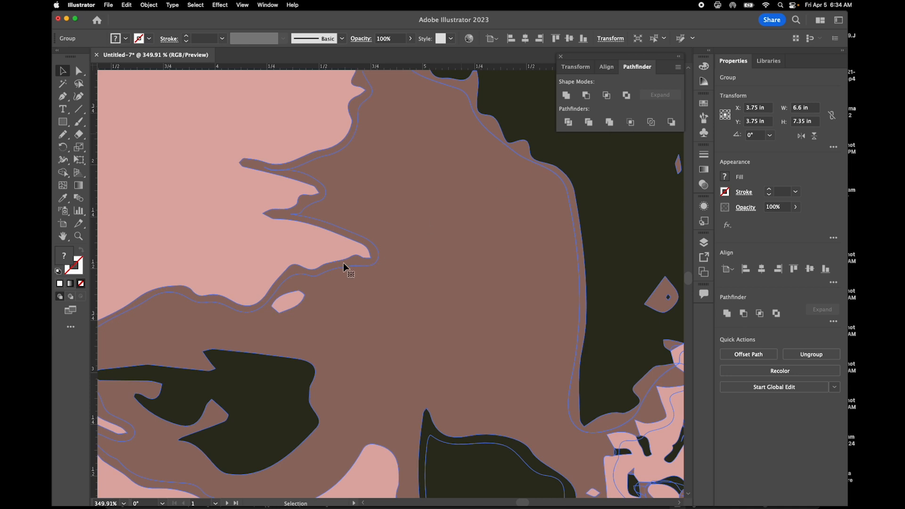
click(609, 122)
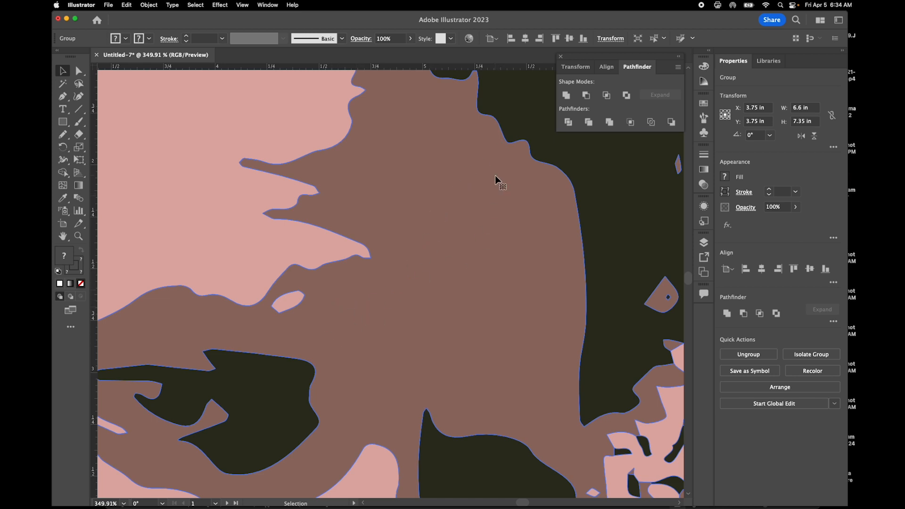
scroll(421, 250, down, 3)
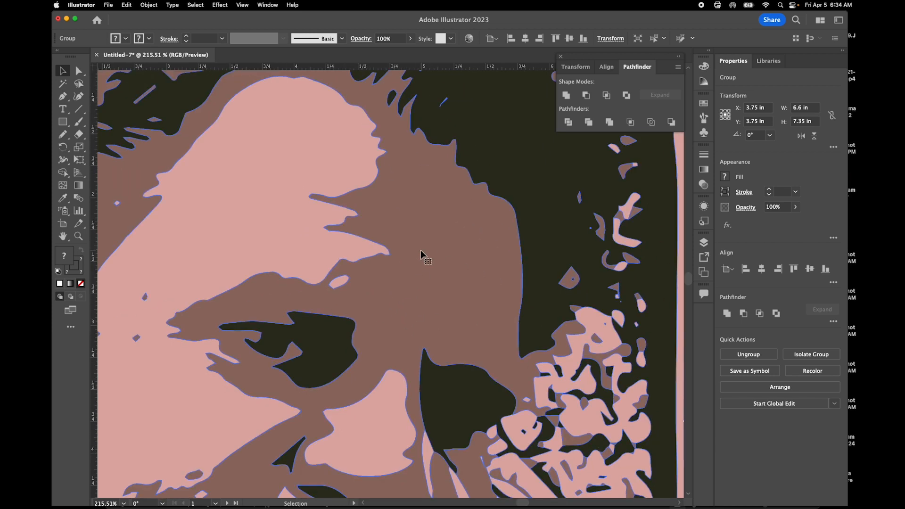
drag(437, 228, 442, 252)
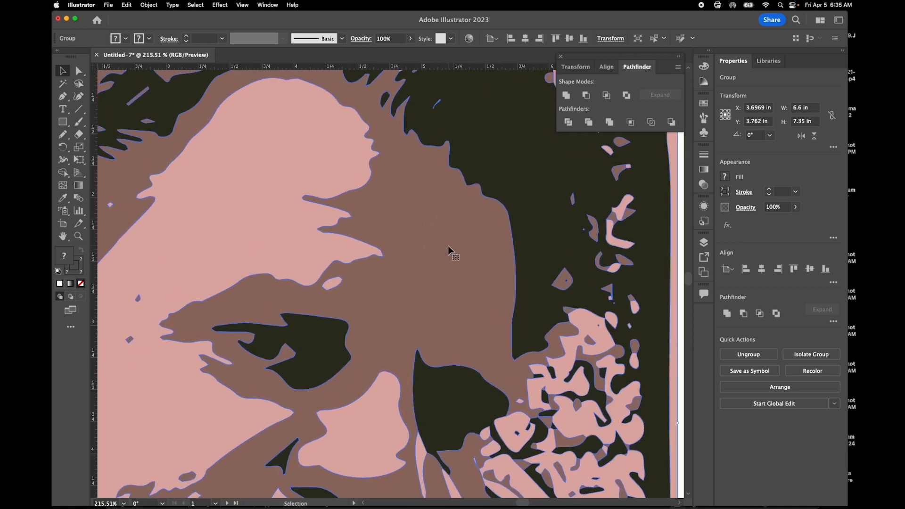
scroll(448, 246, down, 5)
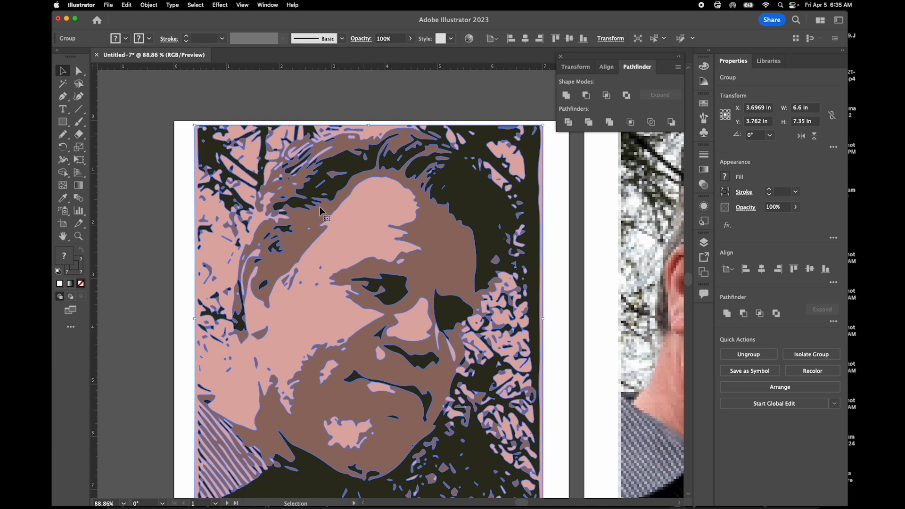
Convert the merged portrait into unfilled line work with the Pathfinder Outline operation
click(652, 122)
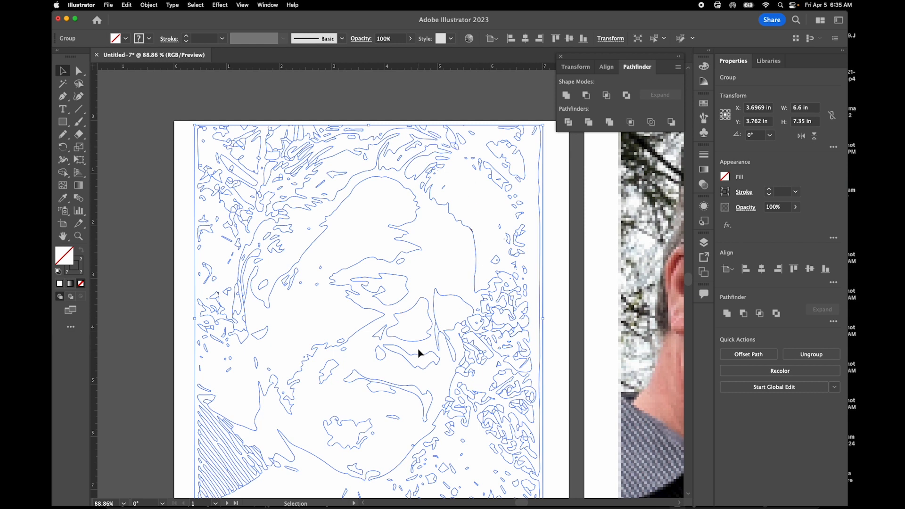
scroll(420, 354, down, 3)
scroll(418, 353, up, 2)
scroll(419, 353, right, 1)
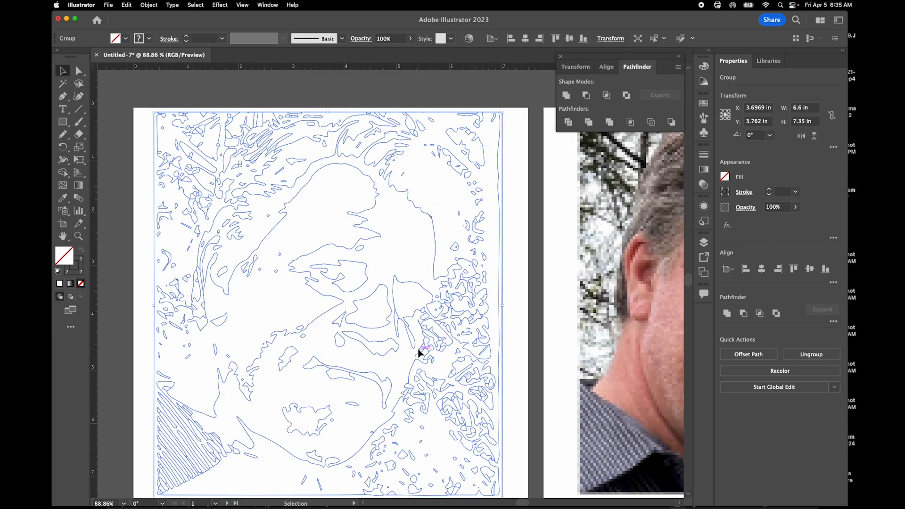
scroll(419, 353, down, 1)
scroll(419, 353, left, 1)
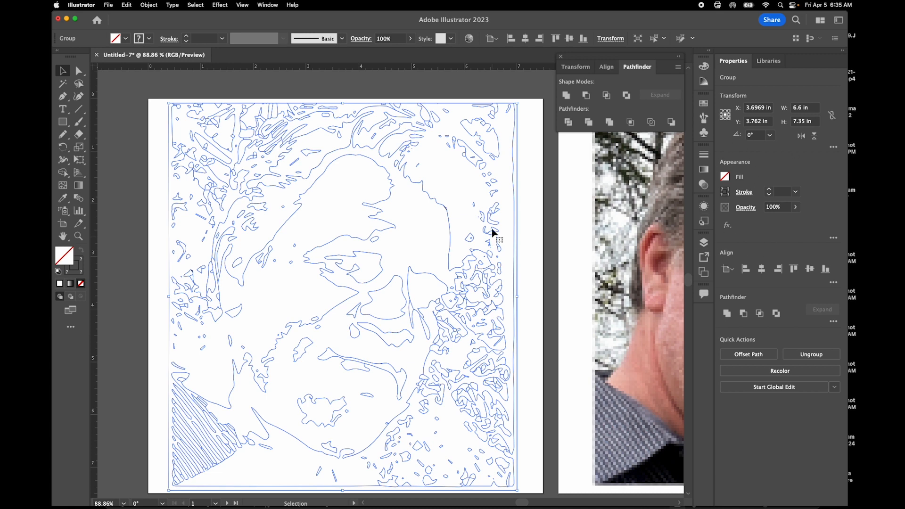
Give the portrait's outlines a black stroke with a weight of 1 pt
scroll(491, 226, up, 5)
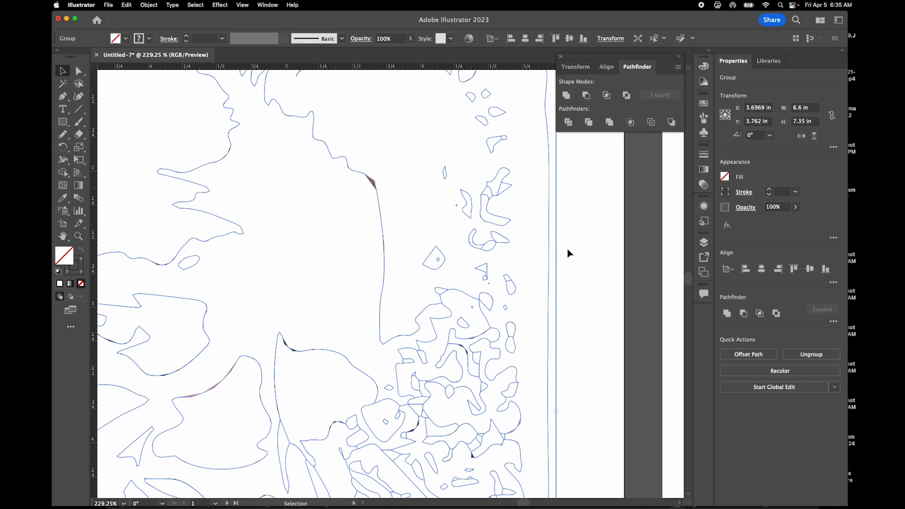
click(726, 193)
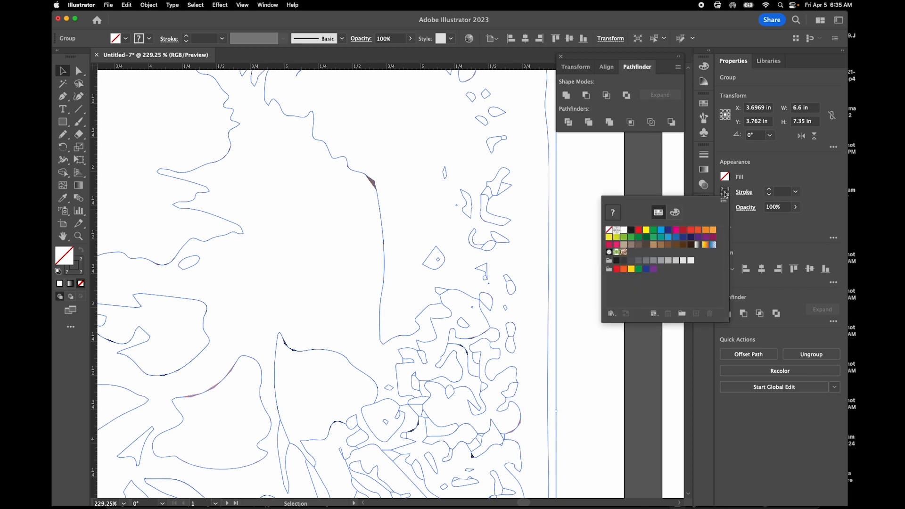
click(632, 230)
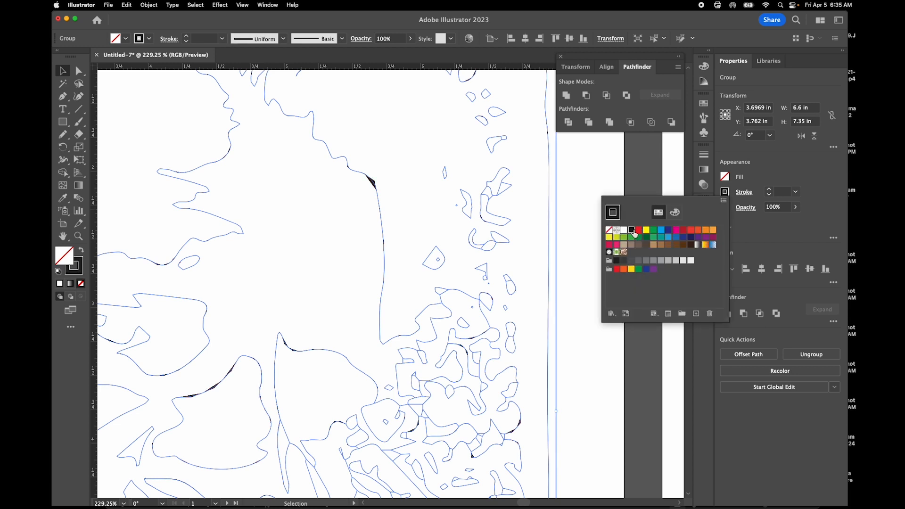
click(770, 192)
click(769, 190)
click(770, 189)
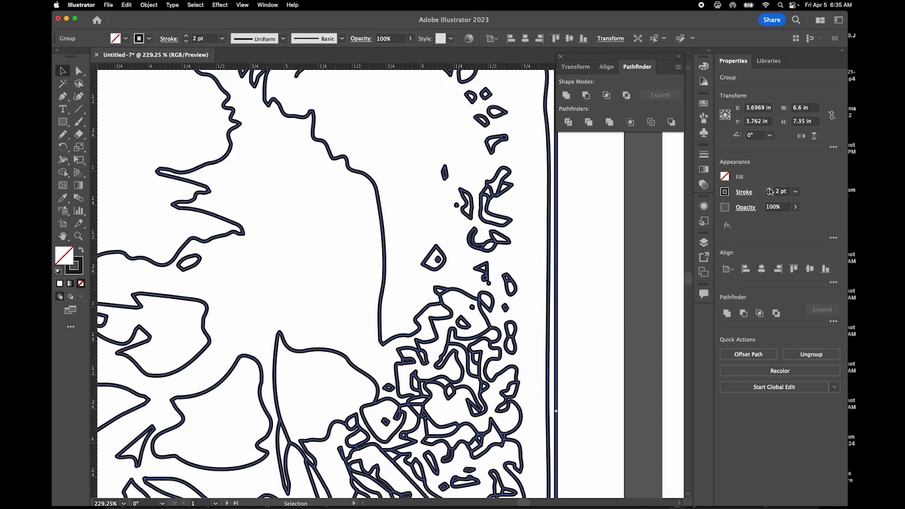
click(769, 194)
Examine the black line work up close and as a whole, especially the small background shapes beside the face
scroll(518, 252, up, 5)
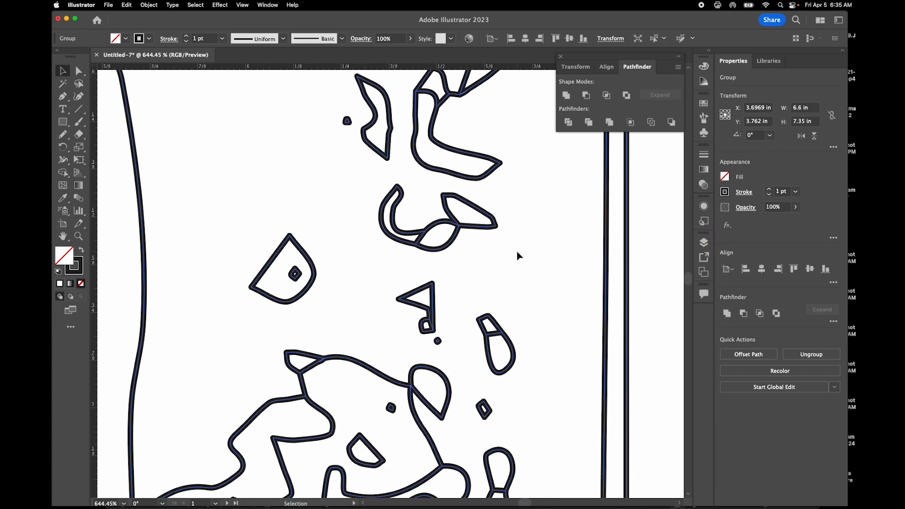
scroll(517, 254, up, 2)
scroll(517, 251, down, 10)
scroll(517, 251, left, 2)
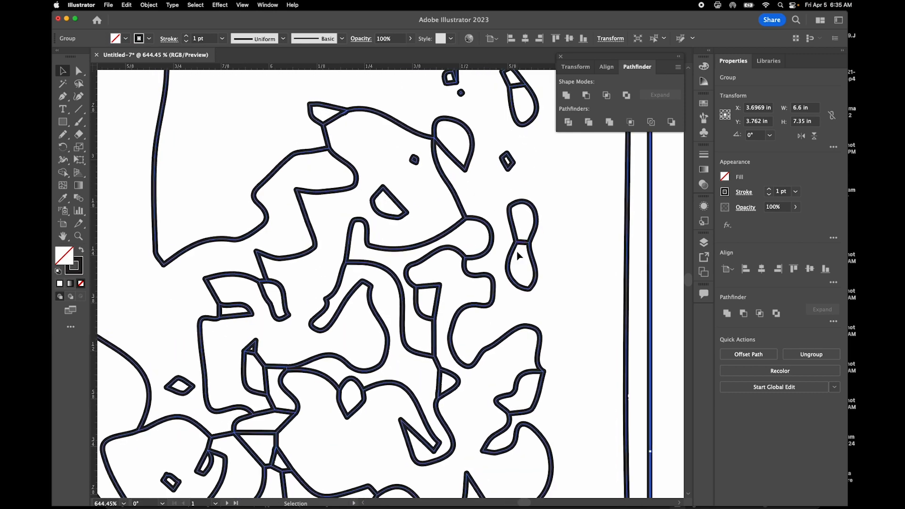
scroll(519, 255, down, 10)
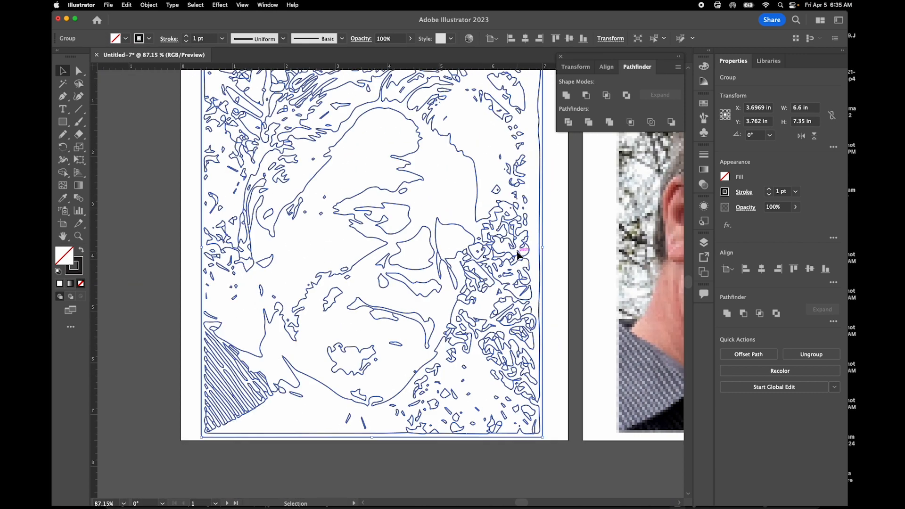
scroll(513, 255, right, 1)
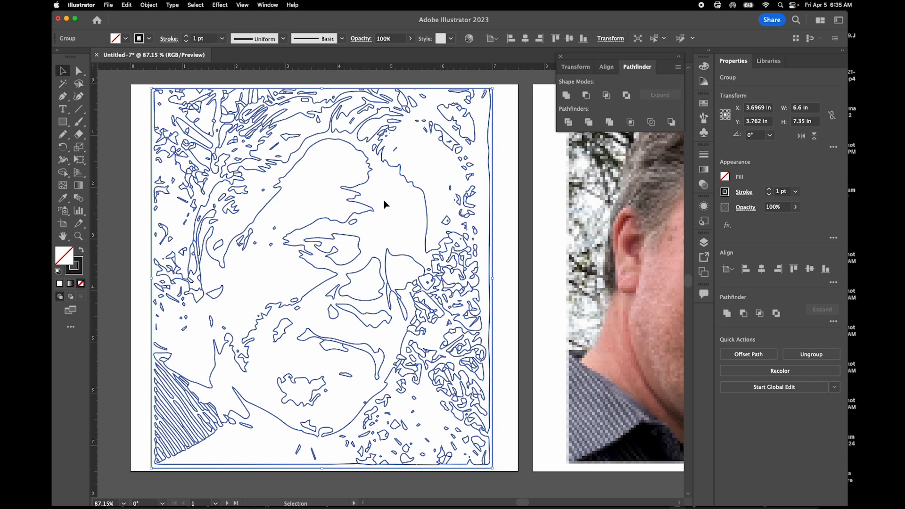
scroll(356, 203, right, 2)
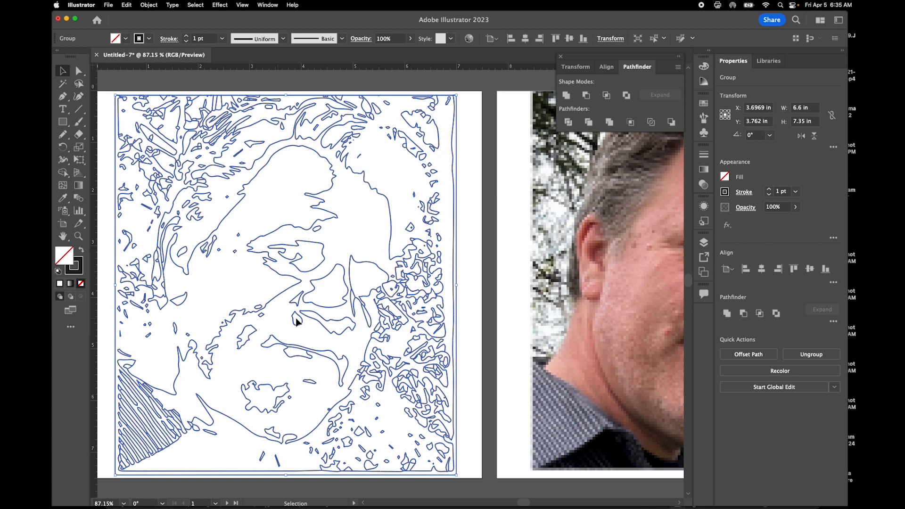
scroll(335, 293, down, 2)
scroll(335, 293, right, 1)
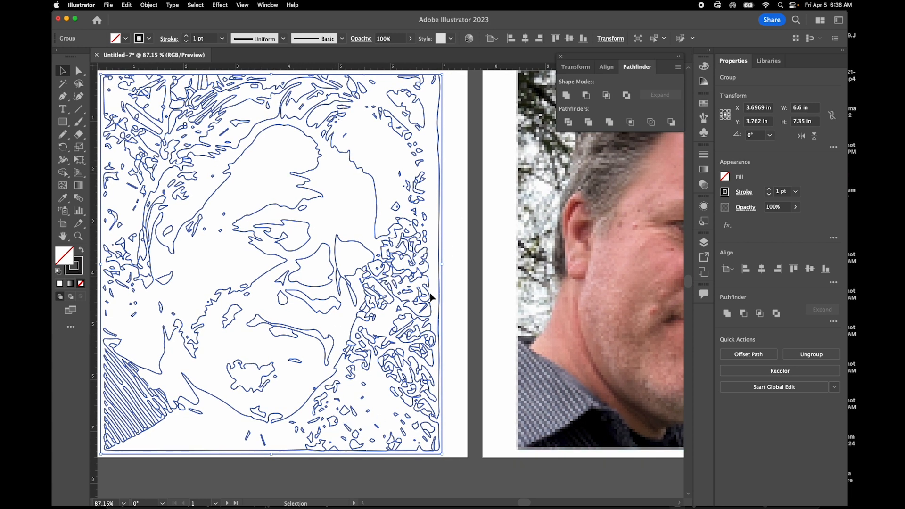
scroll(398, 358, up, 3)
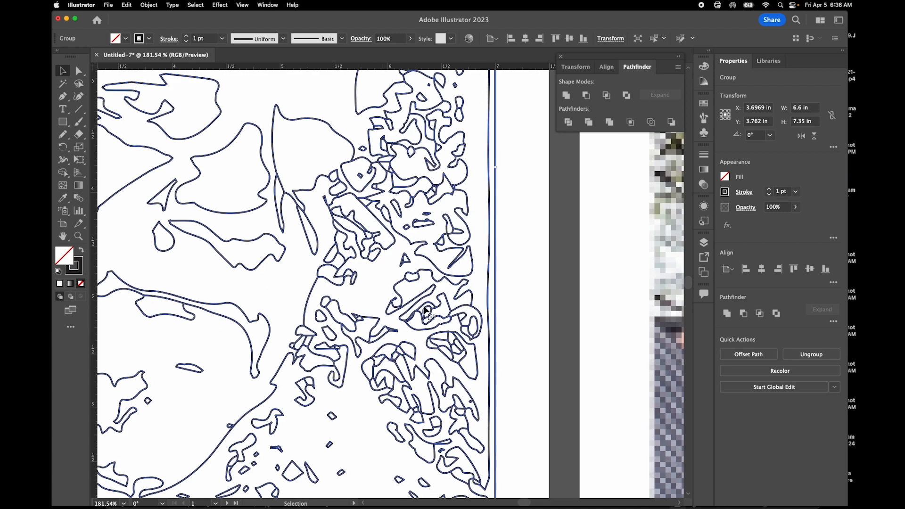
scroll(354, 347, up, 1)
scroll(354, 347, right, 1)
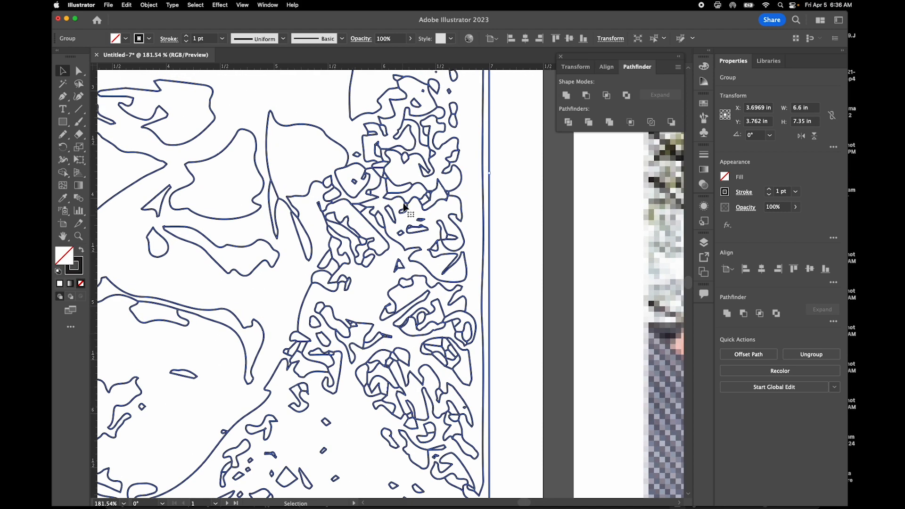
scroll(331, 328, down, 10)
scroll(331, 327, left, 4)
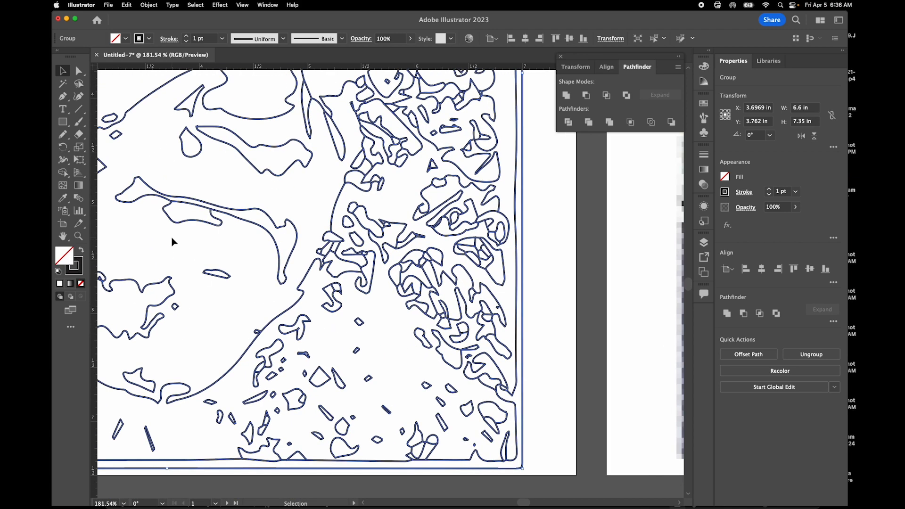
Merge the small loose shapes beside the jaw into the surrounding background with the Shape Builder tool
click(63, 173)
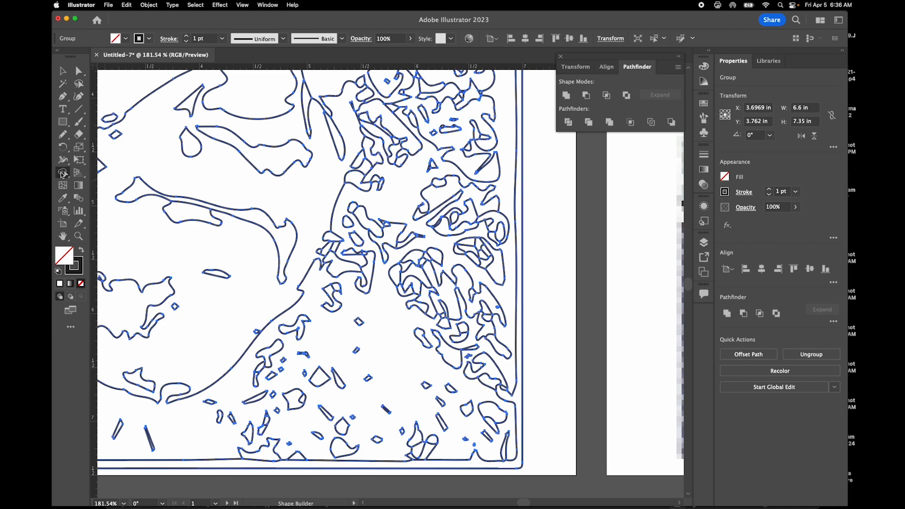
click(63, 174)
click(101, 173)
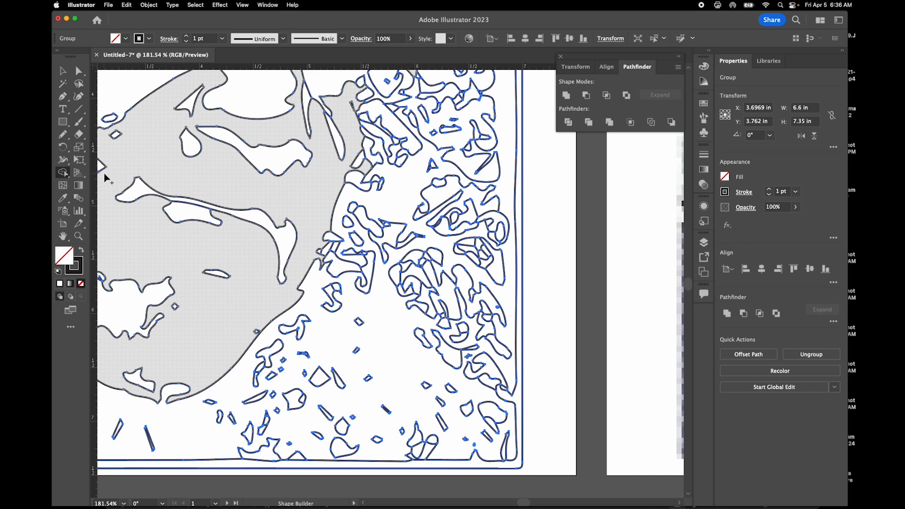
scroll(324, 347, up, 5)
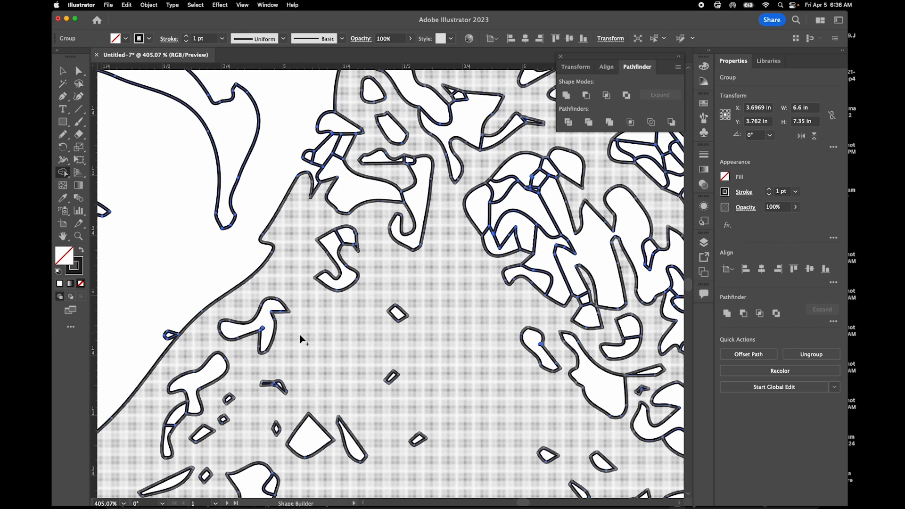
mouse_move(297, 328)
mouse_down()
mouse_move(269, 328)
mouse_move(238, 348)
mouse_move(182, 406)
mouse_move(169, 450)
mouse_up()
drag(234, 404, 200, 439)
mouse_move(324, 390)
mouse_down()
mouse_move(307, 437)
mouse_move(275, 430)
mouse_move(289, 381)
mouse_up()
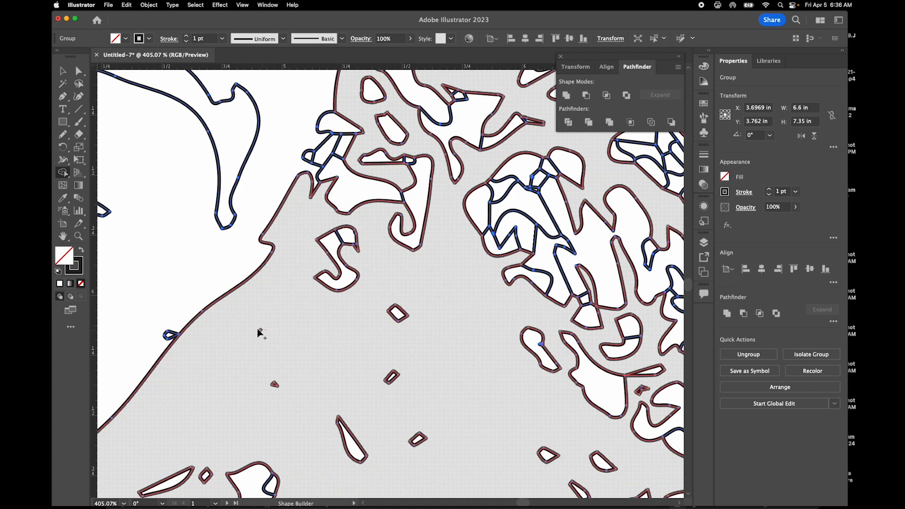
Merge the inner divisions of the background shape beside the cheek and absorb the small cheek-edge pieces into the face with Shape Builder
drag(280, 325, 260, 328)
click(408, 327)
drag(350, 237, 333, 244)
scroll(308, 253, up, 3)
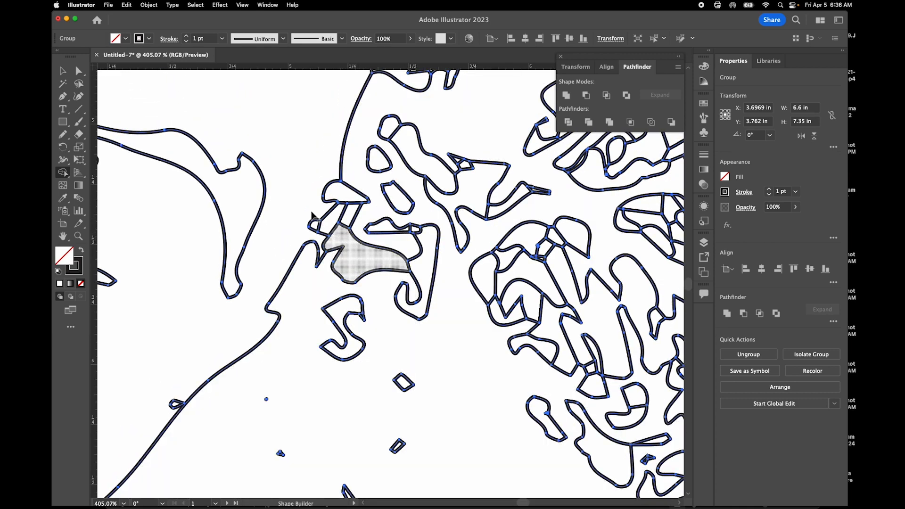
mouse_move(310, 216)
mouse_down()
mouse_move(329, 219)
mouse_move(337, 192)
mouse_up()
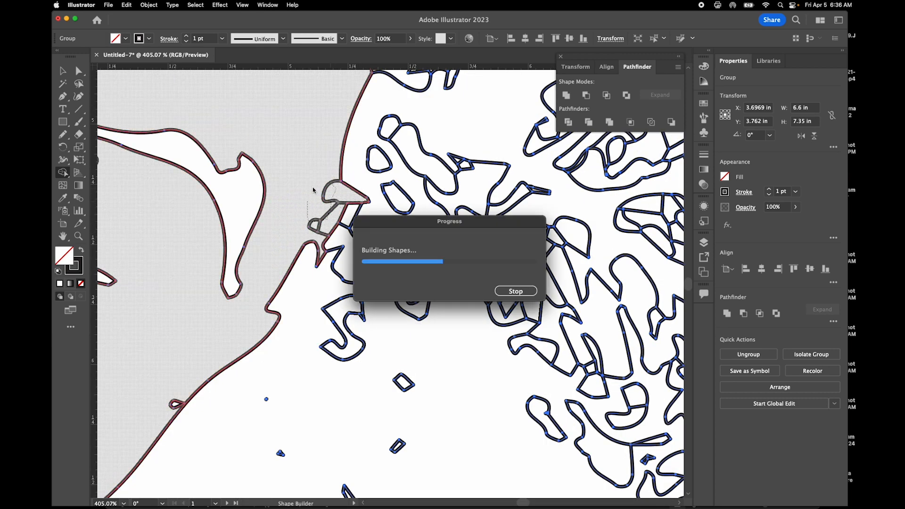
Merge the narrow pieces inside the long vertical strip behind the ear with Shape Builder
scroll(313, 192, down, 10)
scroll(313, 192, left, 3)
scroll(313, 193, up, 1)
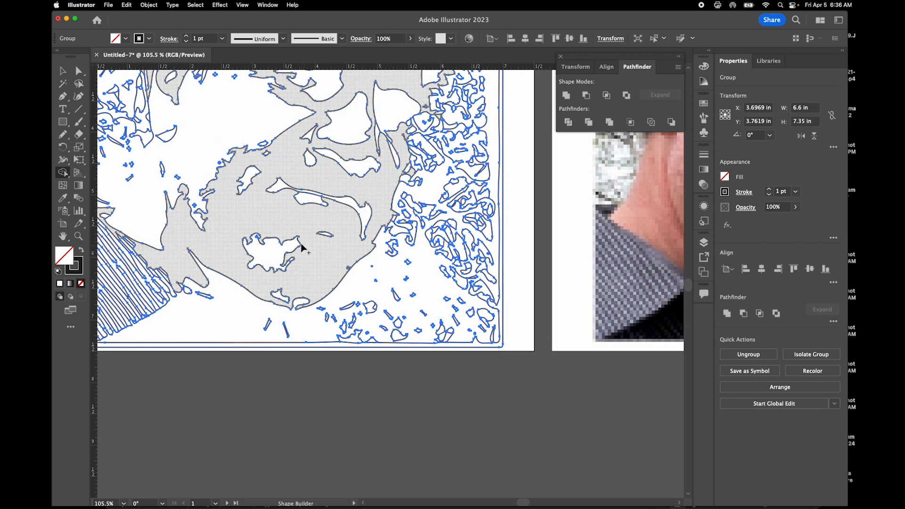
scroll(240, 203, up, 3)
scroll(240, 203, left, 3)
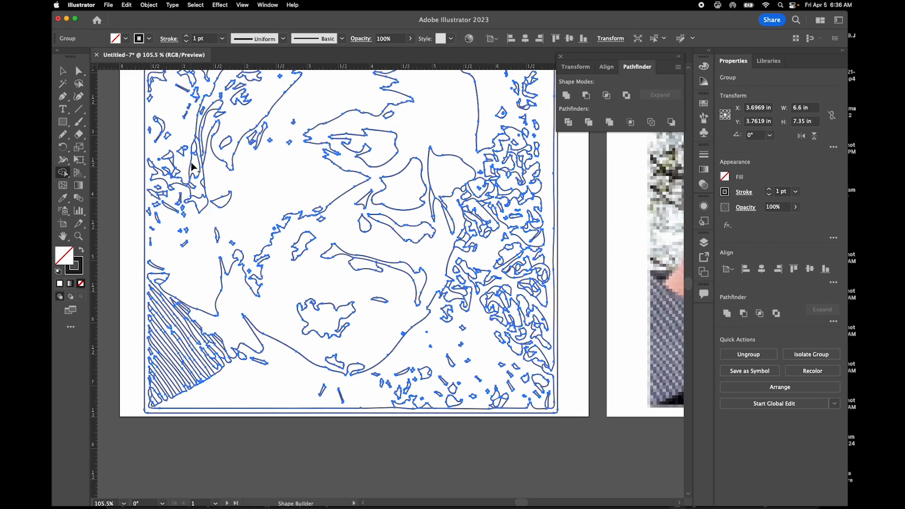
scroll(212, 141, up, 5)
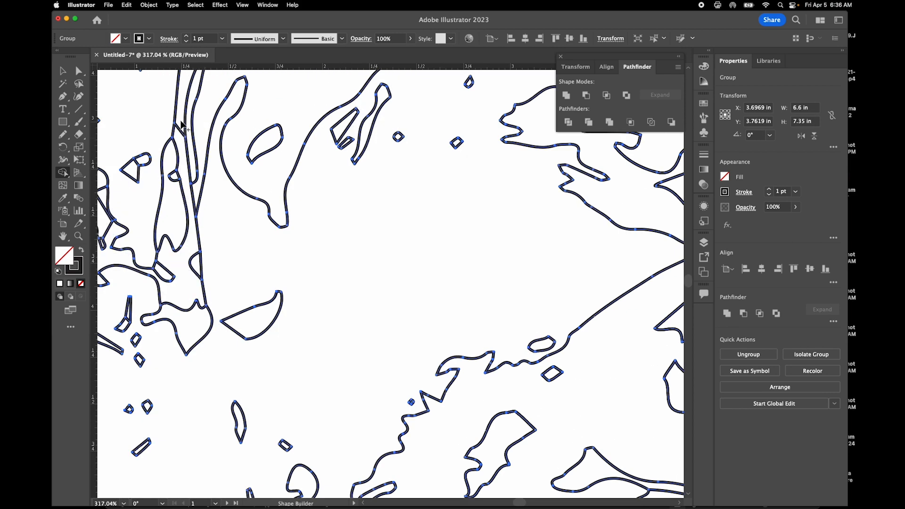
mouse_move(181, 136)
mouse_down()
mouse_move(176, 171)
mouse_move(196, 255)
mouse_move(173, 282)
mouse_up()
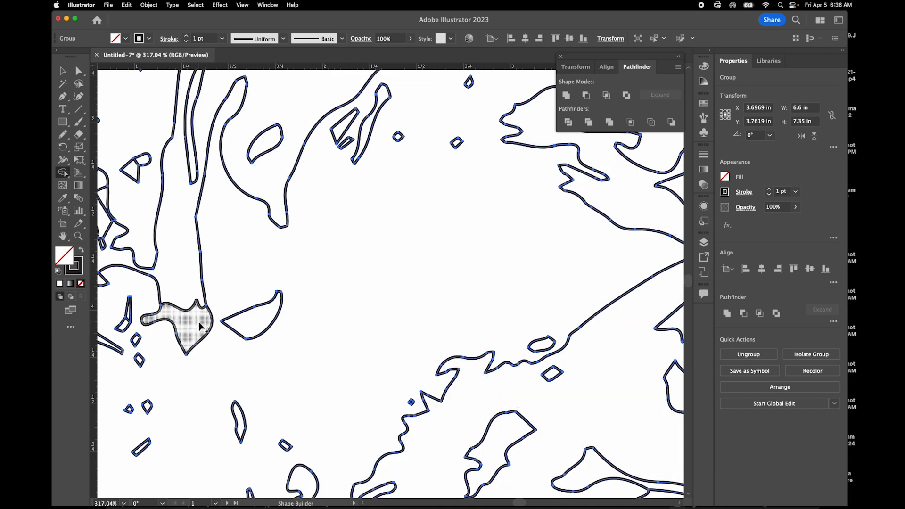
Isolate the portrait's line-art group with the Selection tool to edit its individual paths
scroll(212, 335, left, 5)
scroll(212, 336, down, 3)
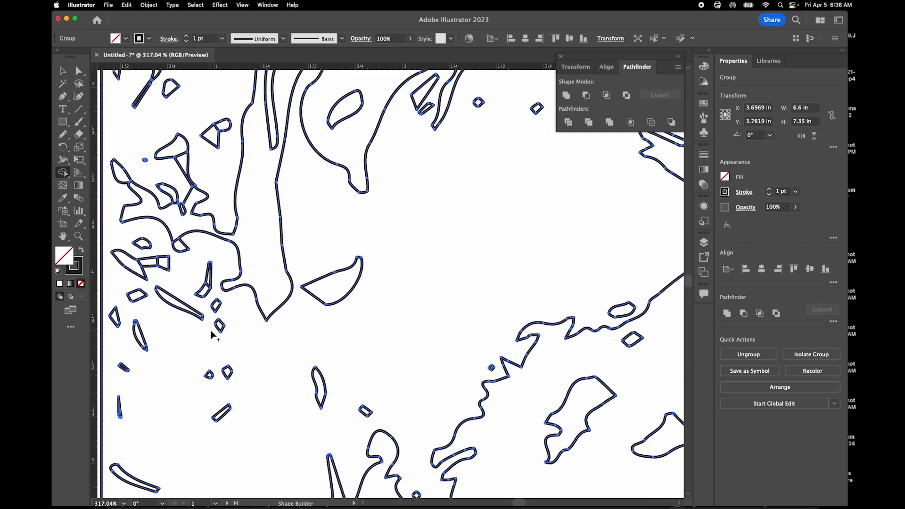
scroll(212, 335, down, 6)
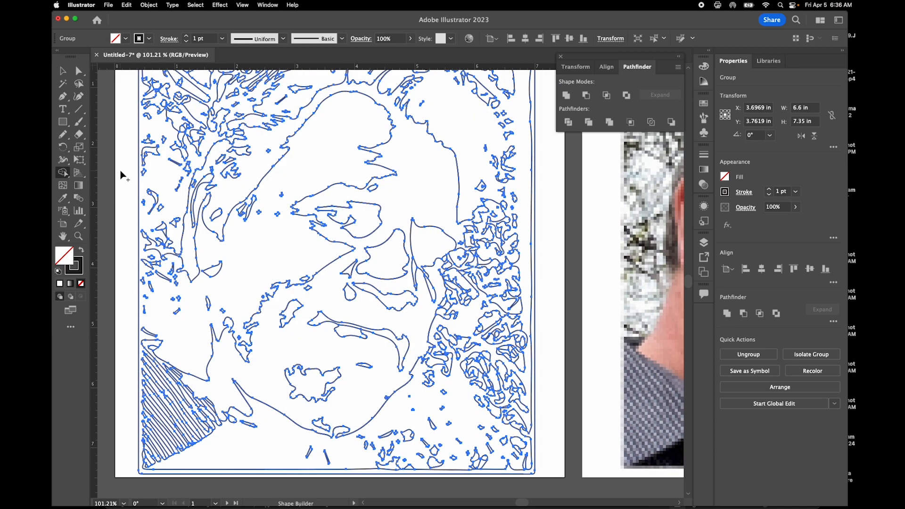
click(63, 74)
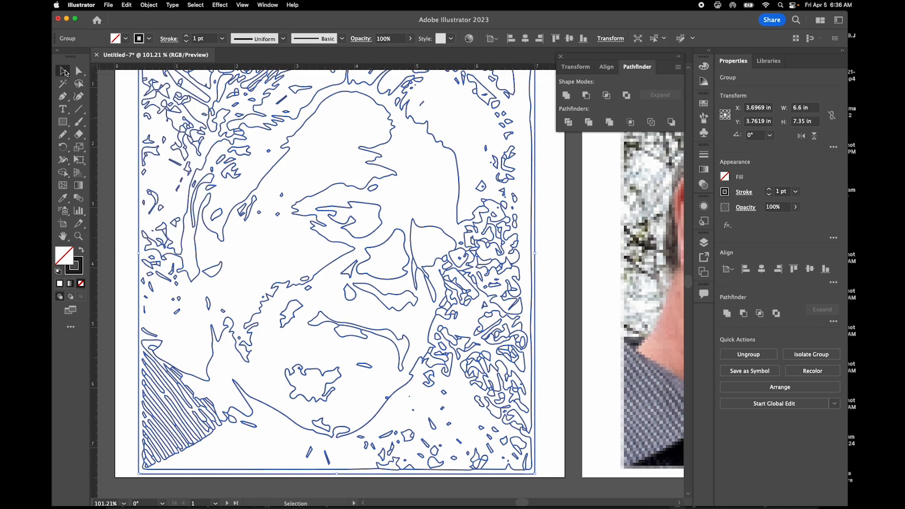
click(276, 213)
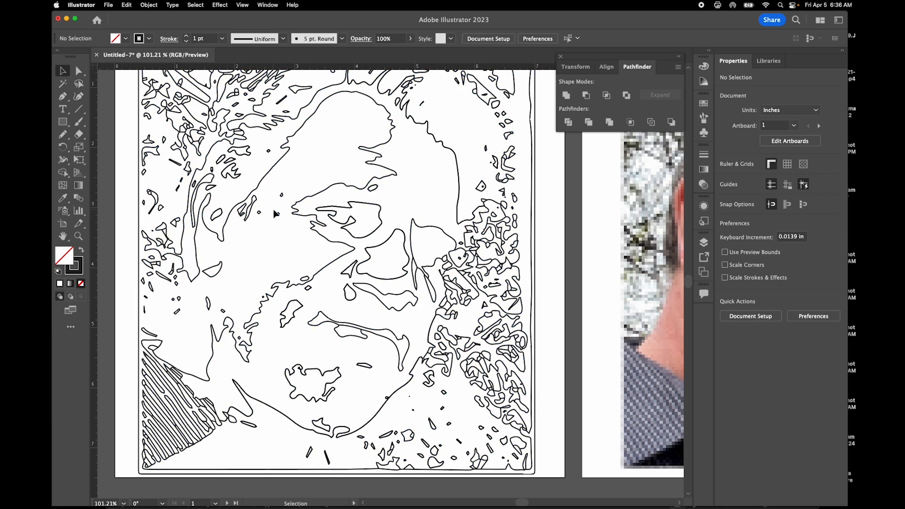
click(195, 206)
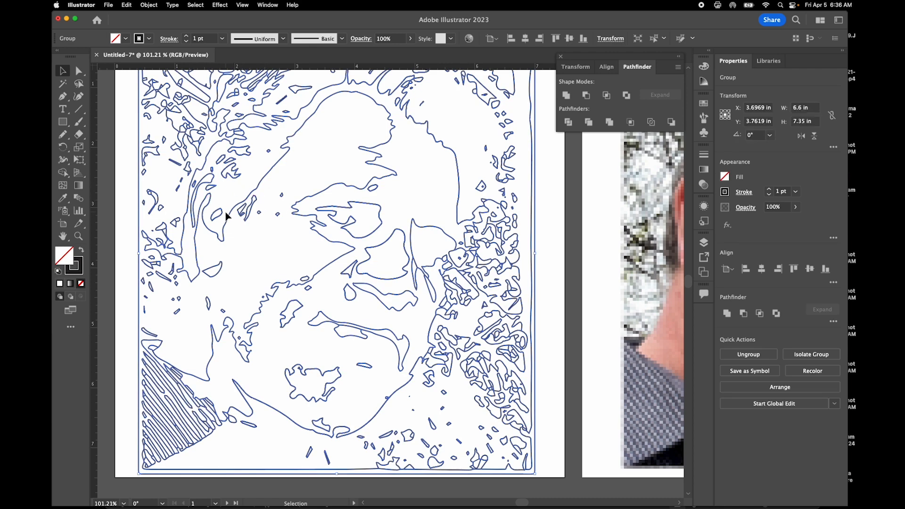
double_click(196, 220)
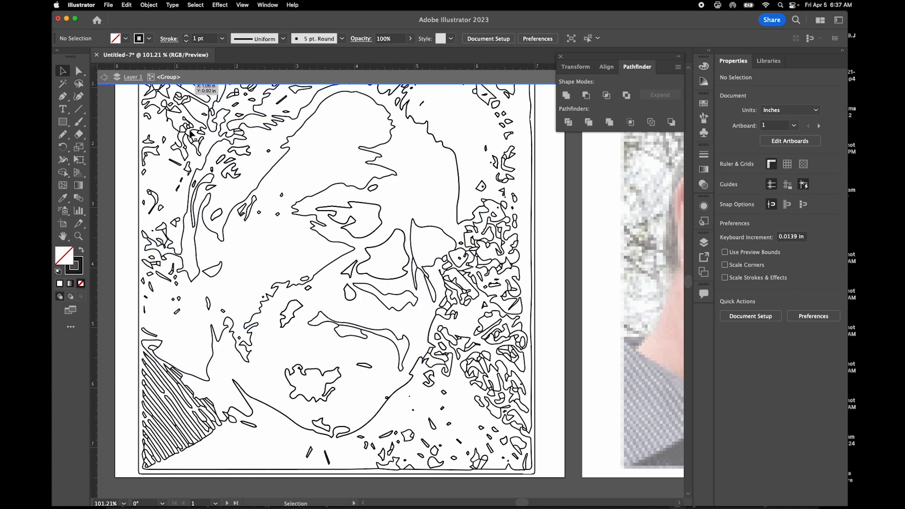
Delete the two small diamonds between the ear and the eye and the cluster of slivers beside the nearby face contour
click(259, 214)
scroll(262, 217, up, 5)
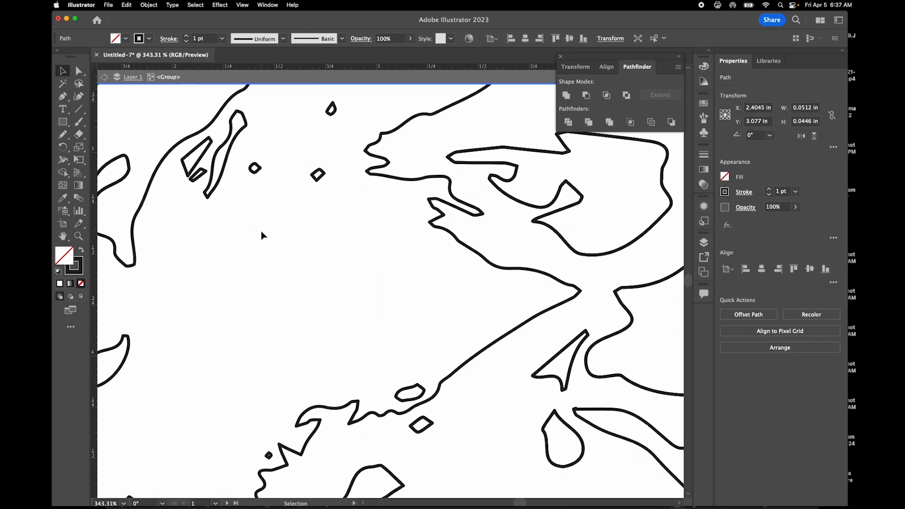
click(319, 173)
click(255, 167)
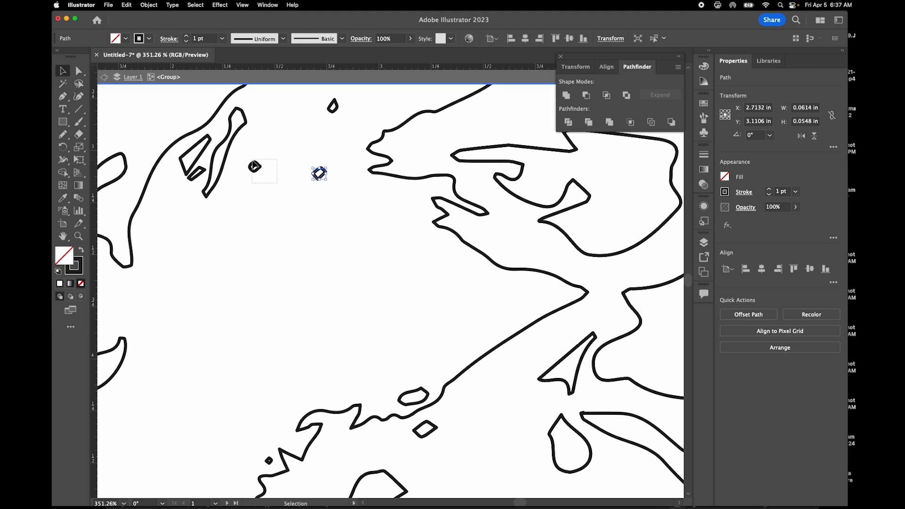
drag(342, 200, 249, 163)
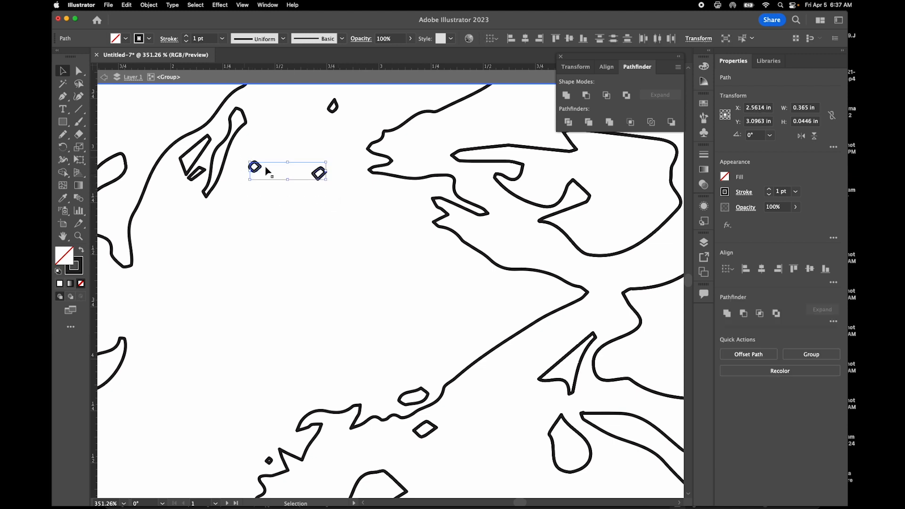
click(299, 207)
scroll(346, 176, left, 3)
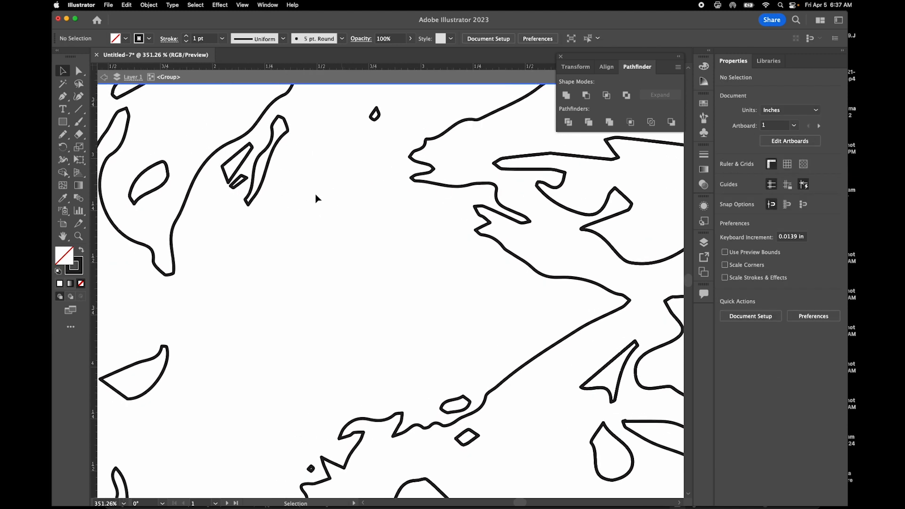
drag(249, 180, 228, 160)
click(228, 159)
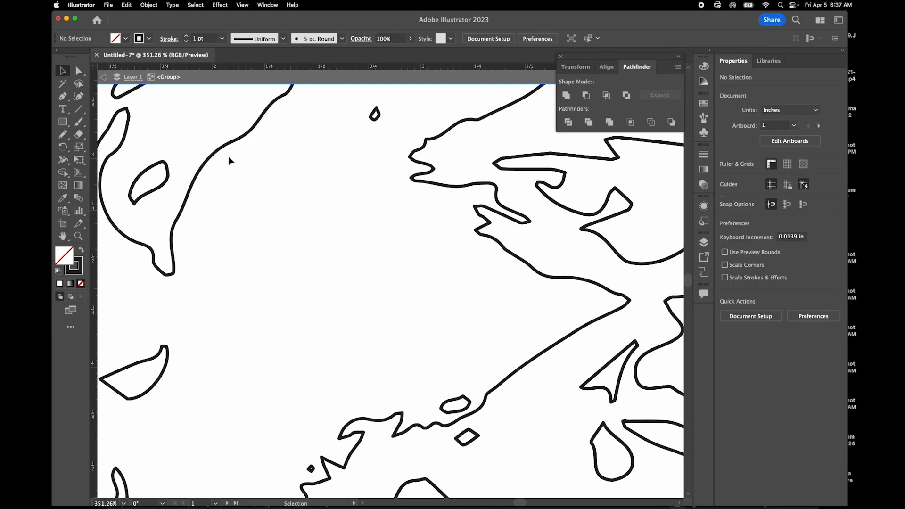
Delete the small divided shapes and attached fragments in the background behind the ear
scroll(229, 159, left, 5)
scroll(229, 159, up, 2)
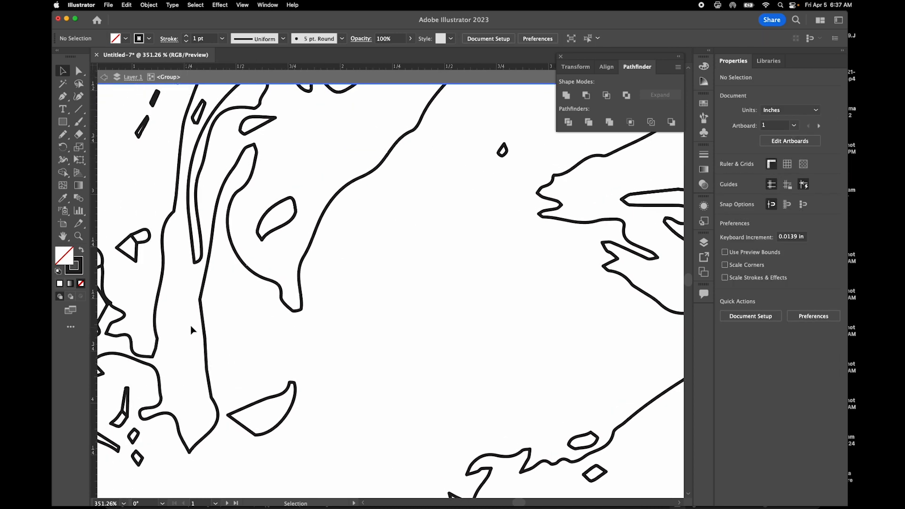
scroll(191, 330, left, 7)
scroll(191, 330, down, 1)
drag(241, 198, 130, 302)
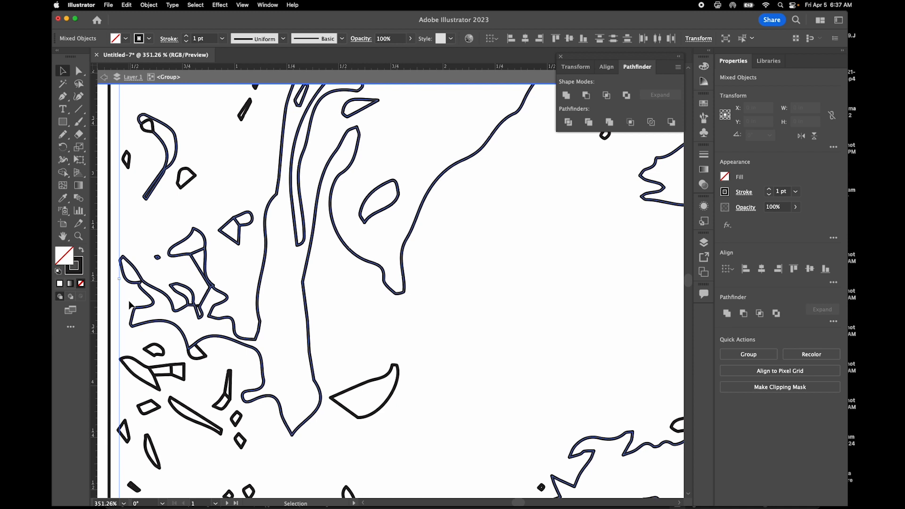
click(225, 219)
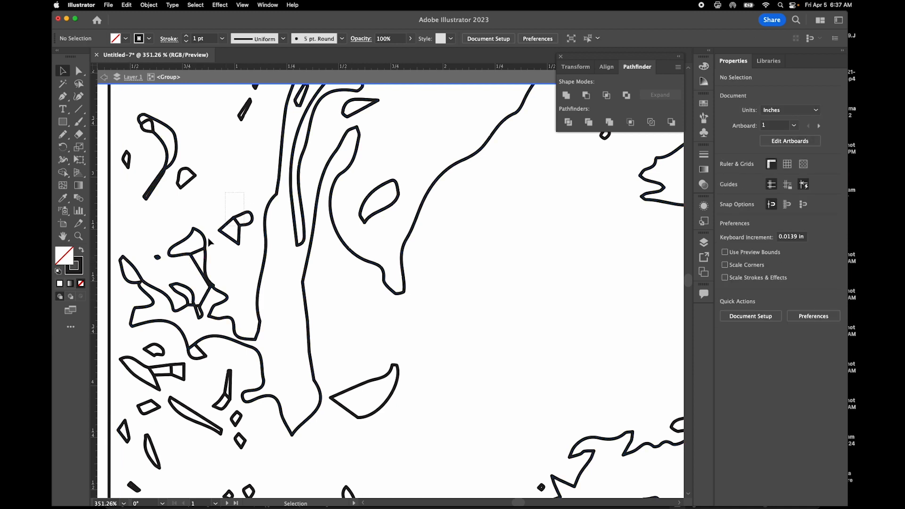
click(177, 266)
key(Delete)
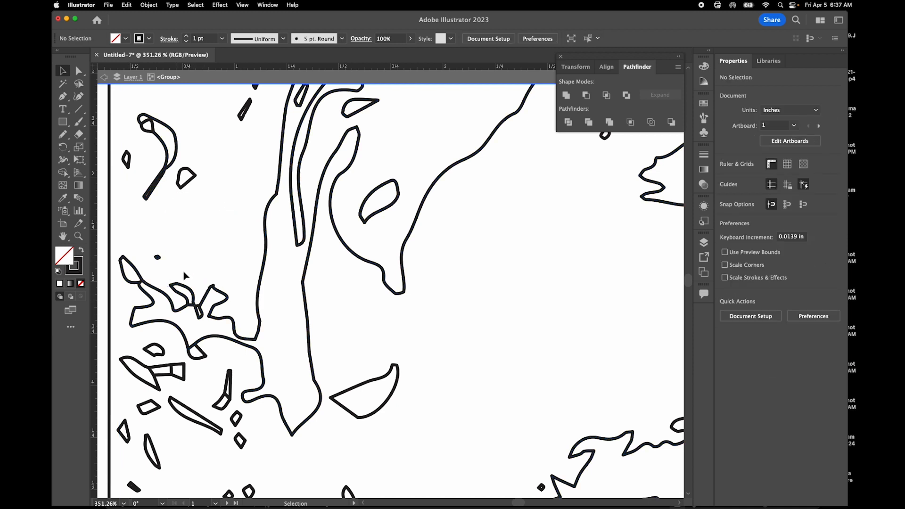
click(185, 284)
key(Delete)
scroll(209, 271, down, 2)
scroll(209, 271, left, 1)
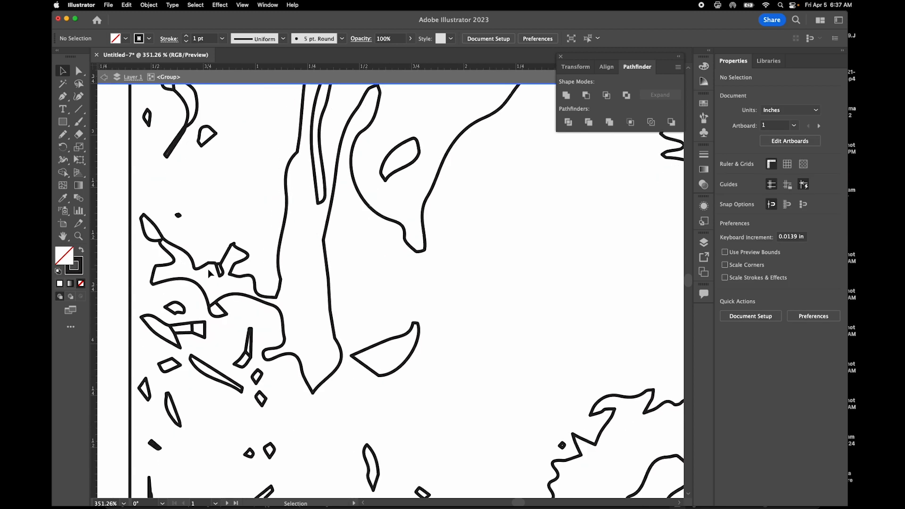
Delete the scattered diamonds and slivers in the background below the ear, between the frame and the neck
scroll(209, 273, down, 3)
scroll(209, 272, left, 1)
drag(299, 411, 191, 280)
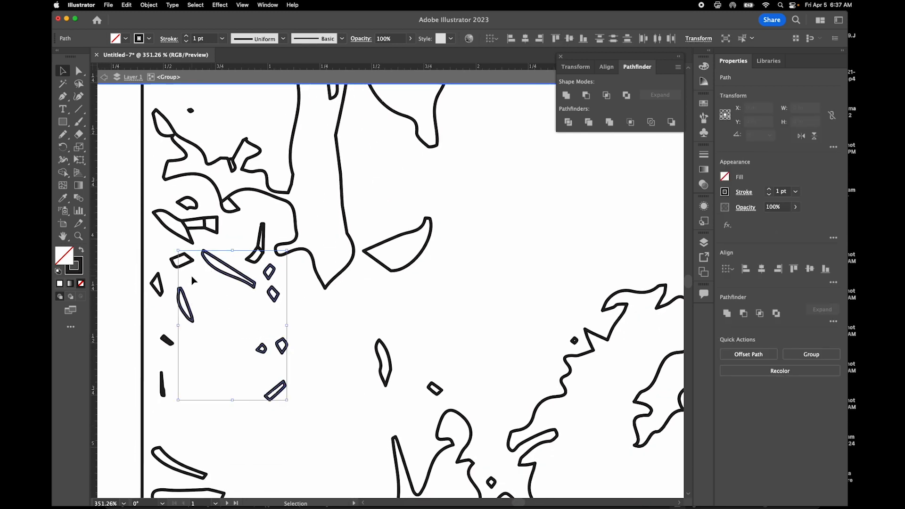
key(Delete)
drag(196, 383, 154, 206)
key(Delete)
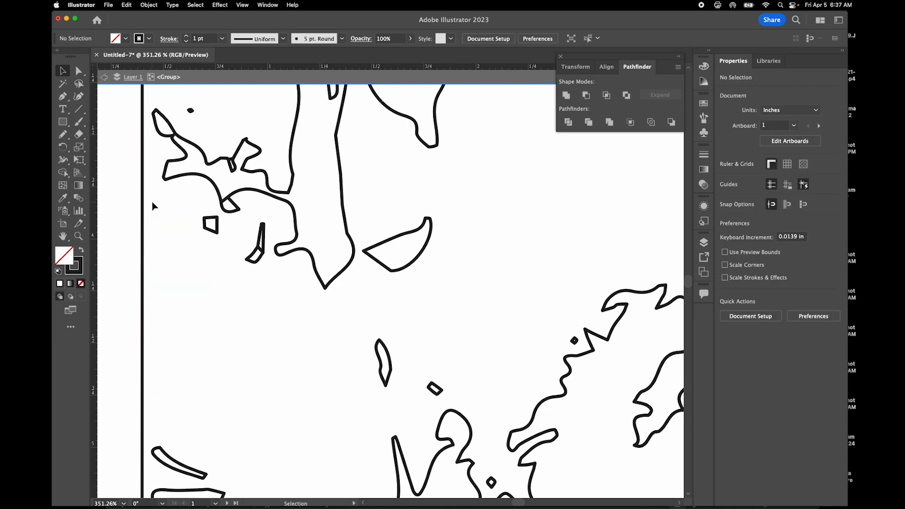
Try deleting the jagged compound path behind the ear, and undo the deletion
click(198, 177)
key(Delete)
key(a)
key(super+z)
scroll(215, 173, down, 8)
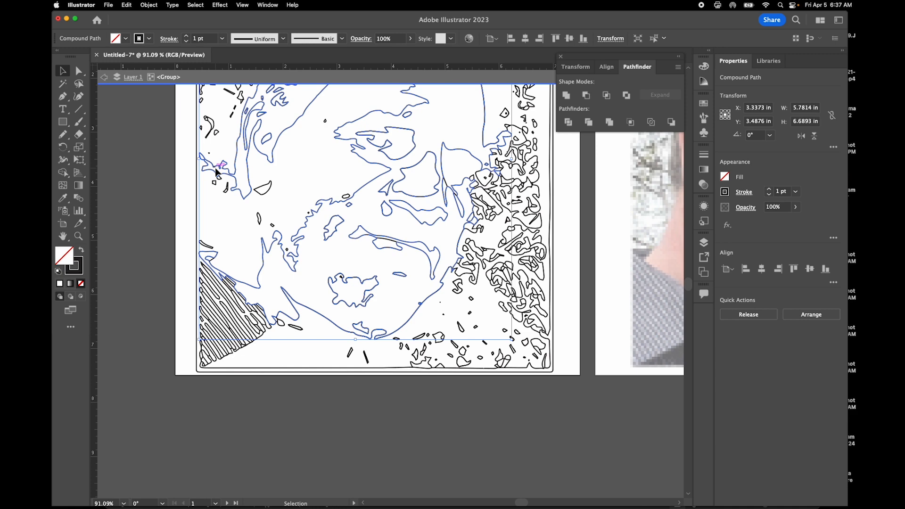
key(Delete)
key(super+z)
Try deleting the dense background shapes beside the cheek together with the face's compound path, and undo the deletion
scroll(219, 163, up, 2)
scroll(220, 166, up, 3)
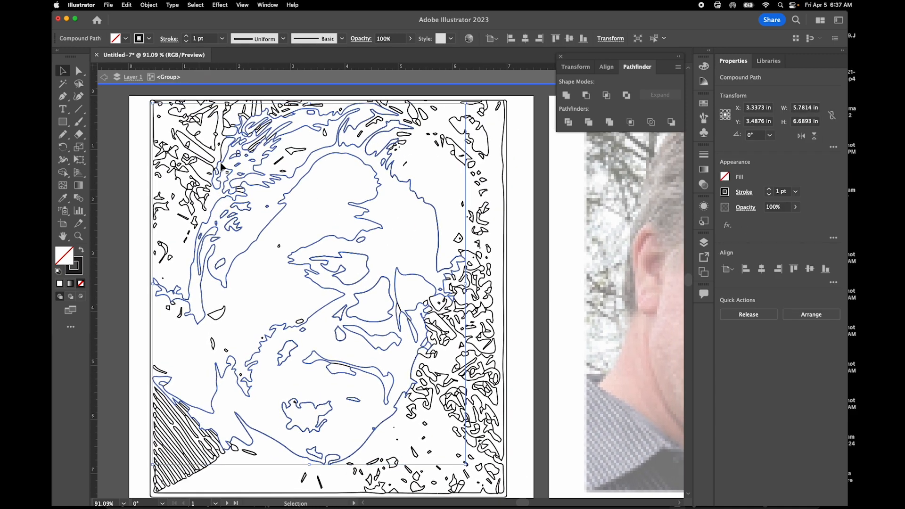
scroll(415, 283, down, 2)
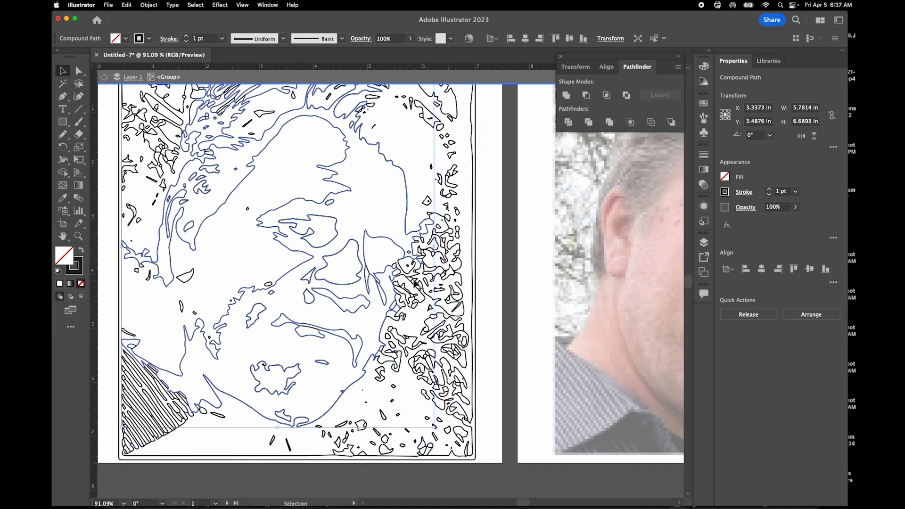
shift+click(424, 341)
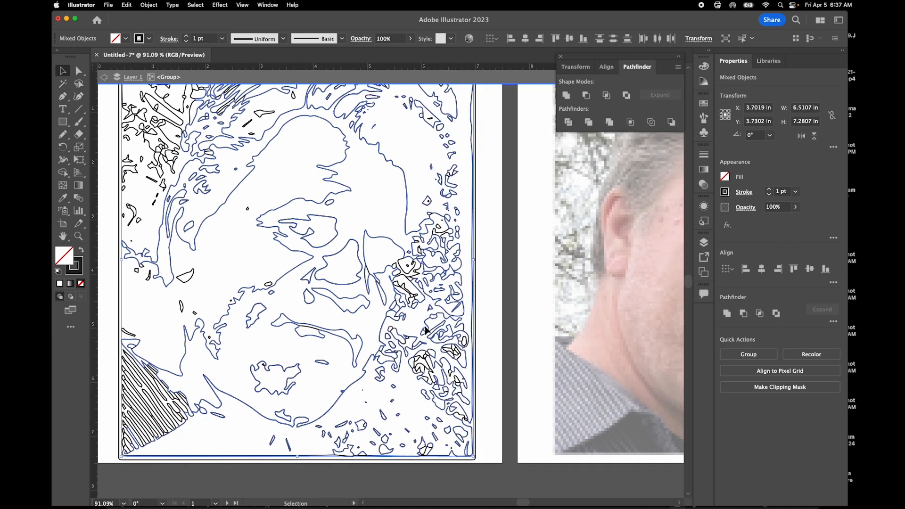
key(Delete)
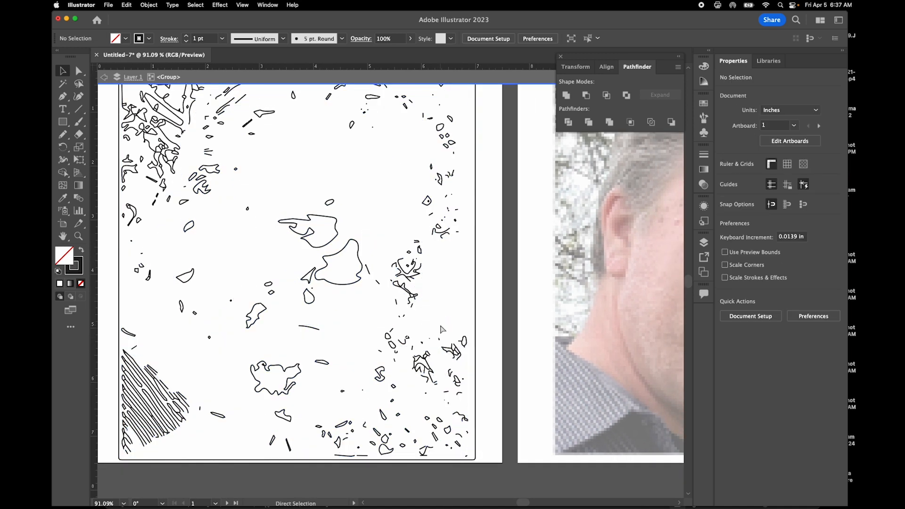
key(super+z)
Leave isolation mode on the line-art group of the first artboard
scroll(445, 339, down, 2)
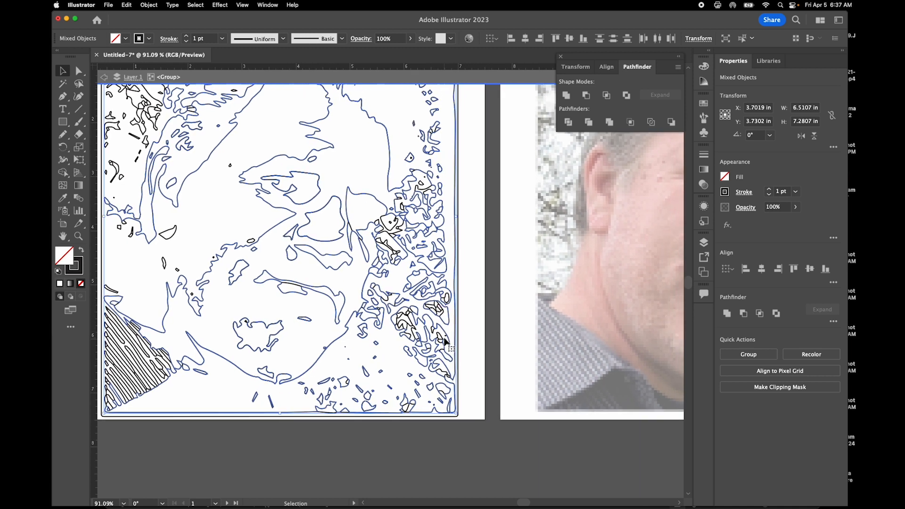
click(407, 361)
click(403, 322)
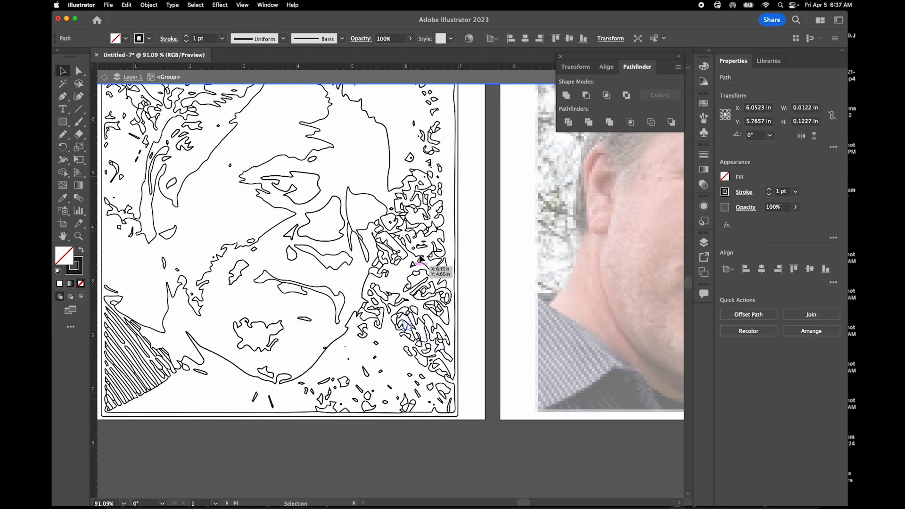
scroll(427, 352, right, 4)
scroll(427, 352, up, 1)
scroll(428, 355, right, 6)
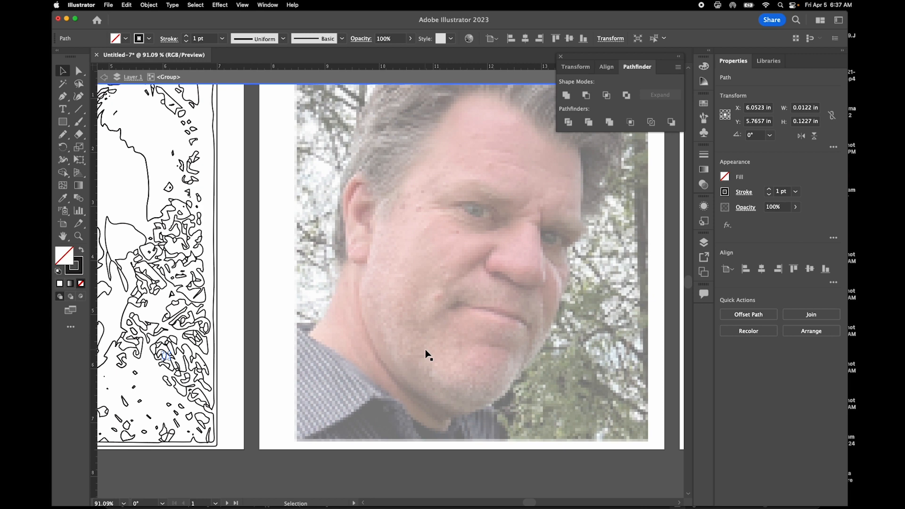
click(113, 79)
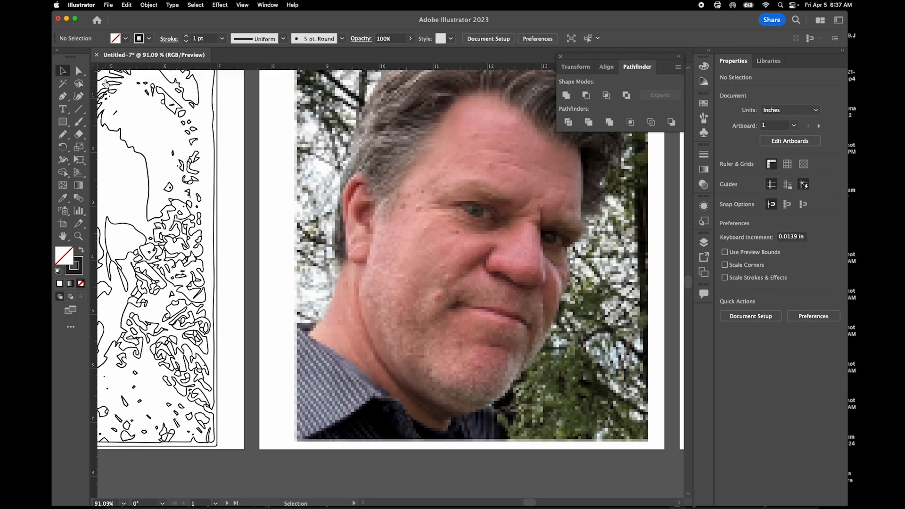
Examine the line-art group on the first artboard and compare it with the photo on the second artboard
scroll(243, 166, left, 4)
scroll(243, 166, up, 1)
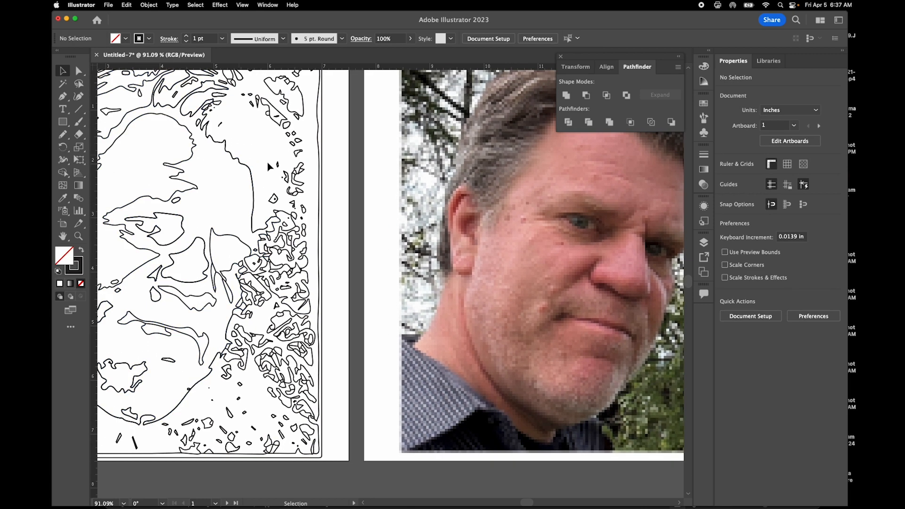
click(243, 166)
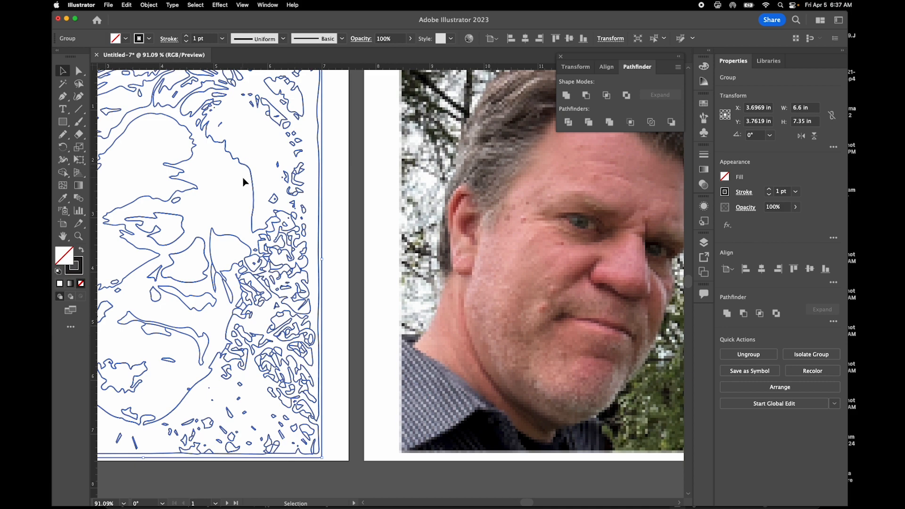
scroll(242, 182, left, 5)
scroll(242, 182, up, 2)
scroll(243, 182, down, 1)
scroll(243, 182, right, 1)
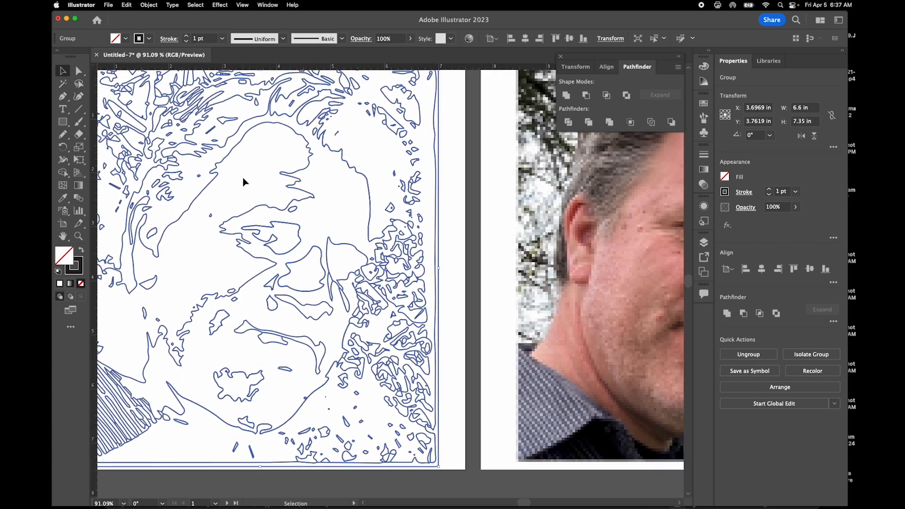
scroll(242, 182, right, 15)
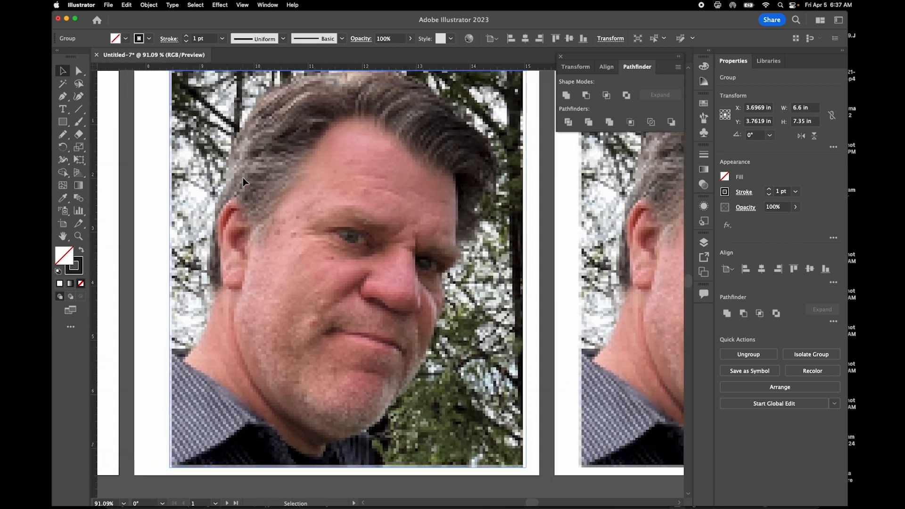
scroll(243, 182, up, 1)
scroll(242, 178, right, 1)
scroll(243, 178, down, 1)
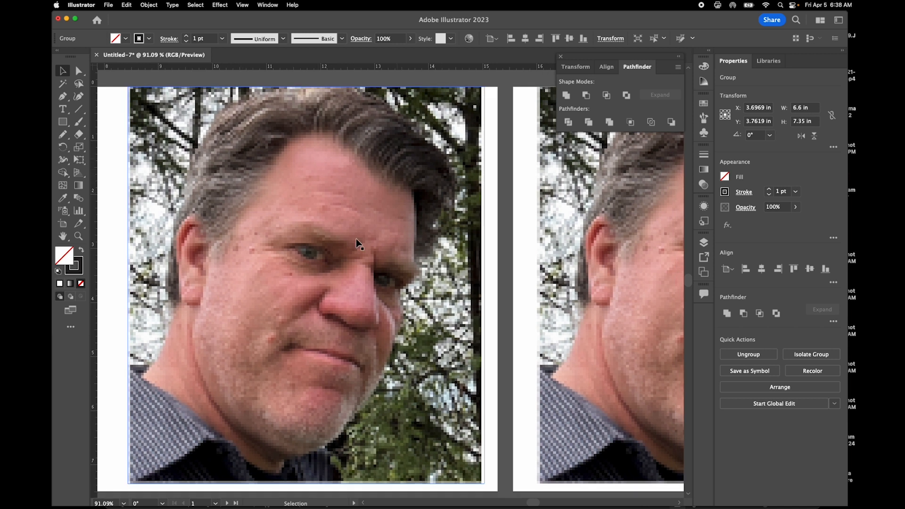
Move the photo on the second artboard about 0.15 in to the left and 0.15 in down
click(308, 199)
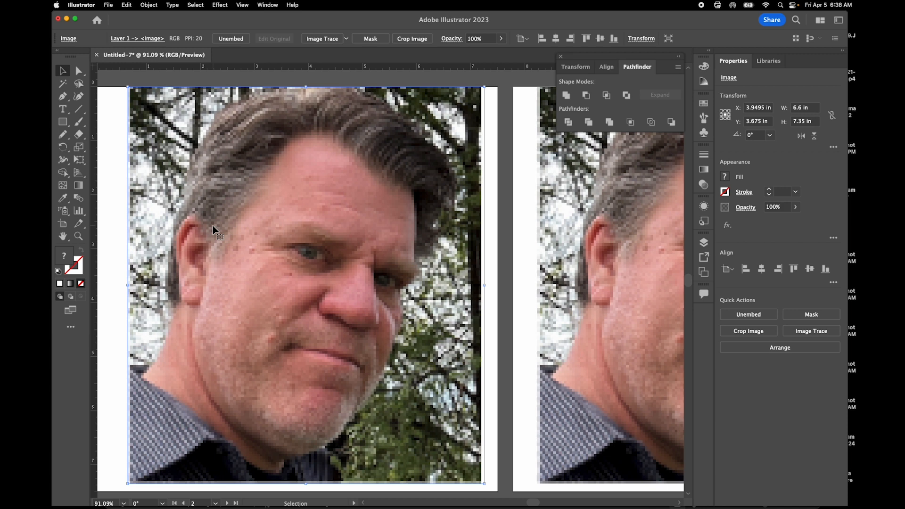
click(154, 4)
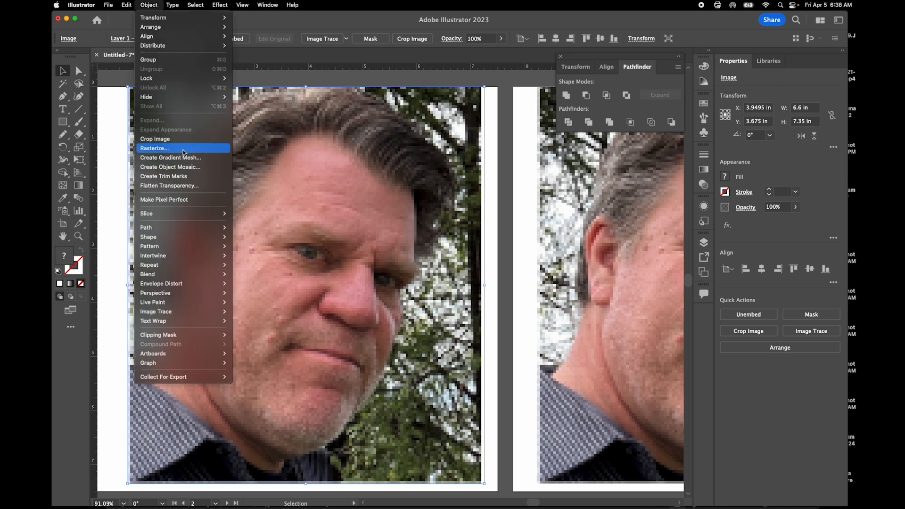
click(229, 148)
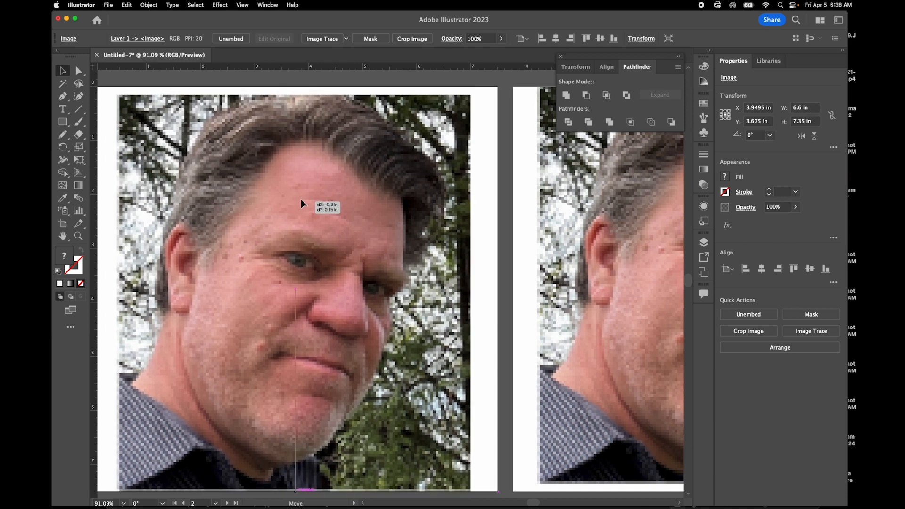
scroll(290, 320, down, 2)
scroll(291, 320, right, 3)
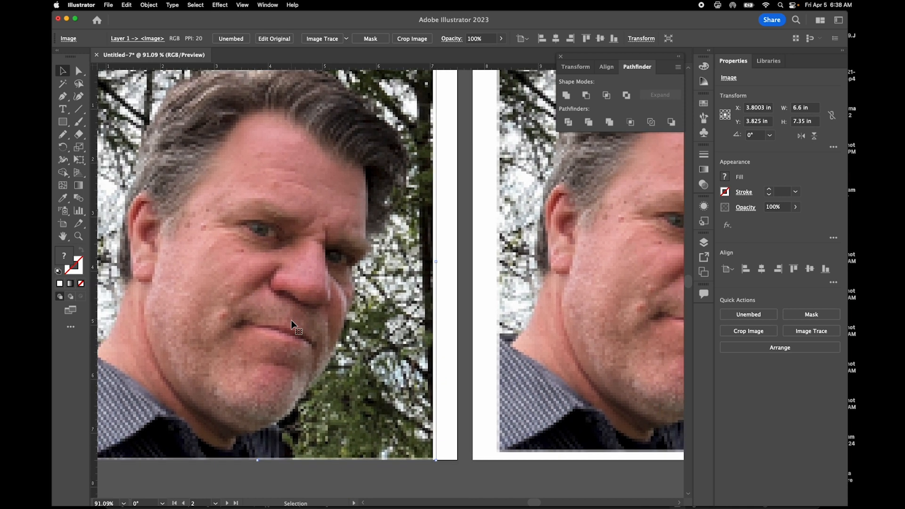
scroll(291, 321, up, 2)
scroll(290, 321, left, 2)
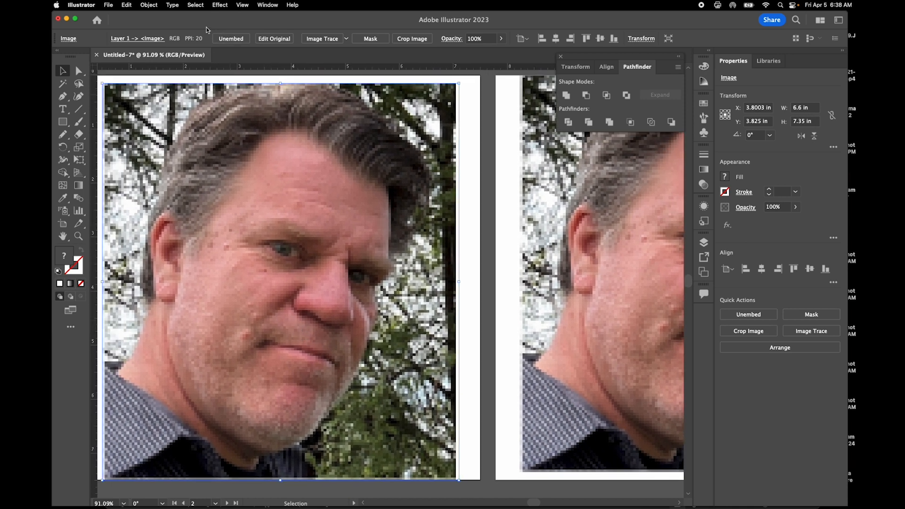
Start the Effect Gallery's Cutout filter on the second artboard's photo and set Number of Levels to 5
click(217, 5)
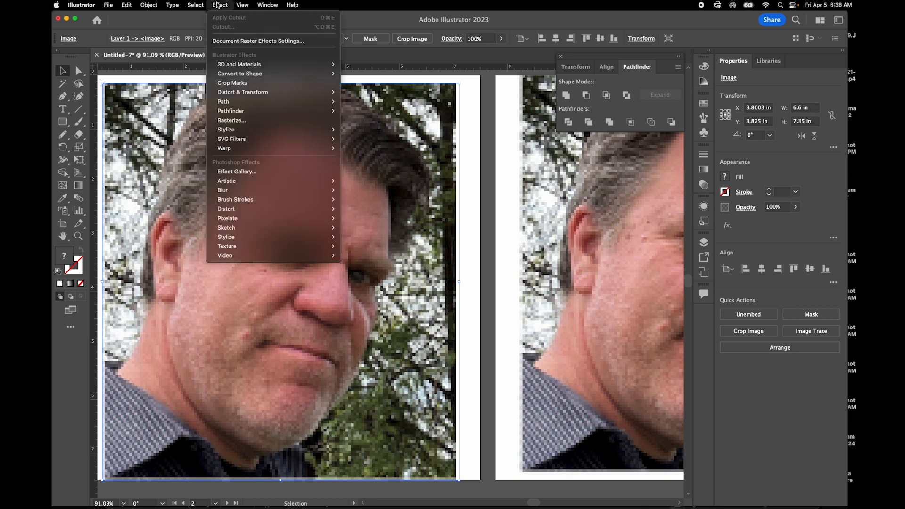
click(257, 173)
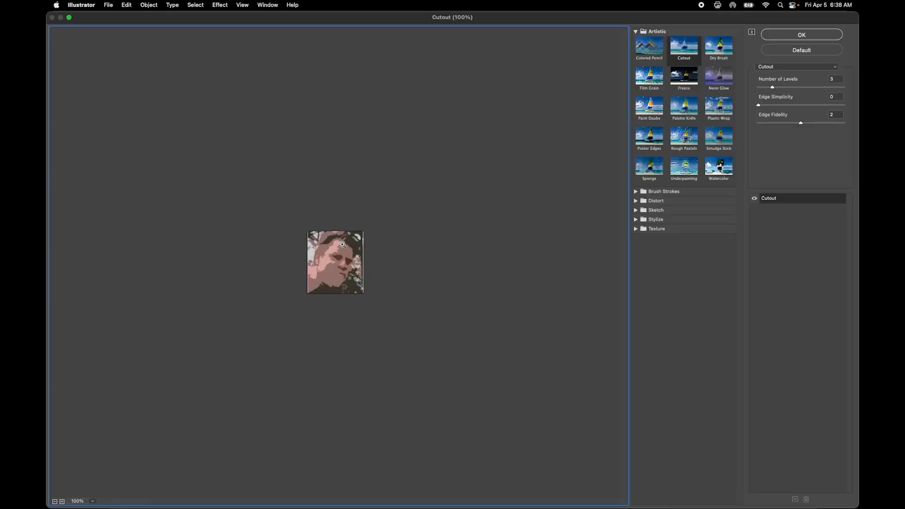
key(super+plus)
key(super+plus)
key(super+plus)
key(super+plus)
key(super+plus)
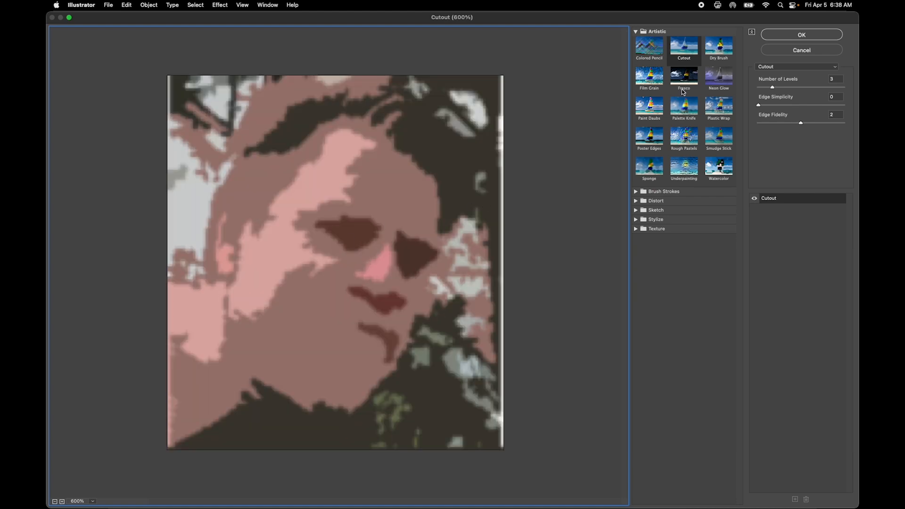
click(772, 87)
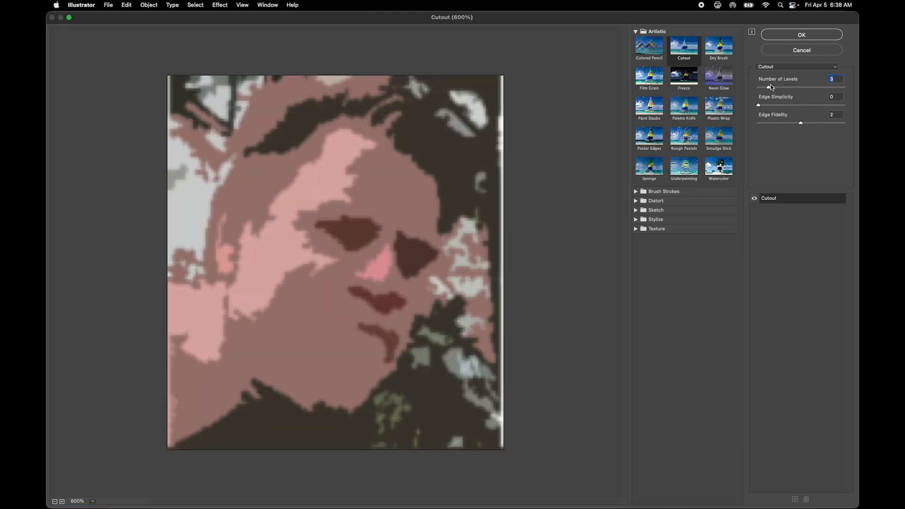
drag(779, 87, 786, 87)
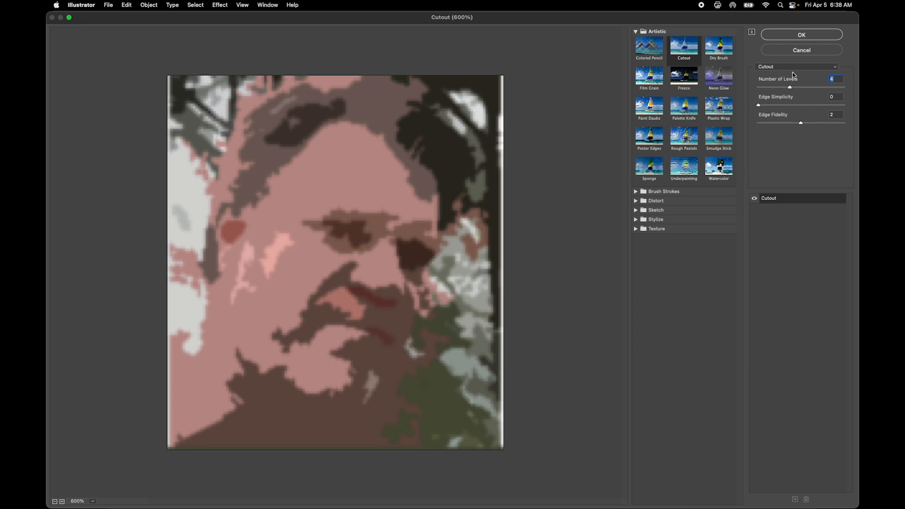
drag(792, 88, 802, 88)
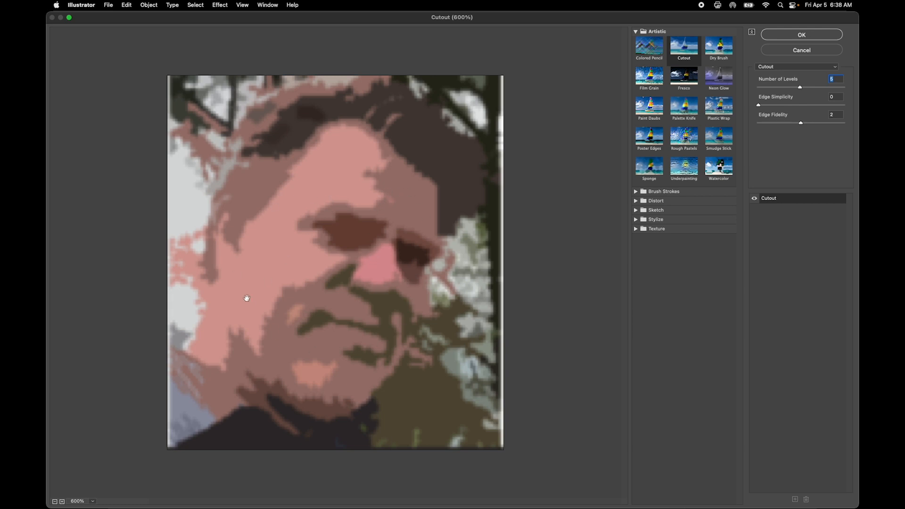
Raise the Cutout filter's Edge Simplicity slightly above 0 and apply the effect to the photo
click(769, 105)
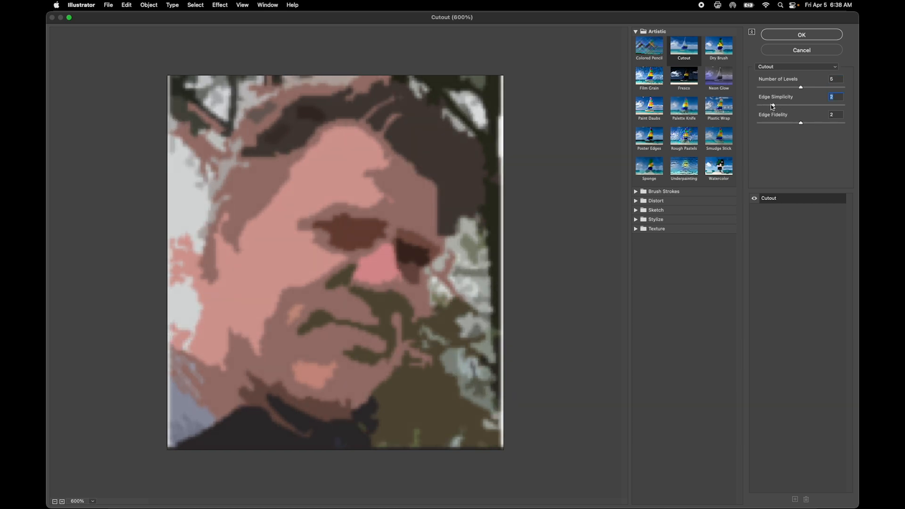
mouse_move(773, 105)
mouse_down()
mouse_move(806, 106)
mouse_move(777, 106)
mouse_up()
click(789, 37)
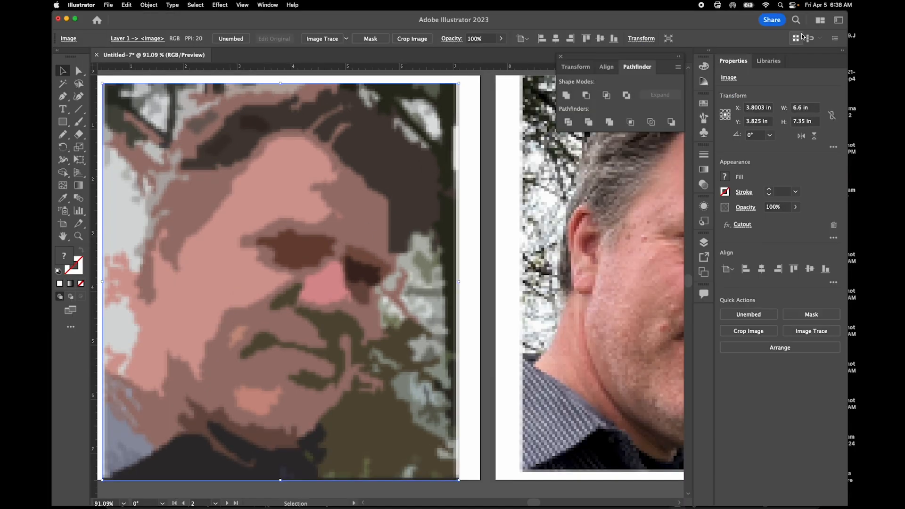
Rasterize the cutout photo in RGB at 20 ppi with a white background
scroll(323, 258, down, 3)
scroll(312, 272, up, 1)
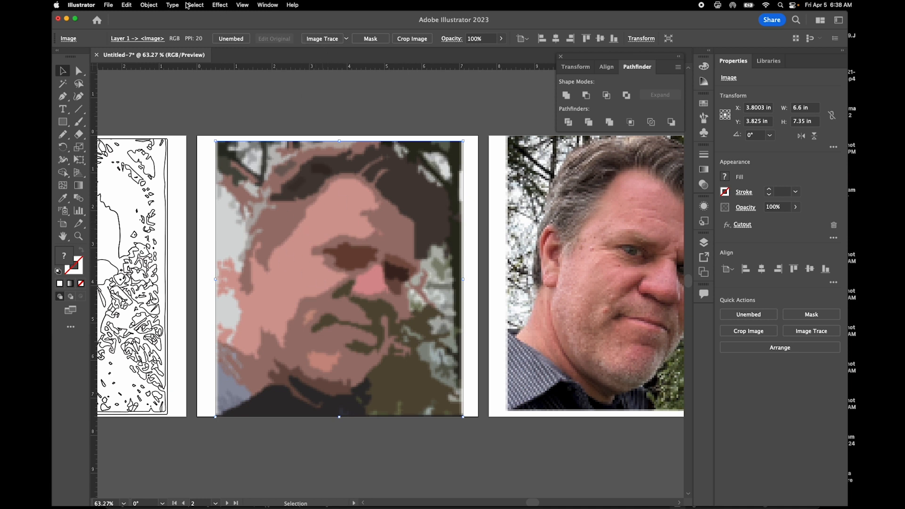
click(157, 5)
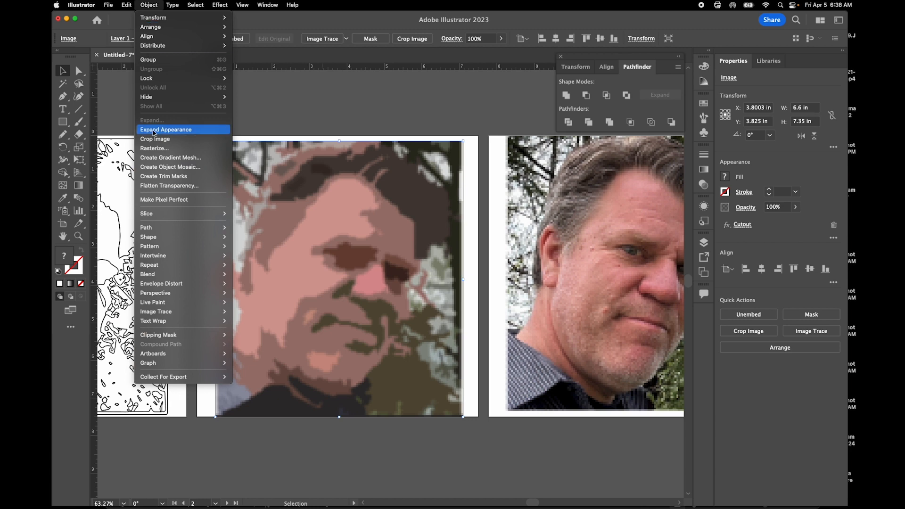
click(159, 148)
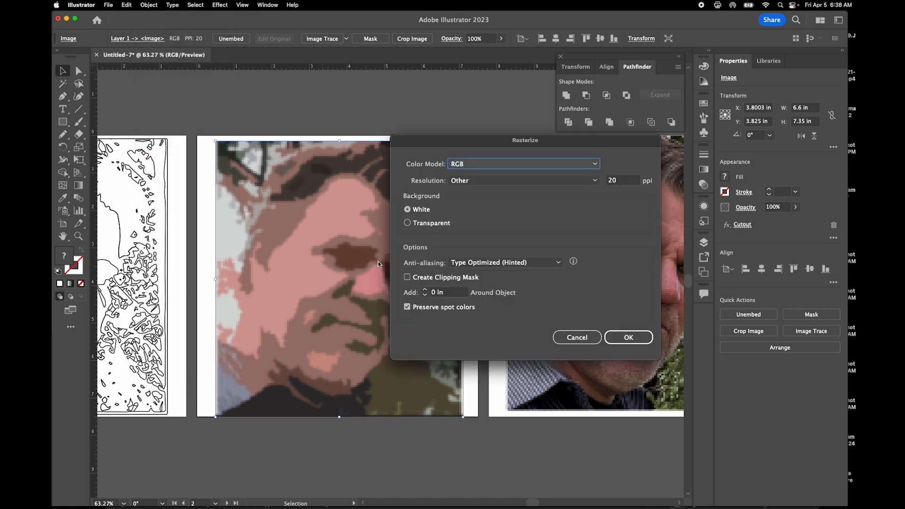
click(630, 337)
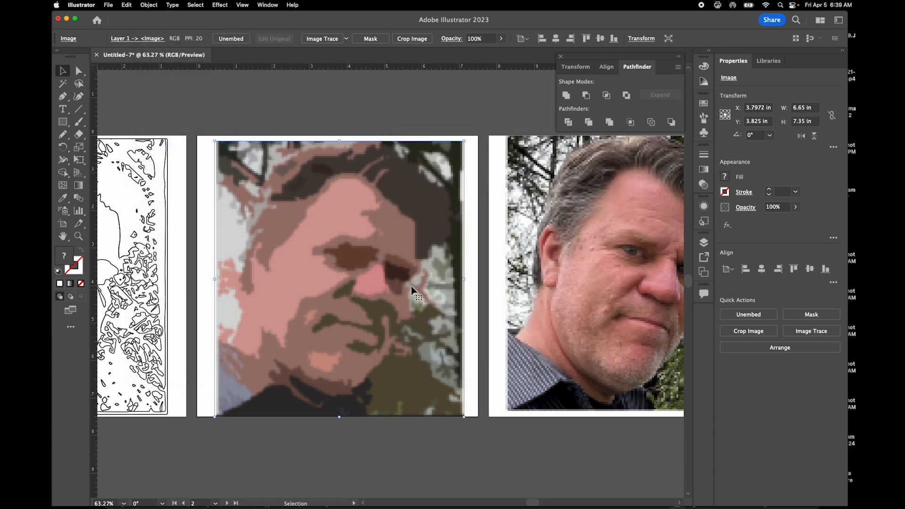
mouse_move(400, 274)
mouse_down()
mouse_move(387, 301)
mouse_move(400, 278)
mouse_up()
key(super+z)
Run a default Image Trace on the rasterized cutout photo and open its detailed tracing settings
scroll(372, 222, up, 5)
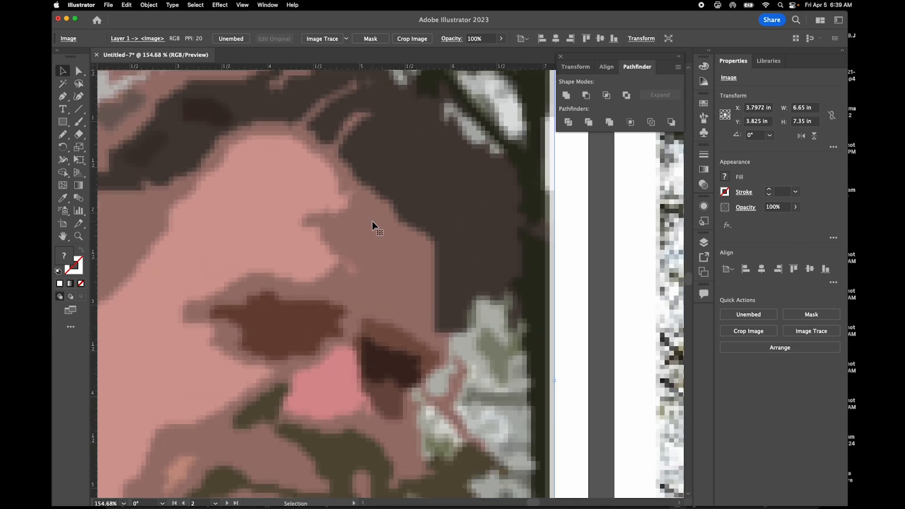
scroll(375, 217, down, 2)
scroll(375, 217, left, 1)
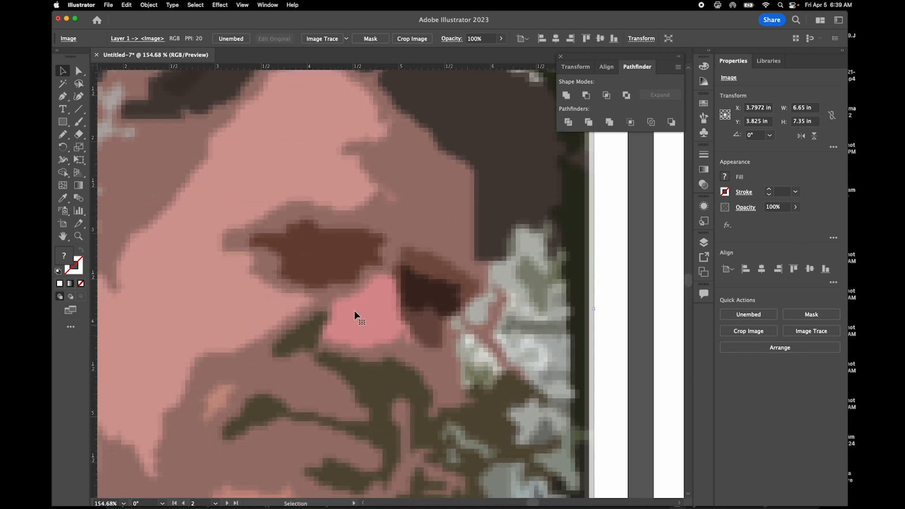
scroll(362, 316, right, 1)
scroll(361, 317, up, 1)
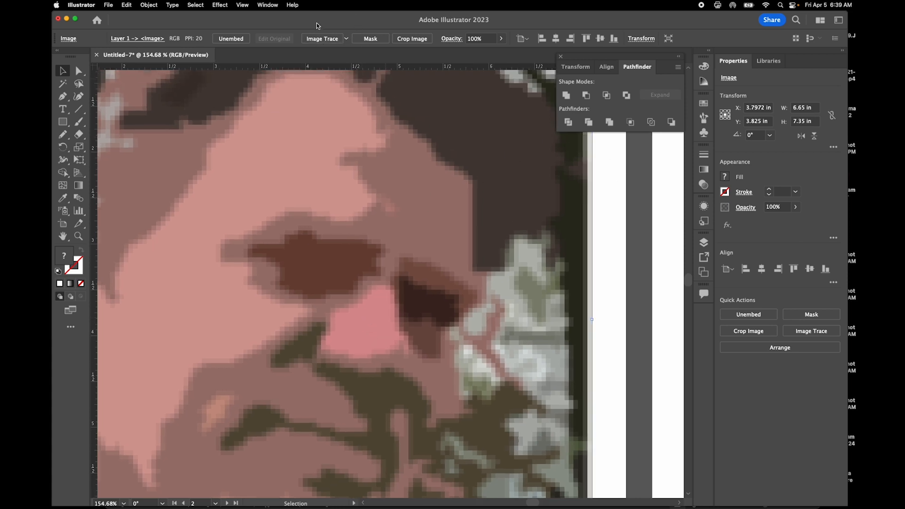
click(336, 39)
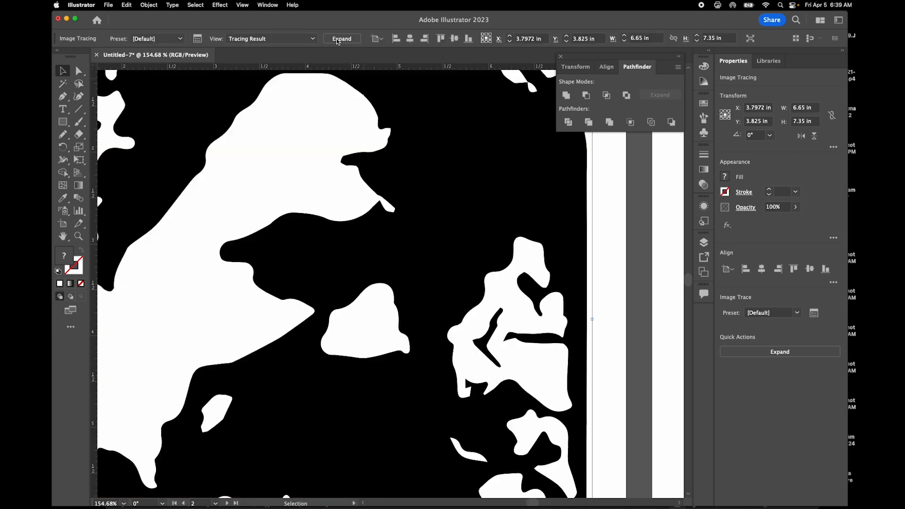
click(197, 39)
mouse_move(607, 91)
mouse_down()
mouse_move(632, 114)
mouse_move(625, 143)
mouse_move(634, 136)
mouse_up()
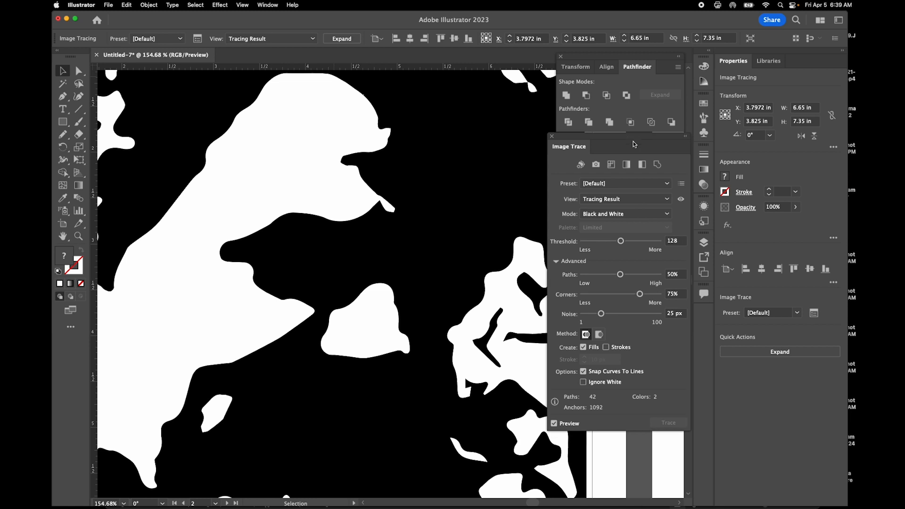
Apply the 3 Colors preset to the tracing on the second artboard
click(620, 184)
click(620, 245)
scroll(363, 292, down, 3)
scroll(363, 293, down, 4)
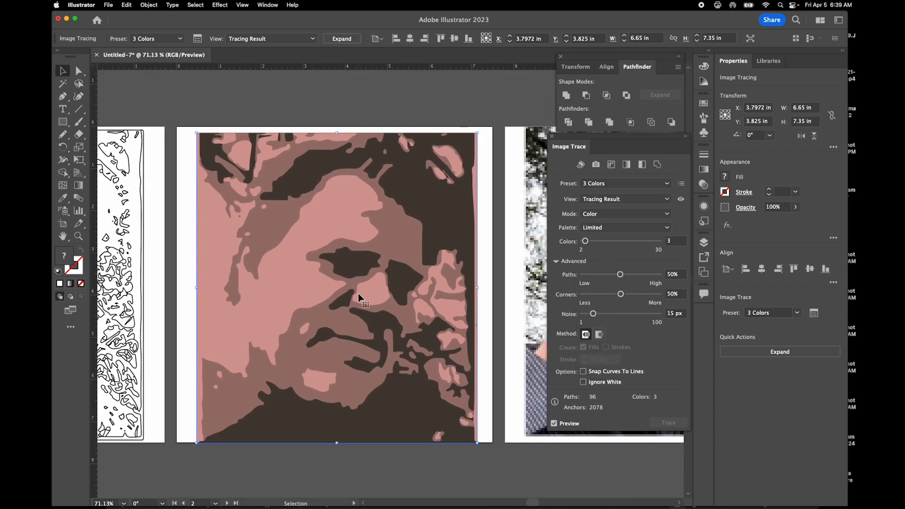
Set the tracing's view to Tracing Result with Outlines and compare its shapes with the first artboard's line art
click(614, 200)
click(618, 222)
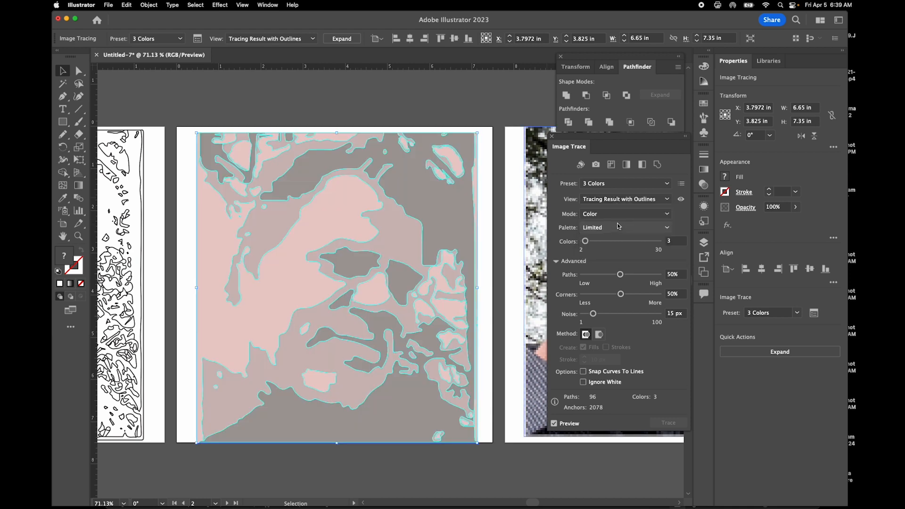
scroll(123, 323, left, 3)
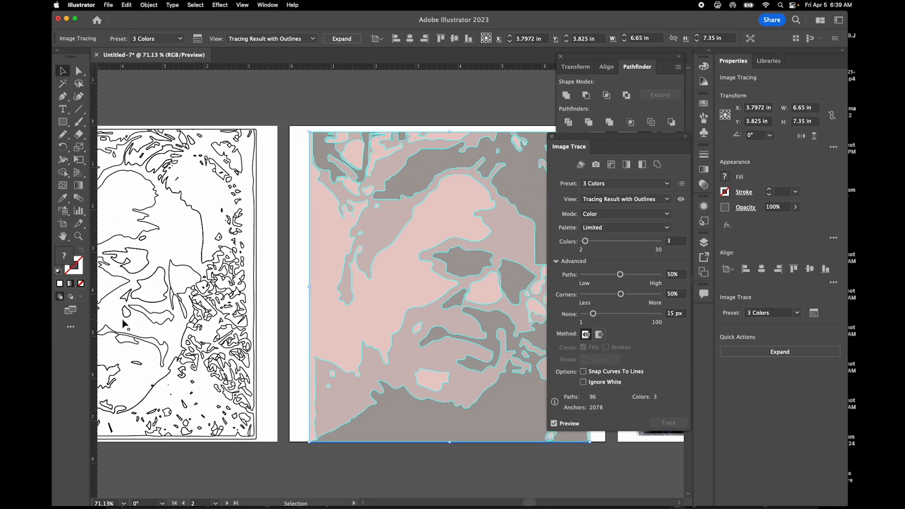
scroll(213, 322, right, 4)
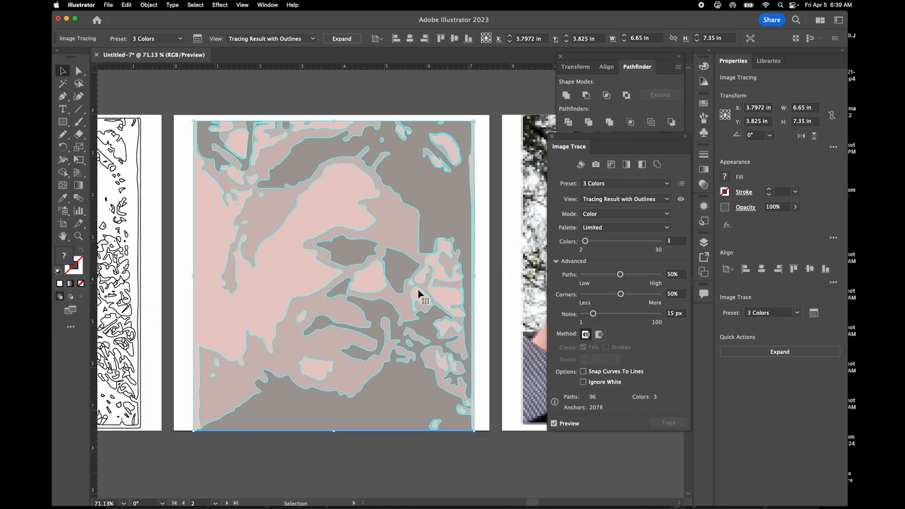
Refine the second artboard's tracing to 5 colors, 38% paths, 33% corners and 25 px noise, using the overlapping method
click(648, 217)
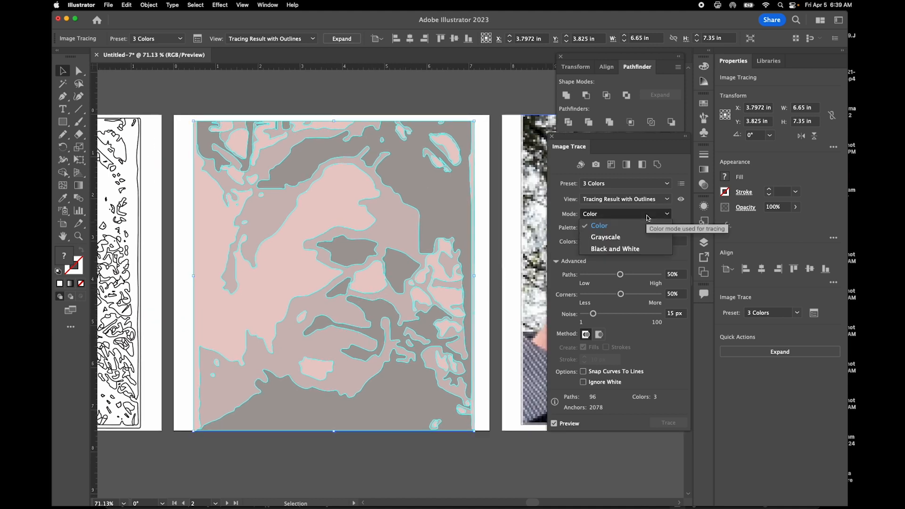
click(617, 216)
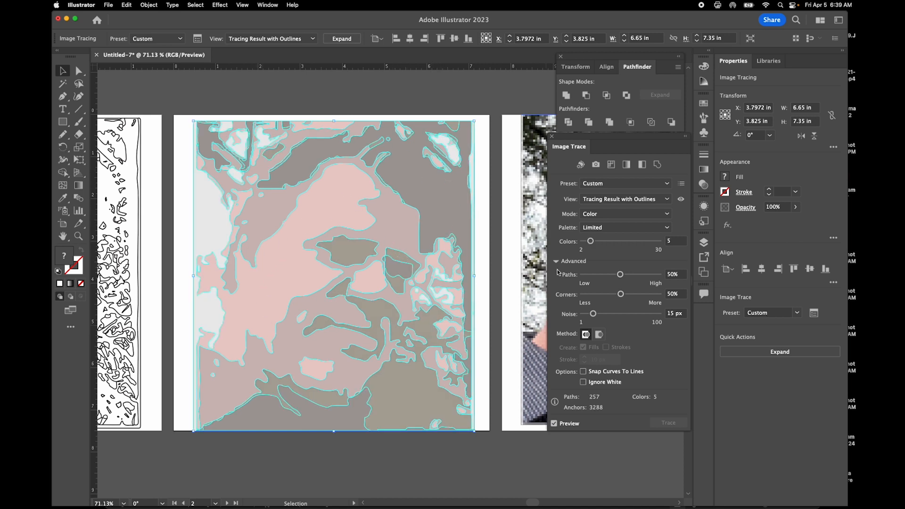
drag(617, 276, 611, 276)
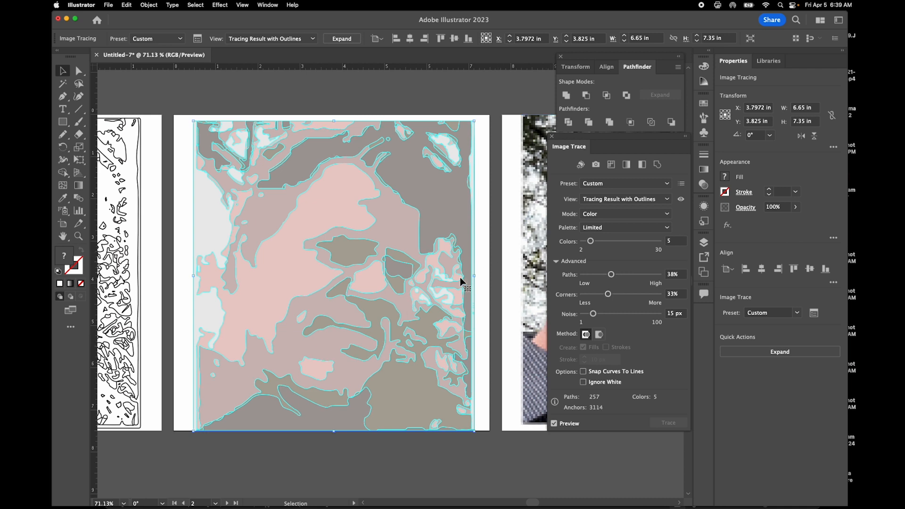
drag(595, 314, 587, 315)
mouse_move(586, 315)
mouse_down()
mouse_move(657, 315)
mouse_move(602, 316)
mouse_up()
click(600, 335)
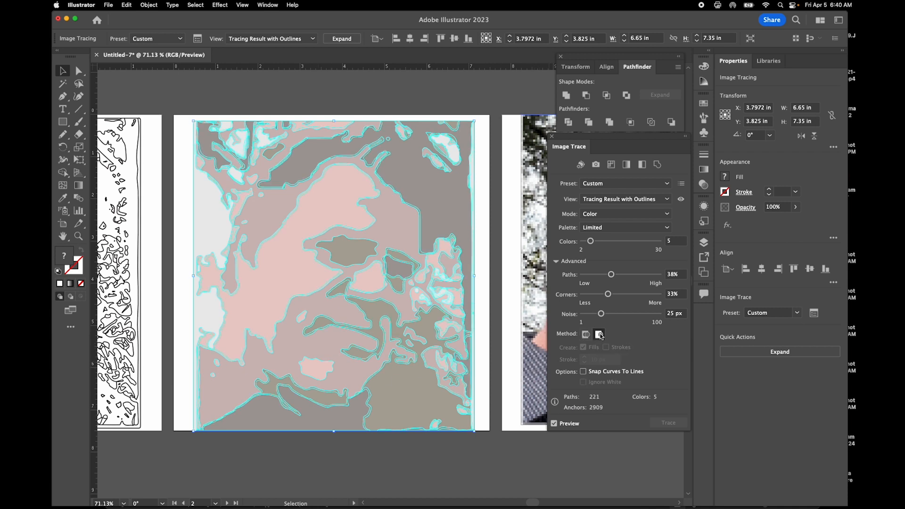
Expand the tracing into vector shapes and combine its overlapping same-colour areas with the Merge pathfinder
click(343, 40)
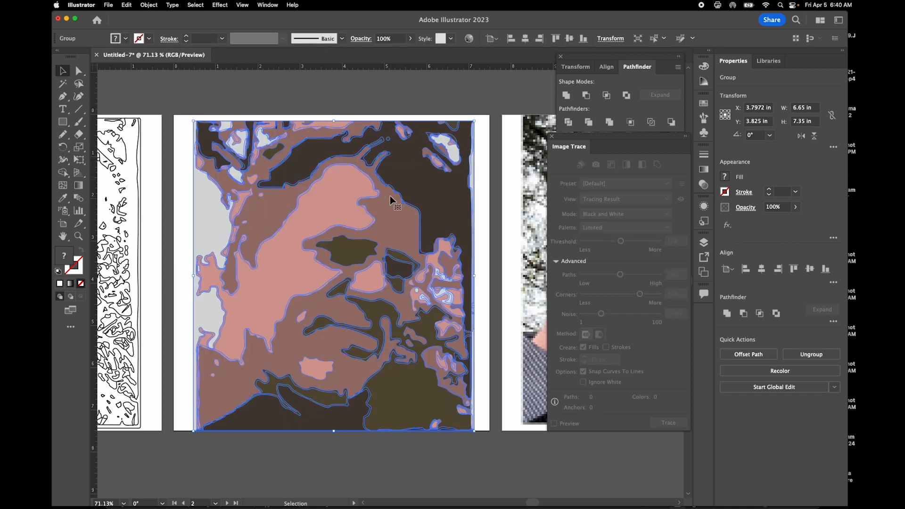
scroll(389, 197, up, 5)
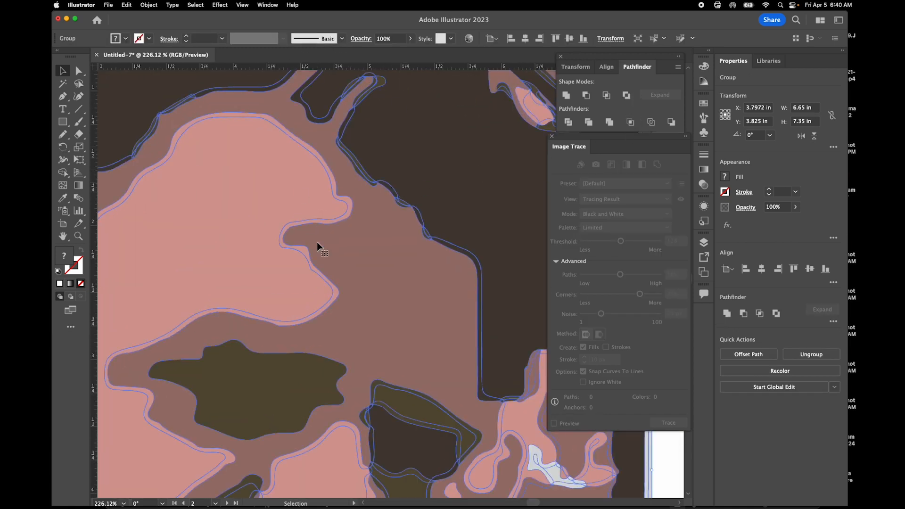
click(610, 123)
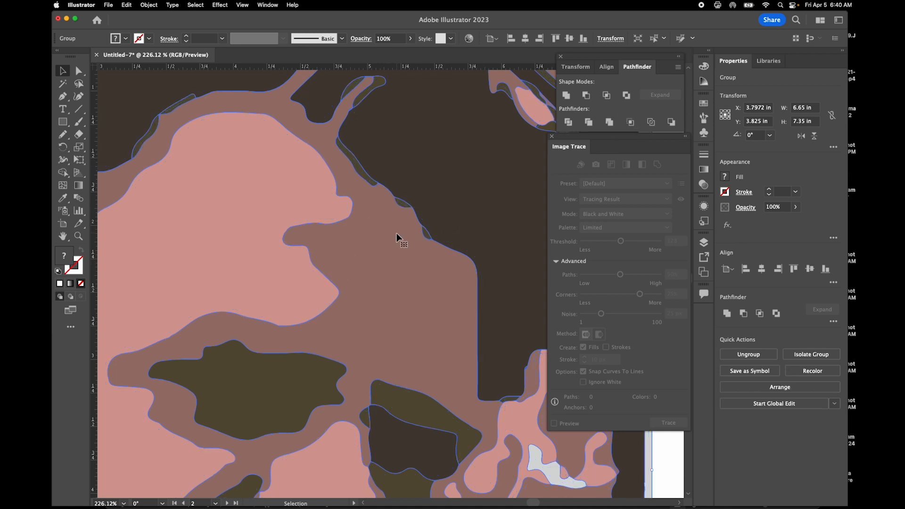
scroll(398, 238, down, 1)
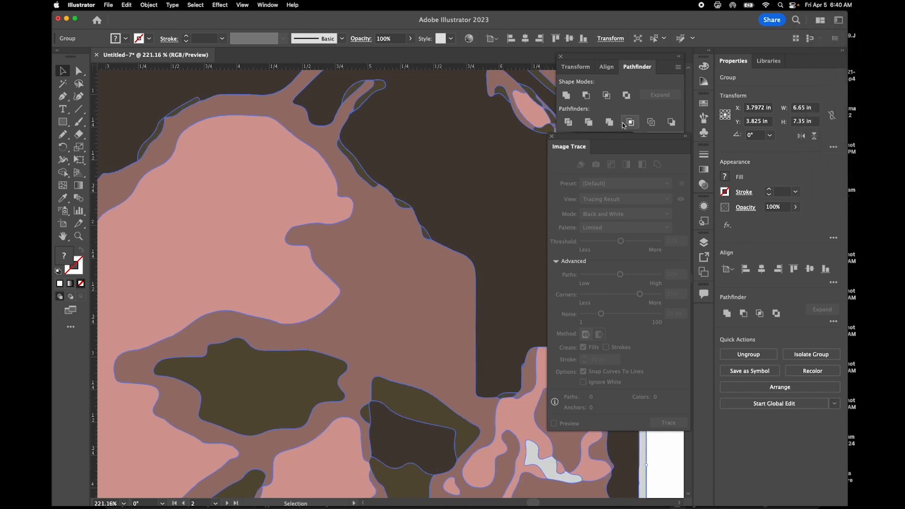
Convert the merged portrait shapes to line work with the Outline pathfinder and give it a black 1 pt stroke
click(651, 122)
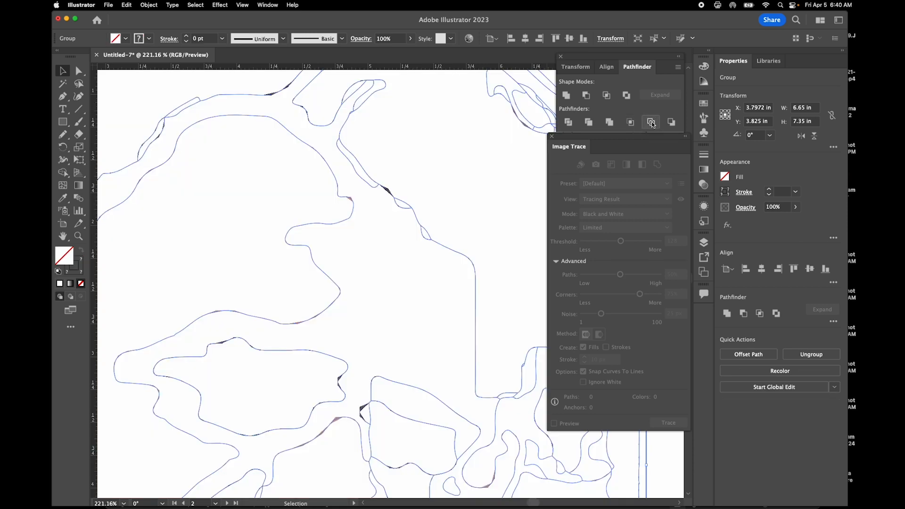
click(726, 193)
click(632, 231)
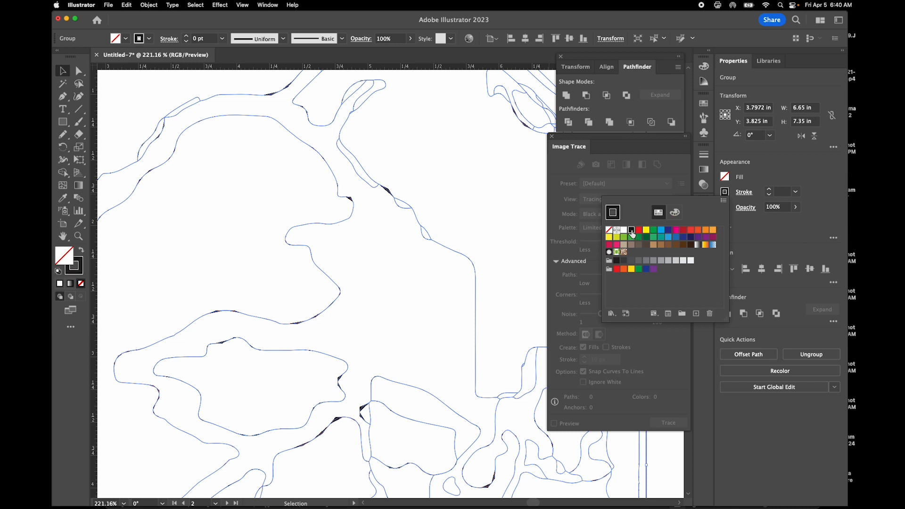
click(769, 192)
click(770, 190)
click(770, 189)
click(771, 189)
click(769, 189)
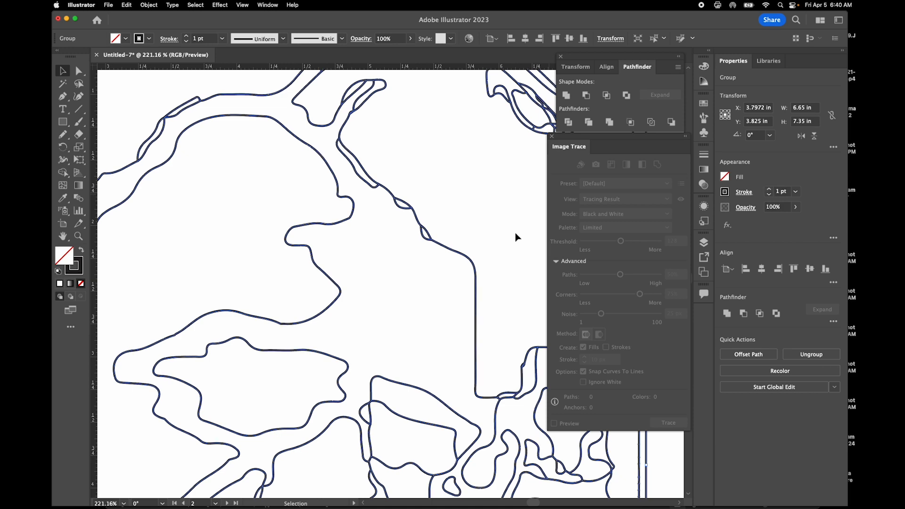
Use the Shape Builder to absorb the thin sliver regions along the hairline beside the forehead
scroll(388, 243, up, 2)
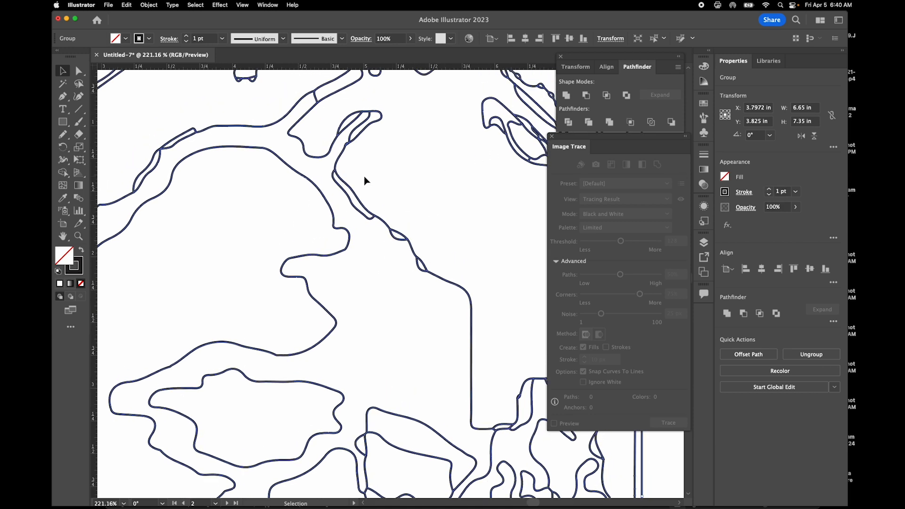
click(62, 173)
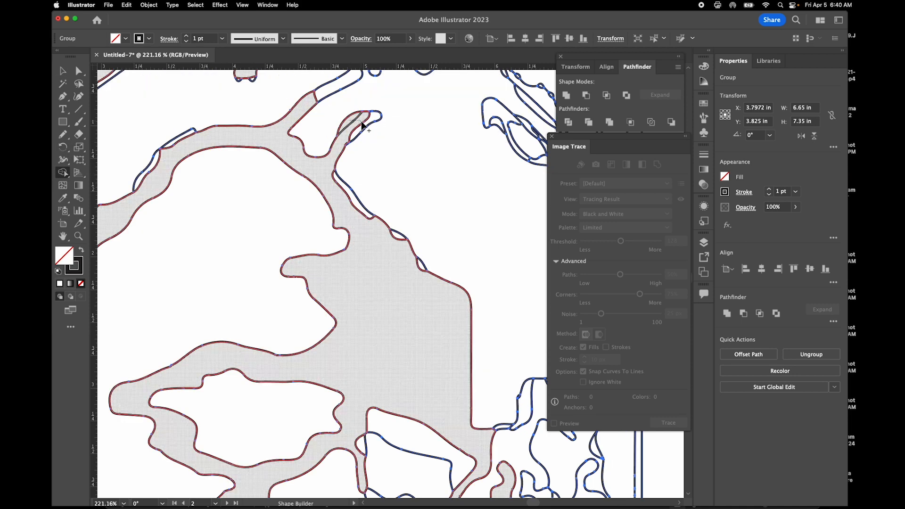
drag(364, 127, 369, 216)
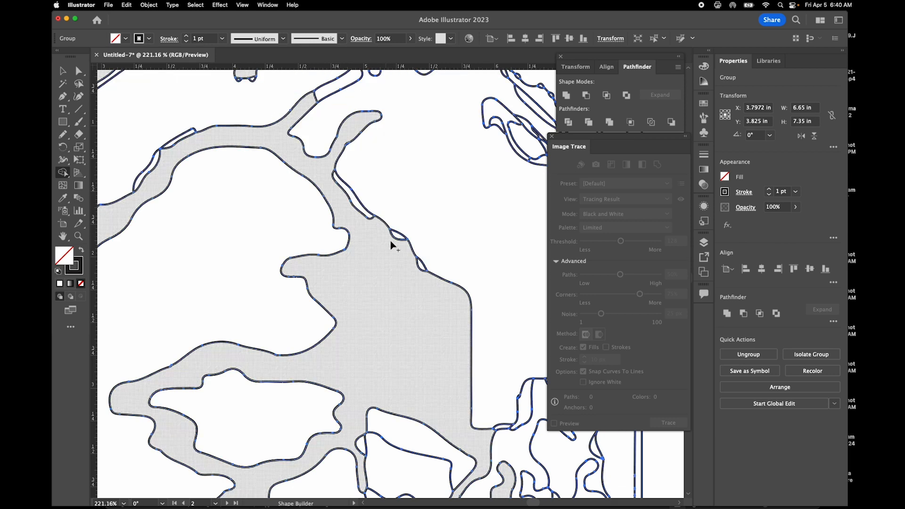
drag(392, 242, 374, 216)
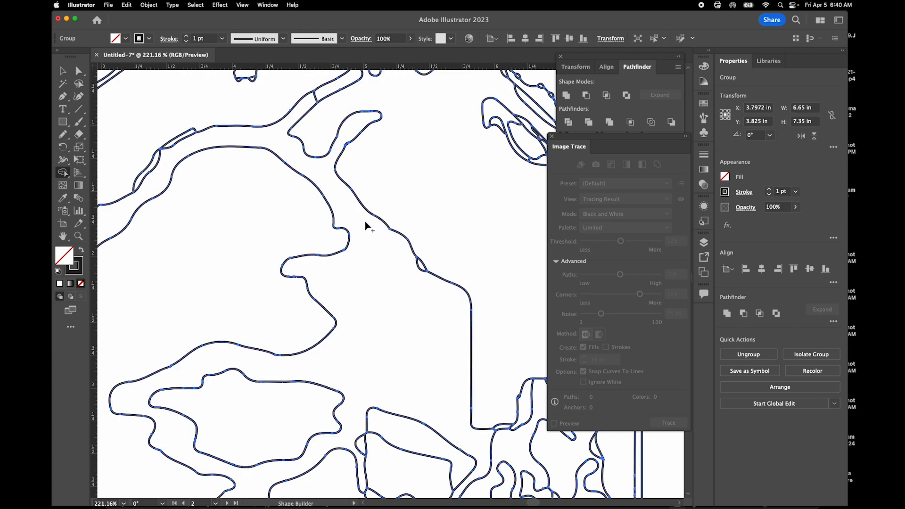
Merge the small fragments in the portrait's upper-right background and the hair strand above the forehead with the Shape Builder
scroll(405, 264, up, 5)
scroll(406, 264, right, 5)
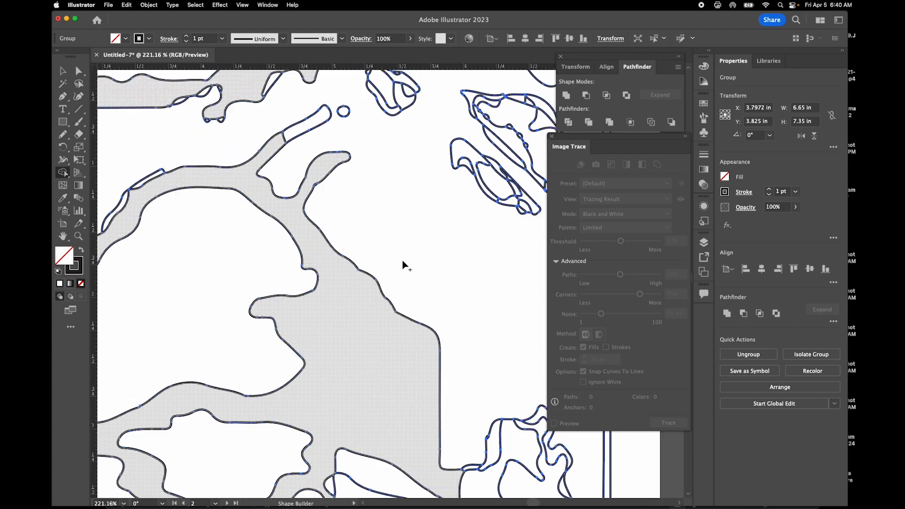
scroll(403, 260, up, 2)
scroll(403, 261, right, 2)
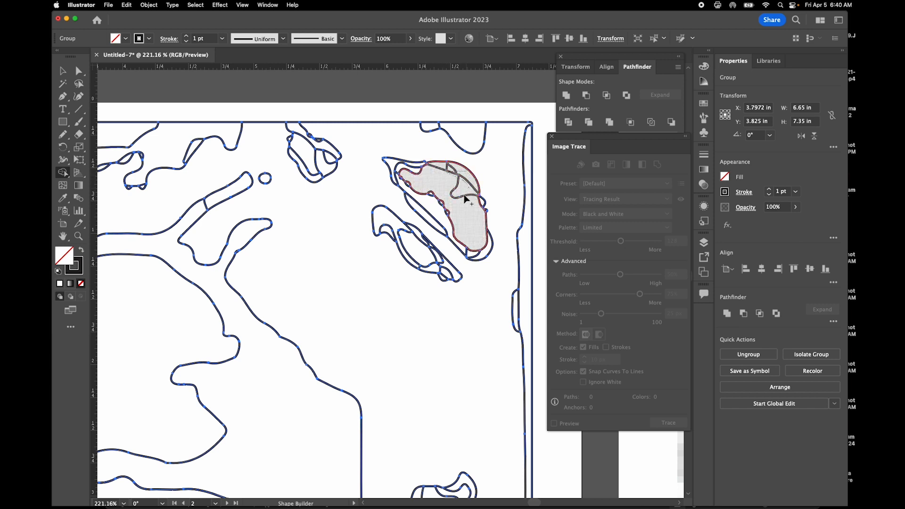
mouse_move(484, 230)
mouse_down()
mouse_move(487, 249)
mouse_move(470, 247)
mouse_move(386, 161)
mouse_up()
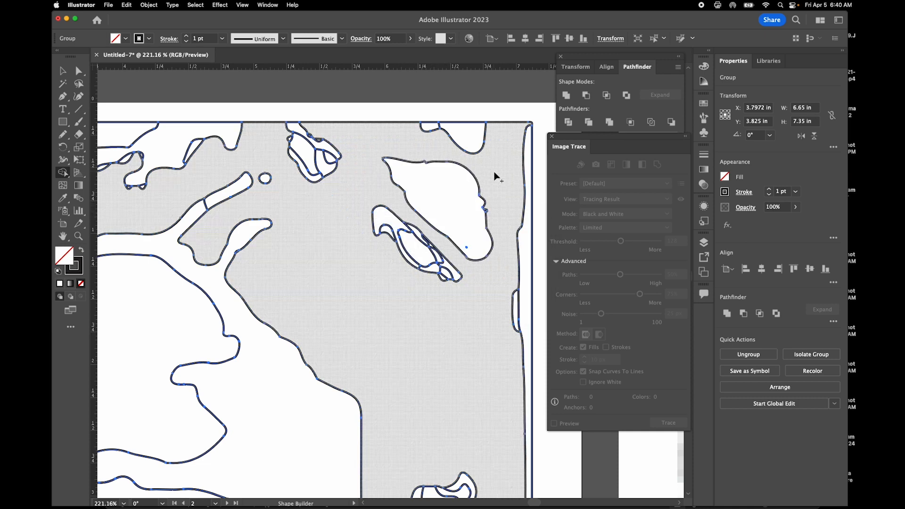
drag(432, 134, 427, 158)
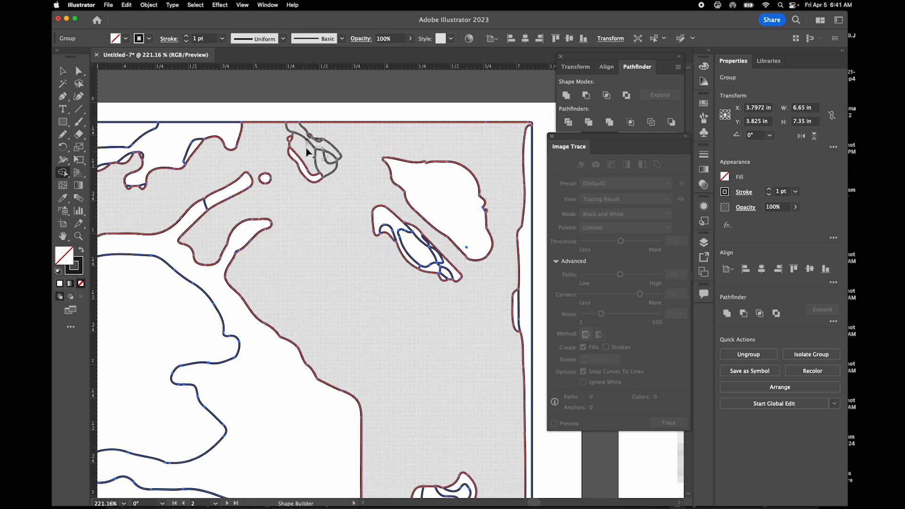
drag(308, 152, 333, 151)
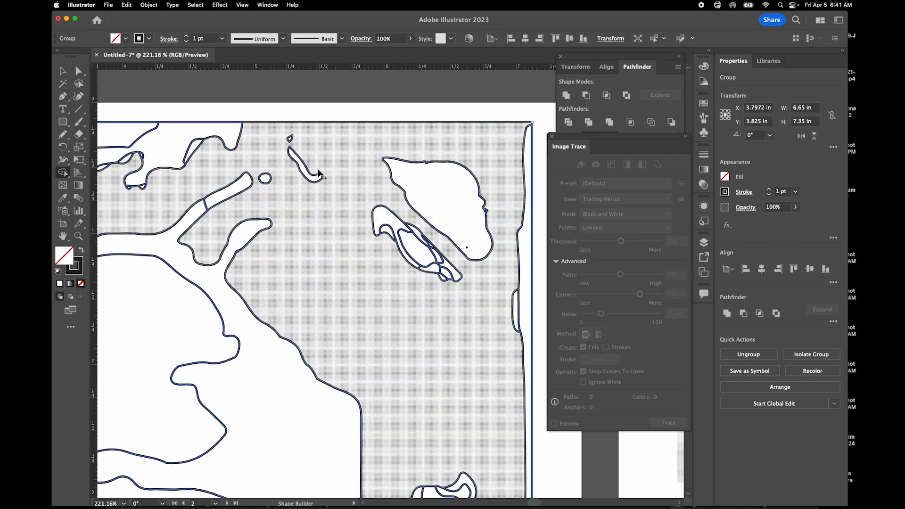
drag(230, 190, 202, 209)
Merge the small leftover slivers along the upper edge of the hair into their neighbouring regions
scroll(203, 208, left, 5)
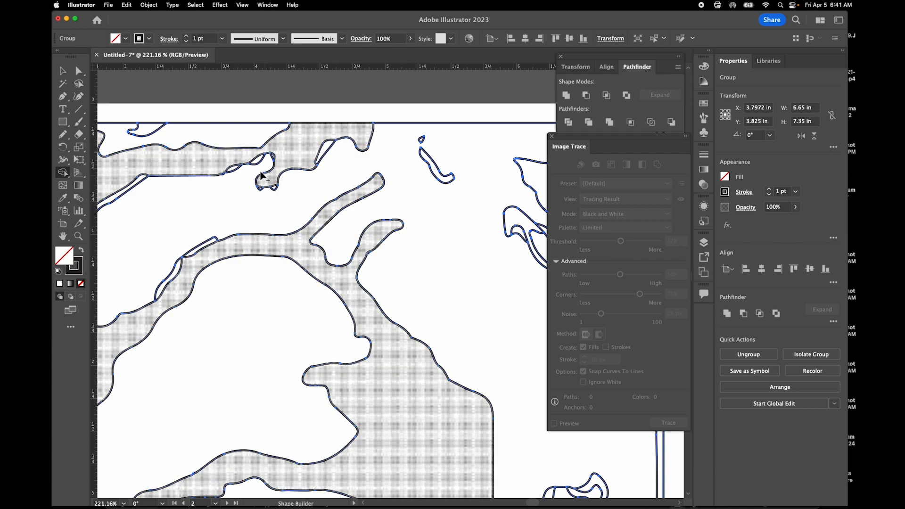
scroll(262, 179, up, 3)
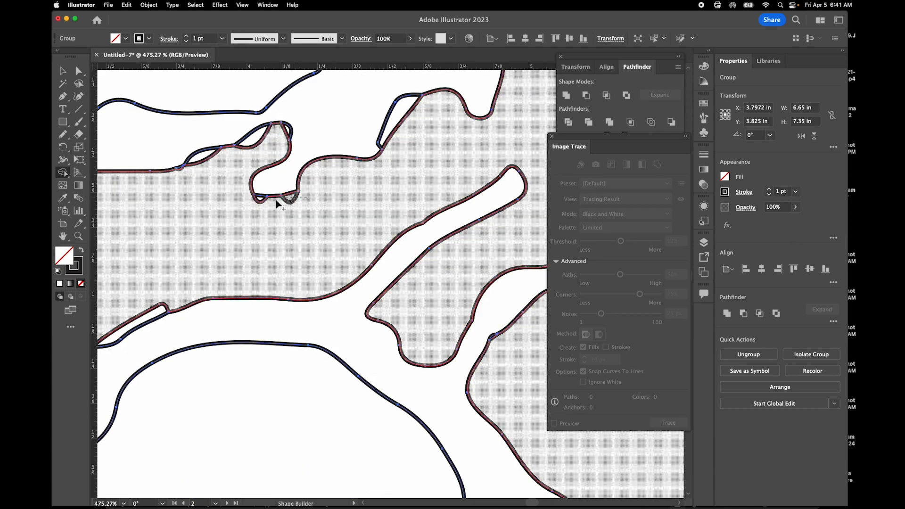
drag(254, 200, 258, 199)
mouse_move(280, 137)
mouse_down()
mouse_move(233, 159)
mouse_move(205, 154)
mouse_move(191, 173)
mouse_up()
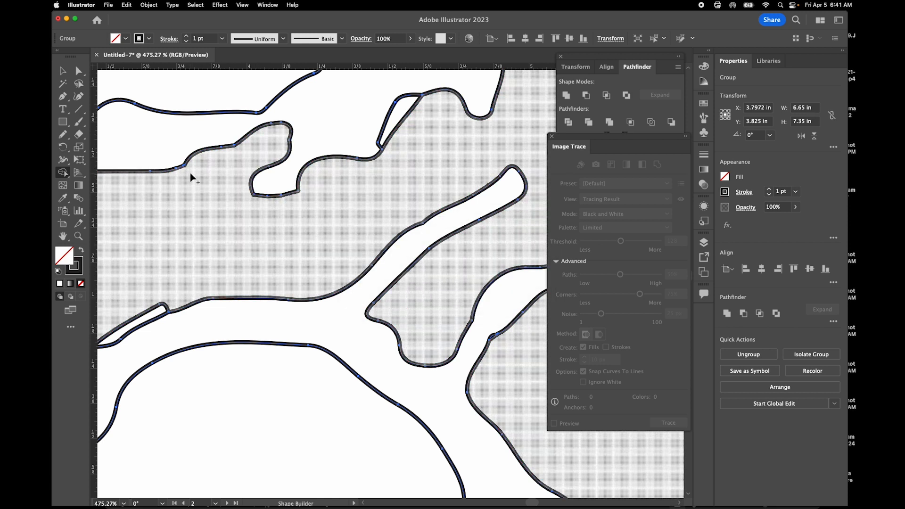
scroll(190, 173, left, 8)
drag(264, 224, 262, 224)
drag(183, 303, 182, 301)
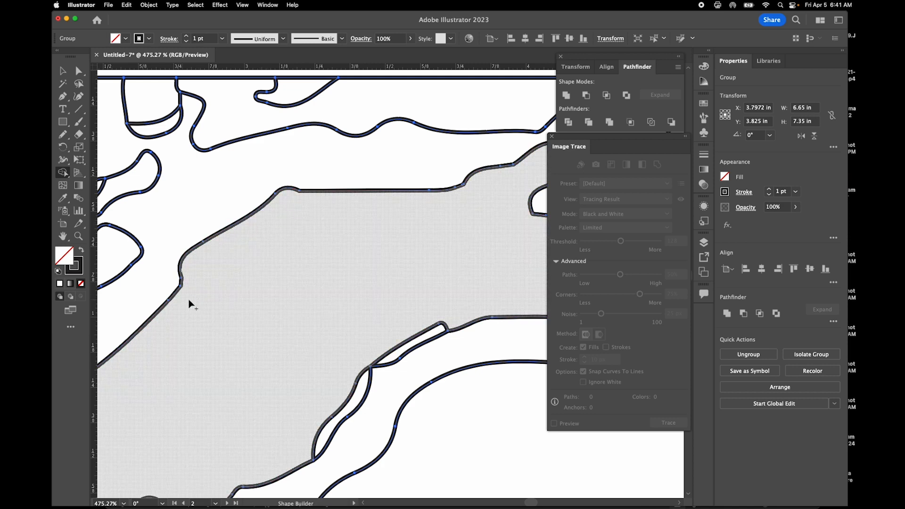
Combine the elongated fragments in the portrait's upper-left background into larger regions
scroll(210, 266, left, 5)
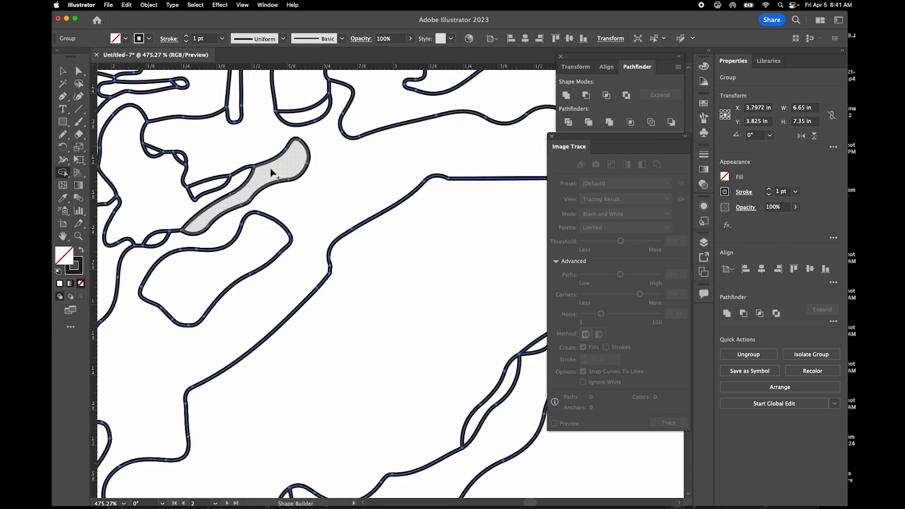
drag(273, 172, 212, 189)
mouse_move(175, 220)
mouse_down()
mouse_move(168, 206)
mouse_move(182, 161)
mouse_move(153, 154)
mouse_up()
scroll(239, 217, down, 10)
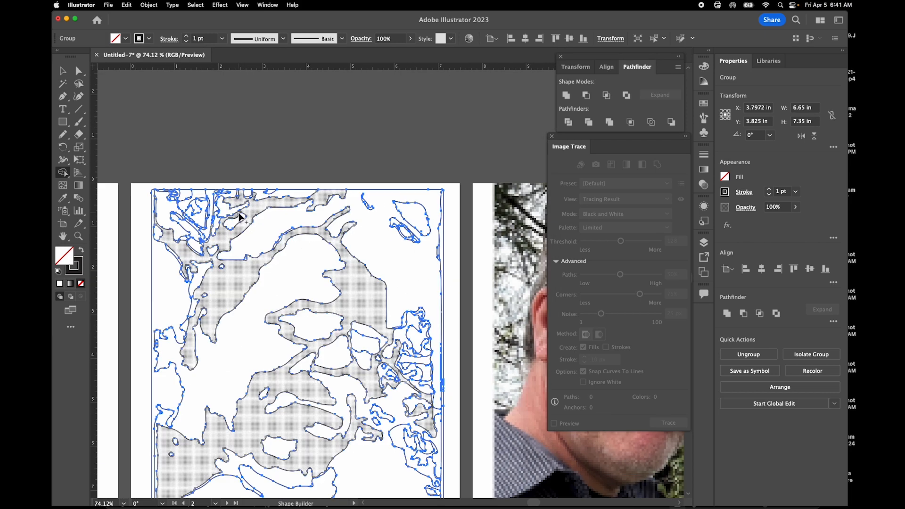
Try to redraw the irregular contour beside the mouth with the Pencil tool, bridging its upper and lower bumps
scroll(239, 216, right, 1)
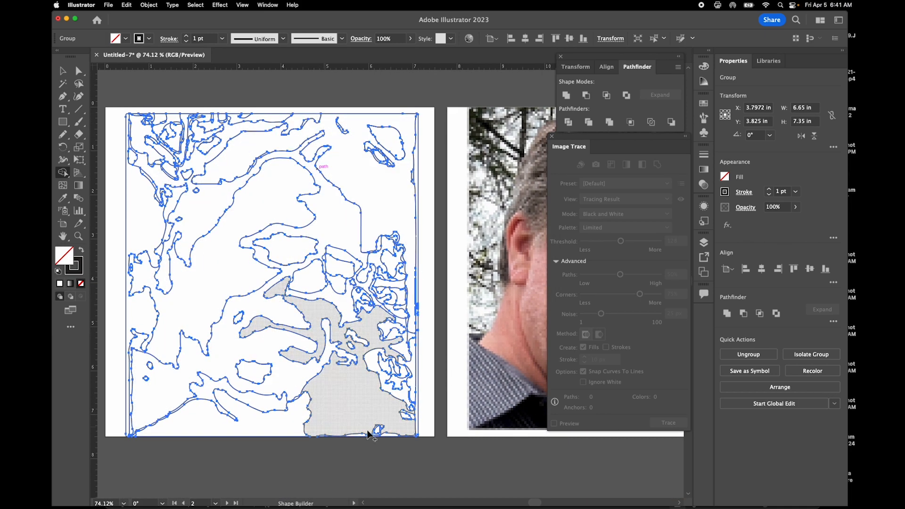
scroll(385, 269, down, 2)
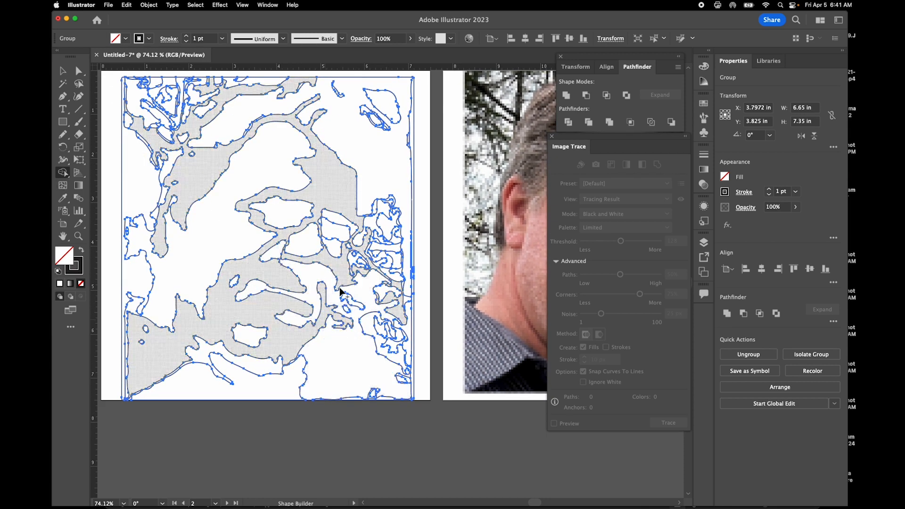
click(66, 135)
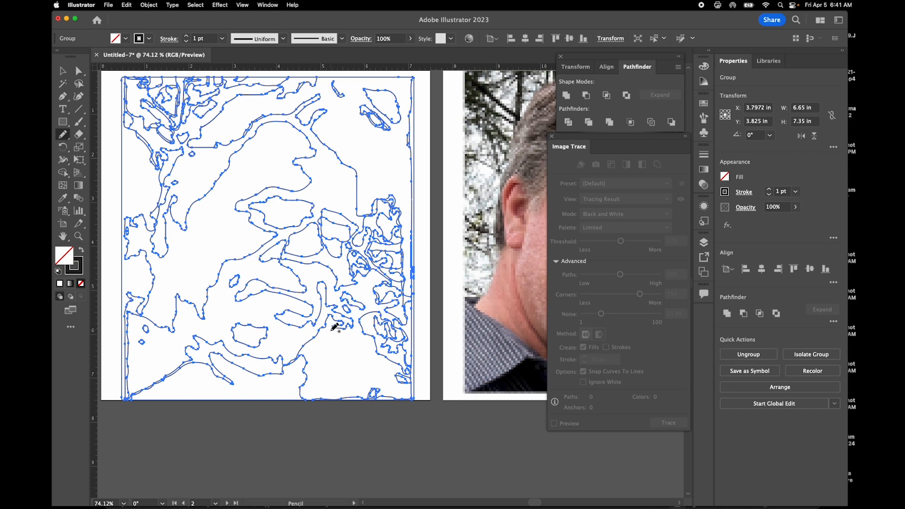
scroll(335, 328, up, 10)
scroll(342, 203, up, 2)
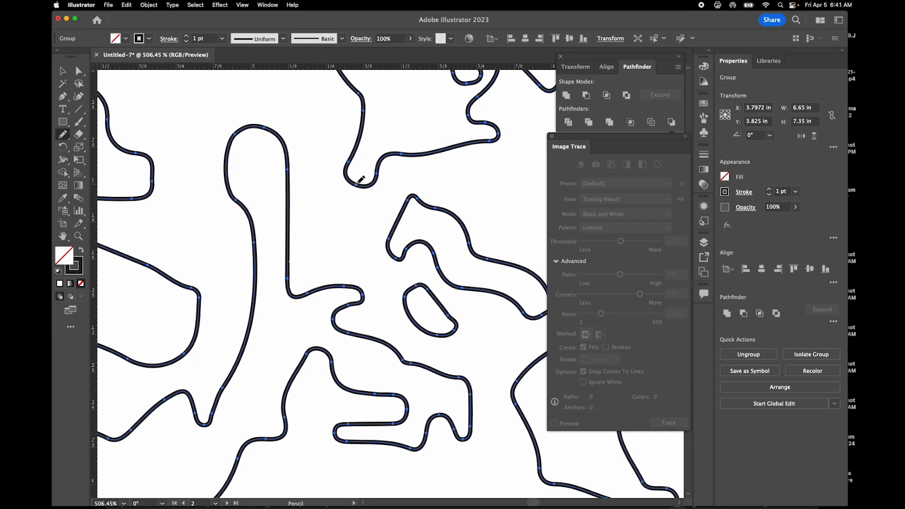
drag(357, 188, 343, 286)
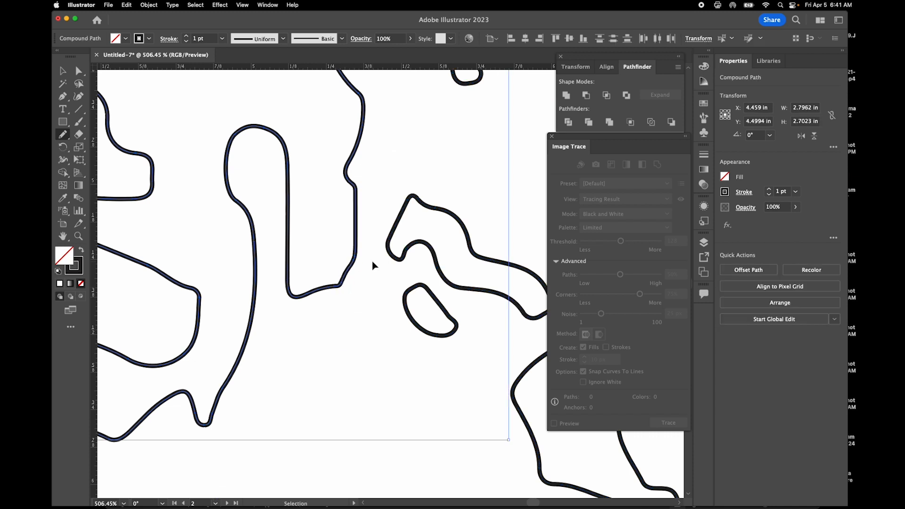
key(super+z)
key(shift+super+z)
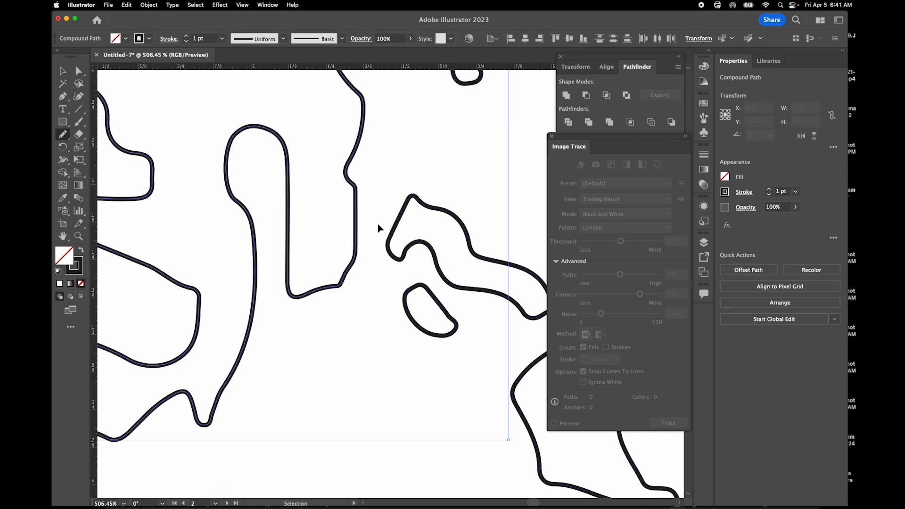
Try new freehand Pencil strokes across the gaps beside the mouth, undoing each one
drag(365, 176, 326, 311)
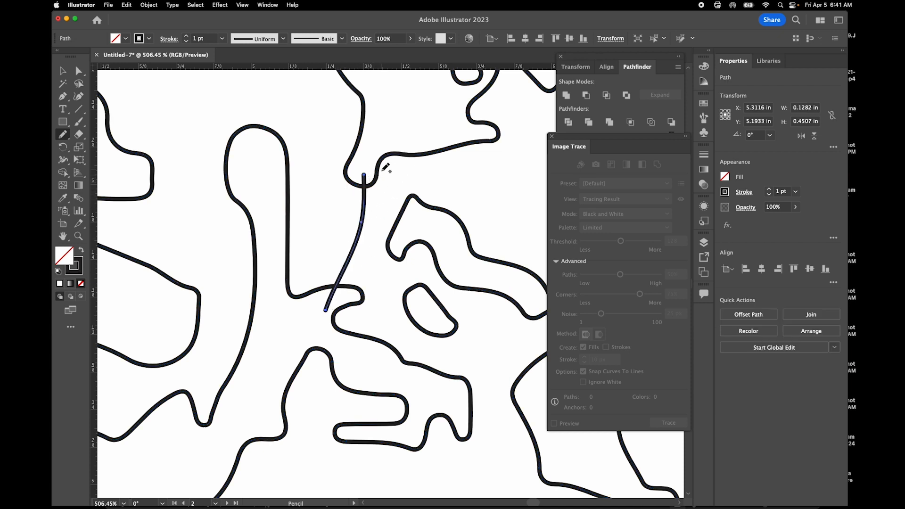
key(cmd+z)
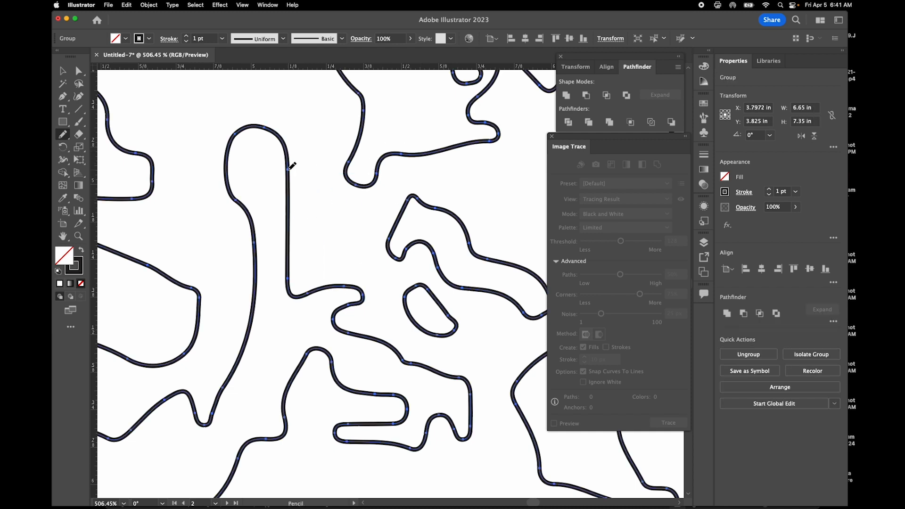
drag(288, 170, 351, 159)
key(super+z)
scroll(353, 312, down, 6)
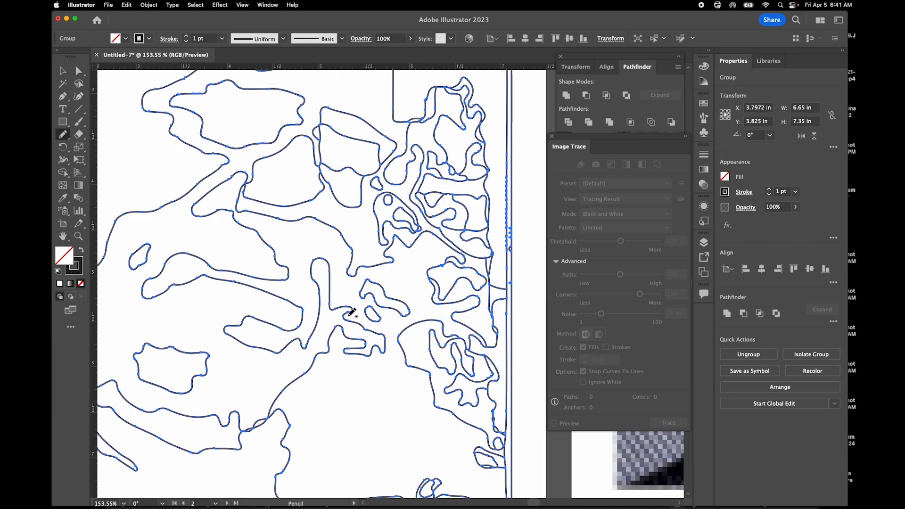
Undo the last Pencil stroke beside the mouth and deselect all of the line art
drag(347, 272, 350, 263)
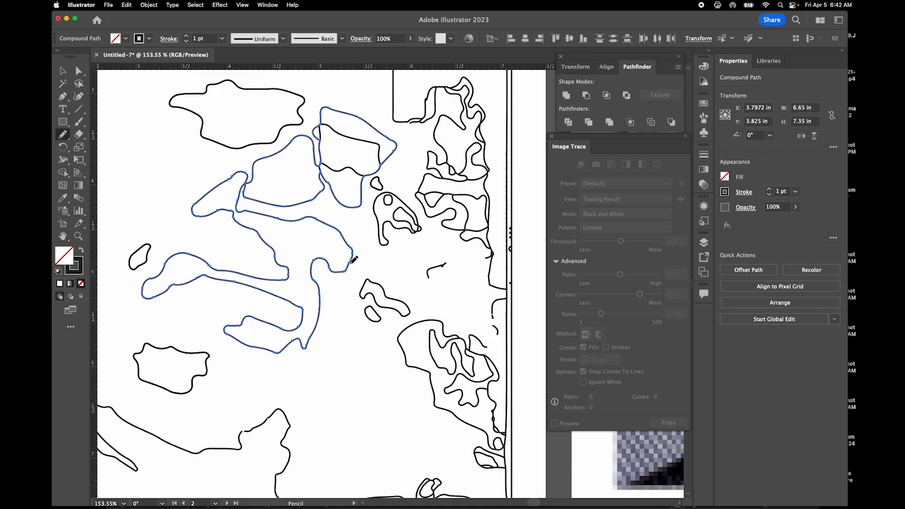
key(super+z)
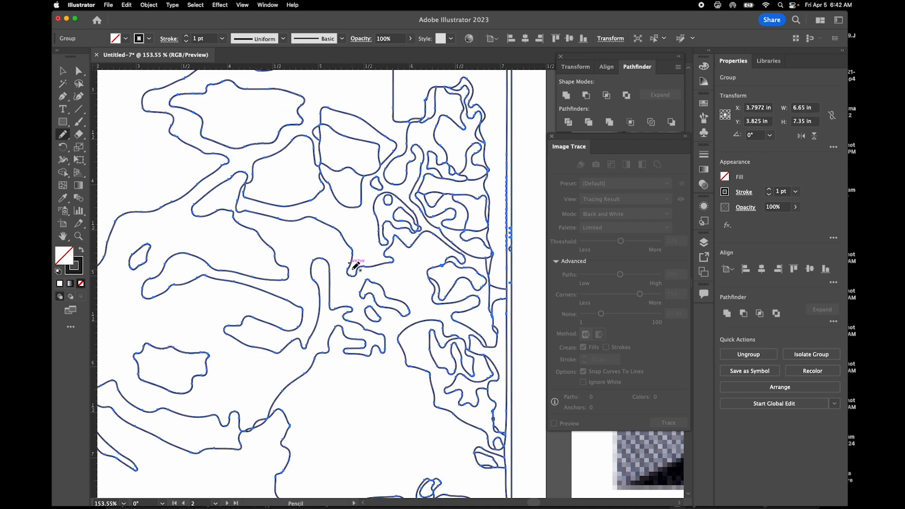
click(61, 71)
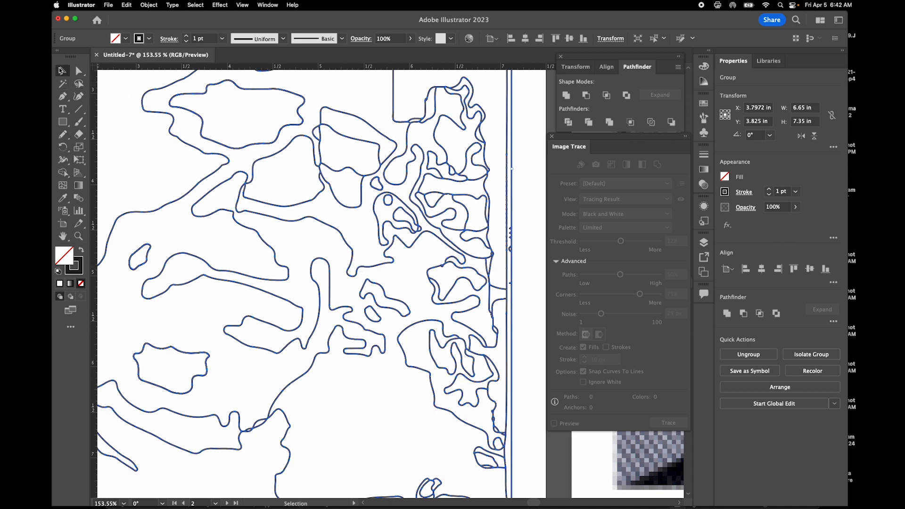
click(516, 235)
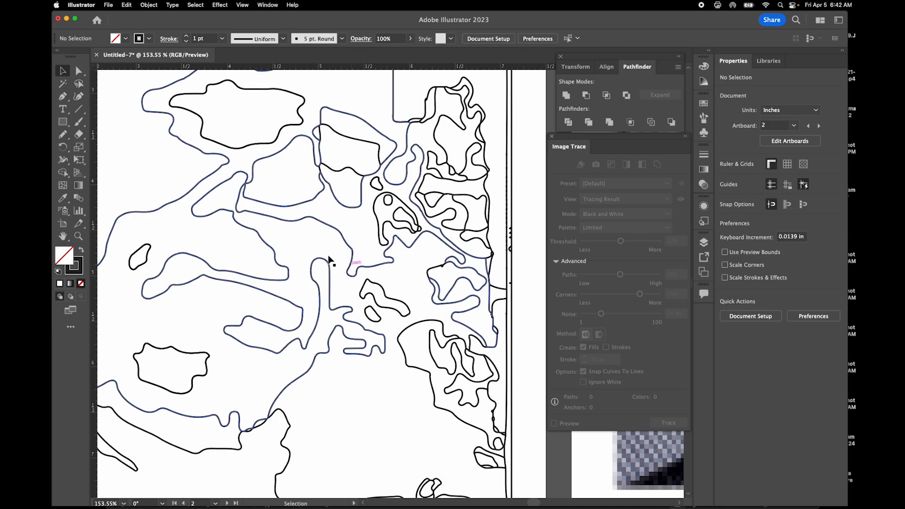
Draw a new freehand Pencil line about 0.37 in tall, bridging the gap between the upper bump and the lower contour beside the mouth
key(n)
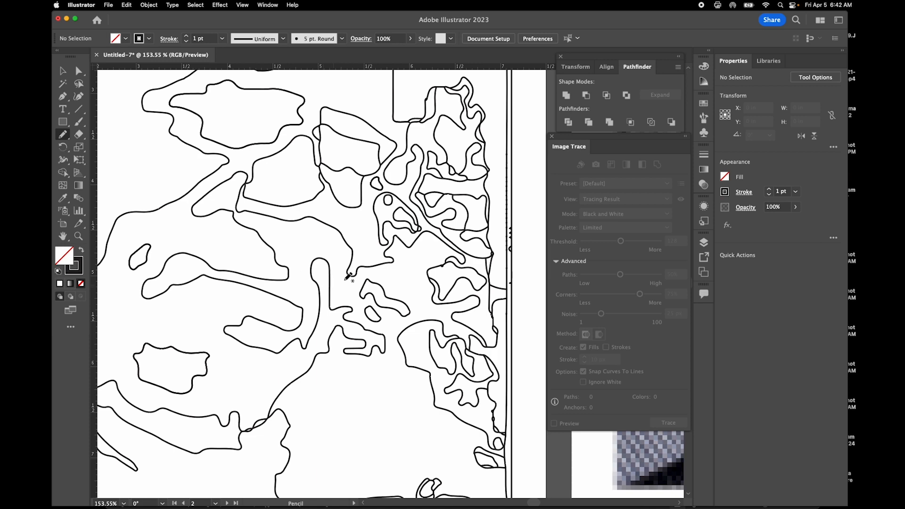
drag(352, 275, 335, 311)
scroll(358, 295, up, 5)
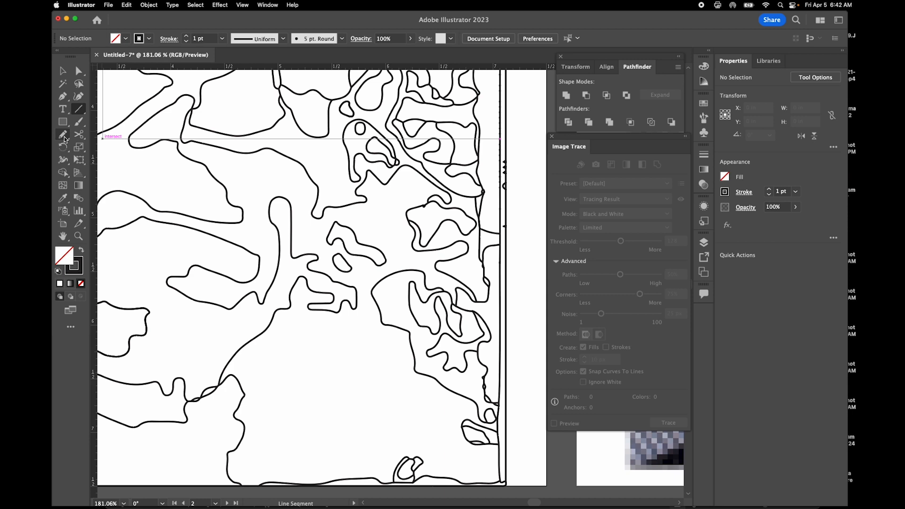
click(64, 137)
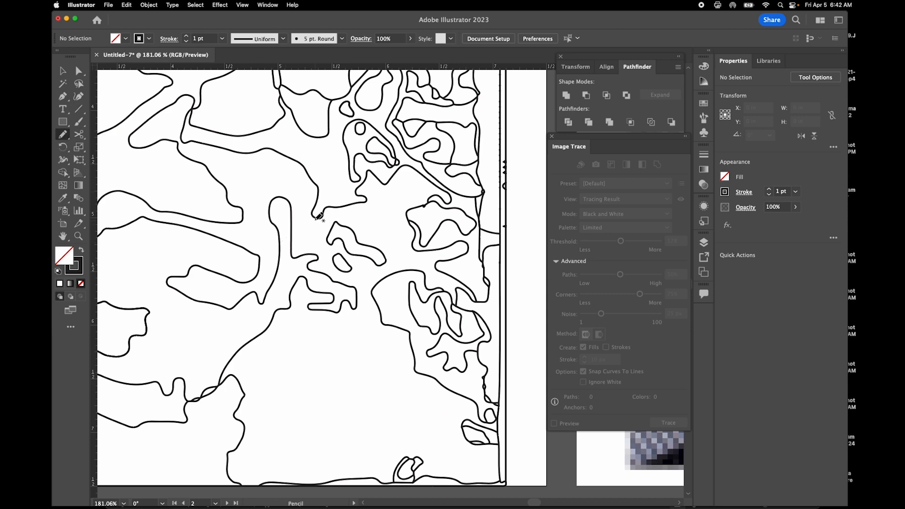
scroll(318, 218, up, 5)
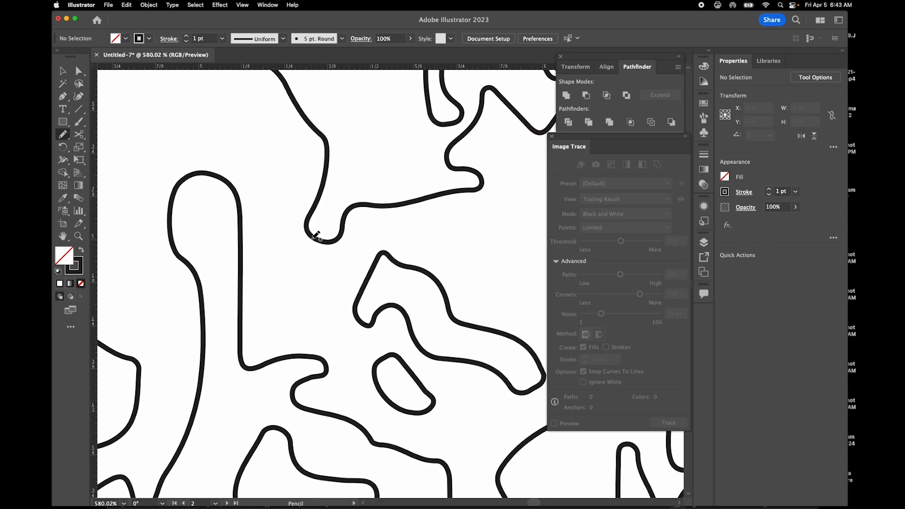
mouse_move(312, 237)
mouse_down()
mouse_move(297, 307)
mouse_move(265, 366)
mouse_up()
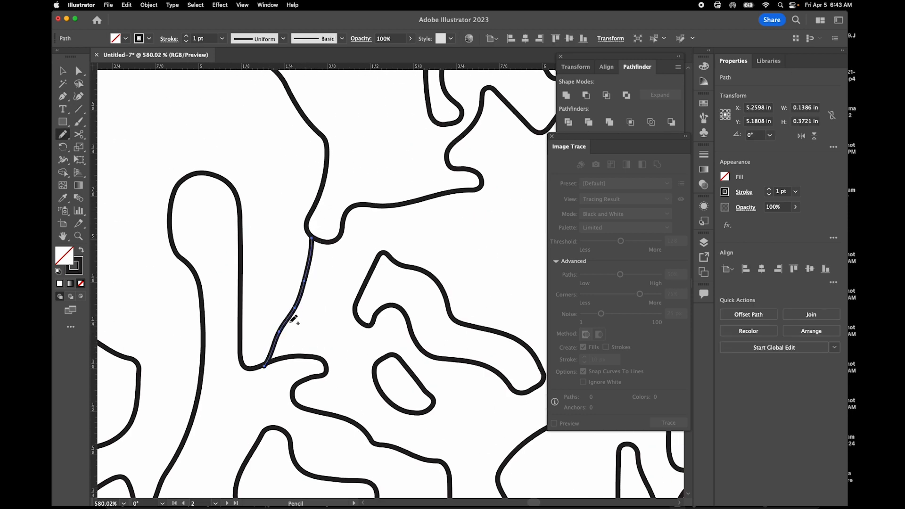
Adjust the upper and lower end anchors of the new bridging line so they meet the adjoining contours
scroll(293, 318, up, 8)
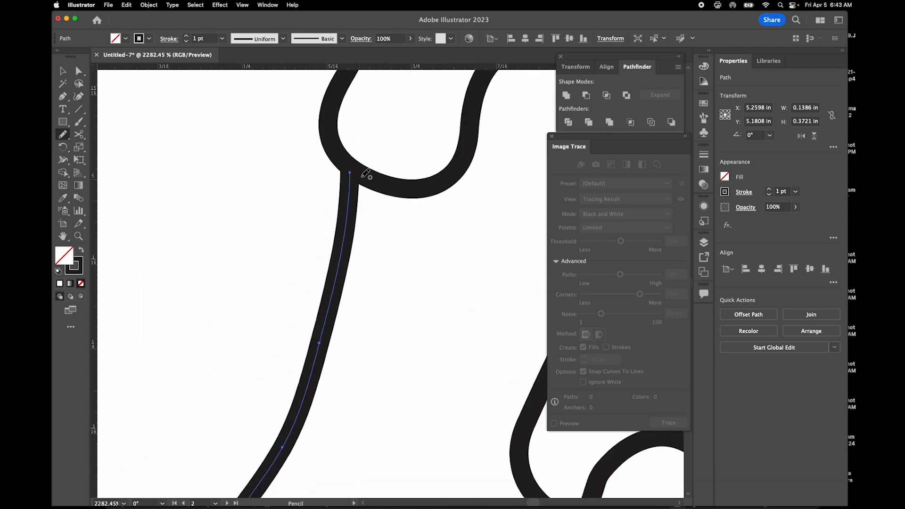
key(super+a)
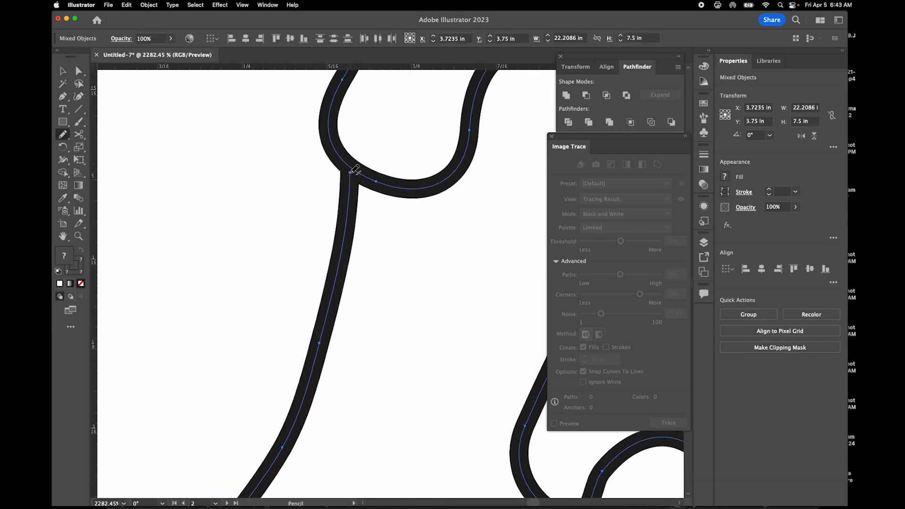
key(v)
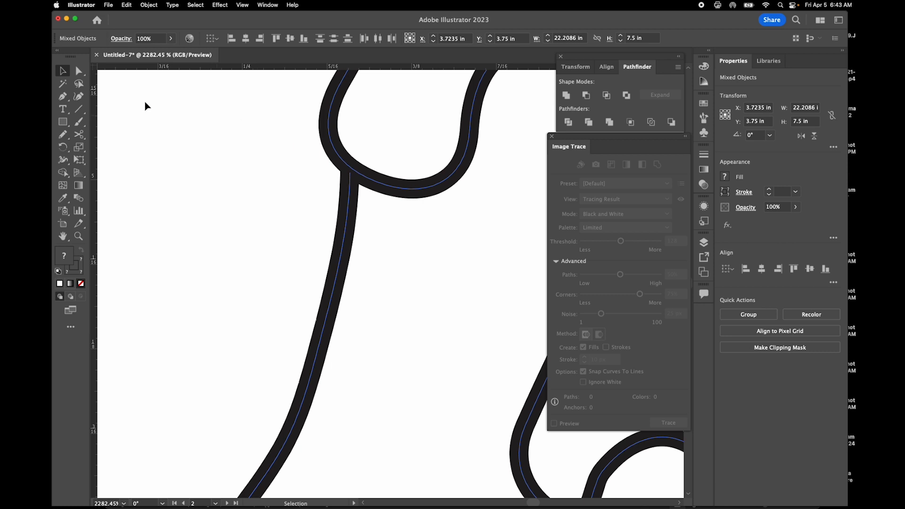
click(79, 71)
mouse_move(350, 172)
mouse_down()
mouse_move(367, 171)
mouse_move(352, 175)
mouse_move(366, 181)
mouse_up()
key(super+z)
key(super+shift+a)
scroll(366, 228, down, 15)
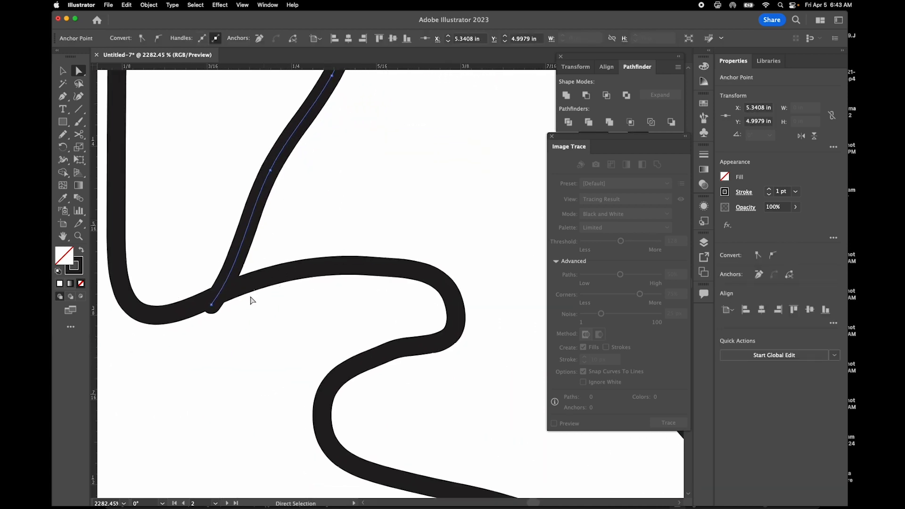
click(209, 309)
mouse_move(212, 305)
mouse_down()
mouse_move(221, 288)
mouse_move(219, 300)
mouse_up()
Select the color portrait photo on the third artboard
scroll(219, 299, down, 10)
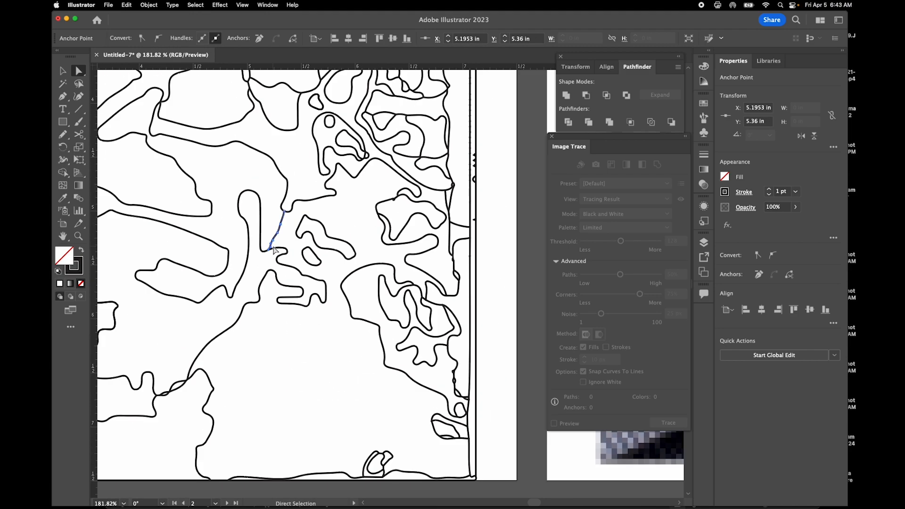
scroll(274, 249, left, 6)
scroll(275, 250, down, 2)
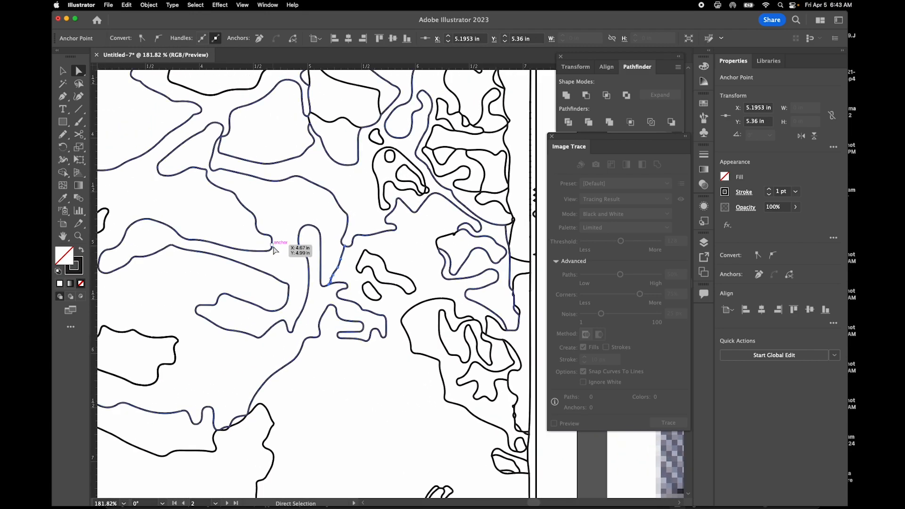
scroll(275, 250, down, 2)
scroll(275, 250, up, 6)
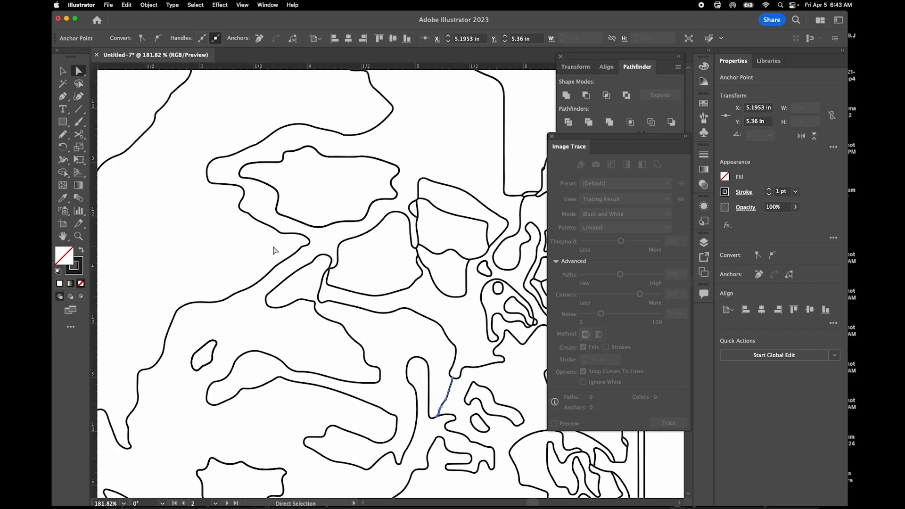
scroll(274, 251, down, 3)
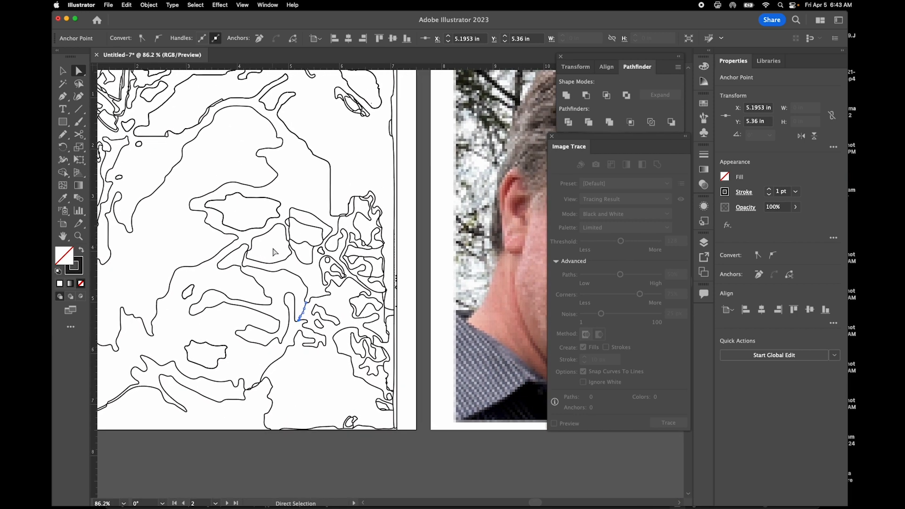
scroll(274, 252, right, 10)
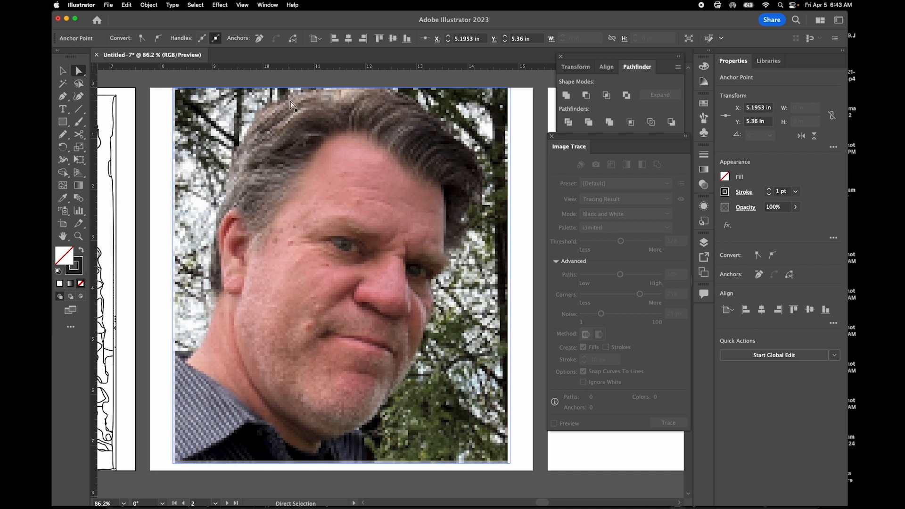
click(63, 71)
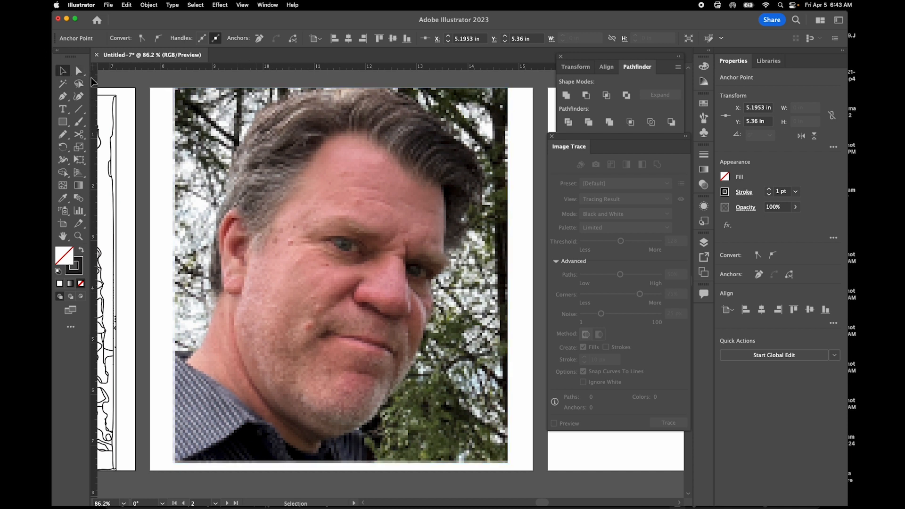
click(290, 182)
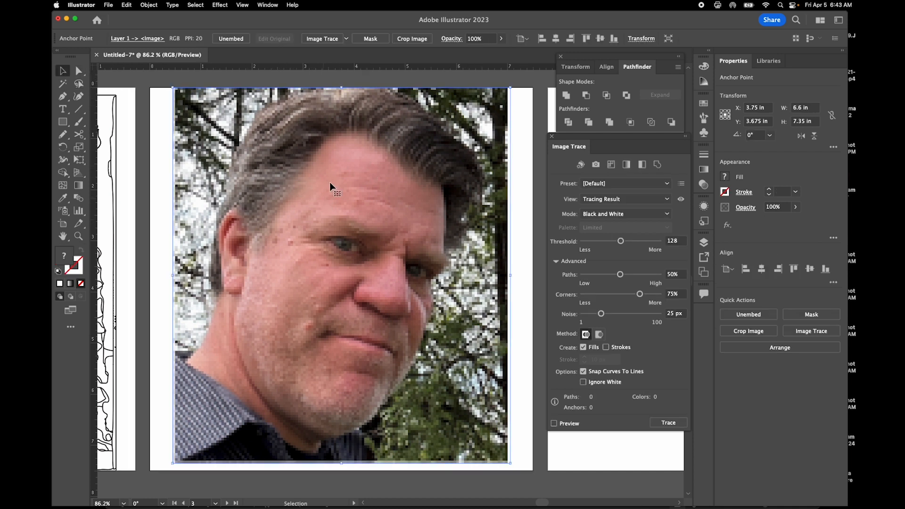
Apply a Gaussian Blur with a 10-pixel radius to the portrait photo
click(221, 5)
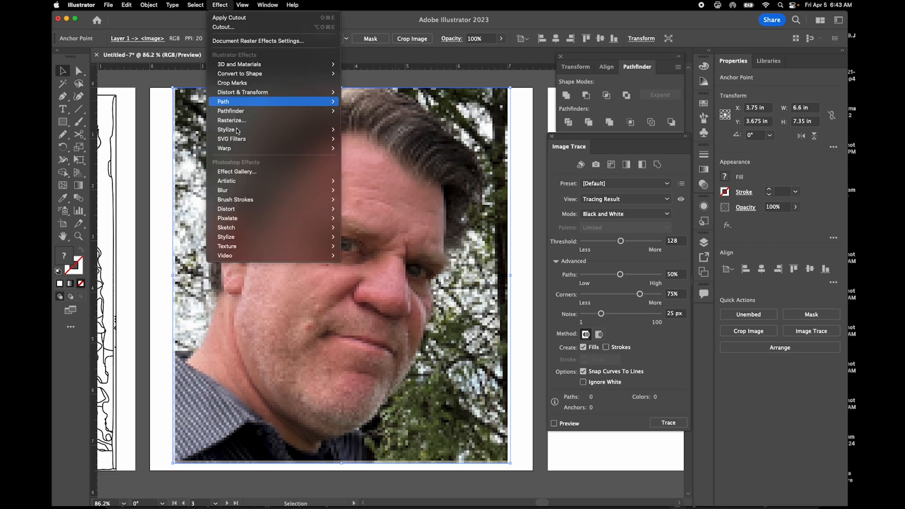
mouse_move(248, 189)
click(364, 190)
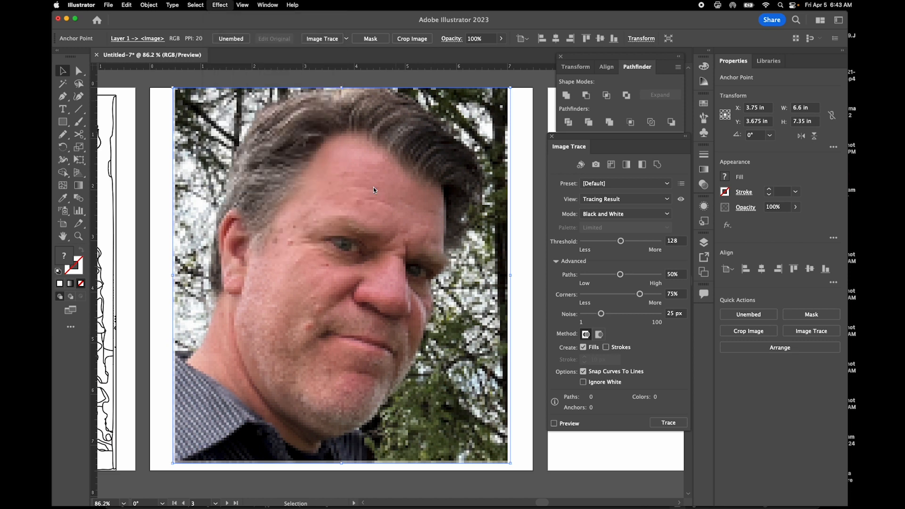
drag(432, 257, 431, 252)
click(485, 251)
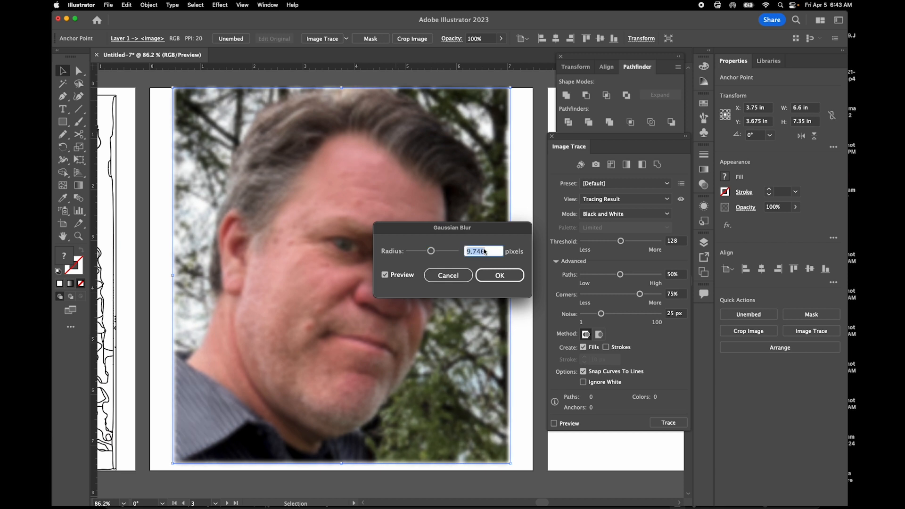
text(10)
click(520, 279)
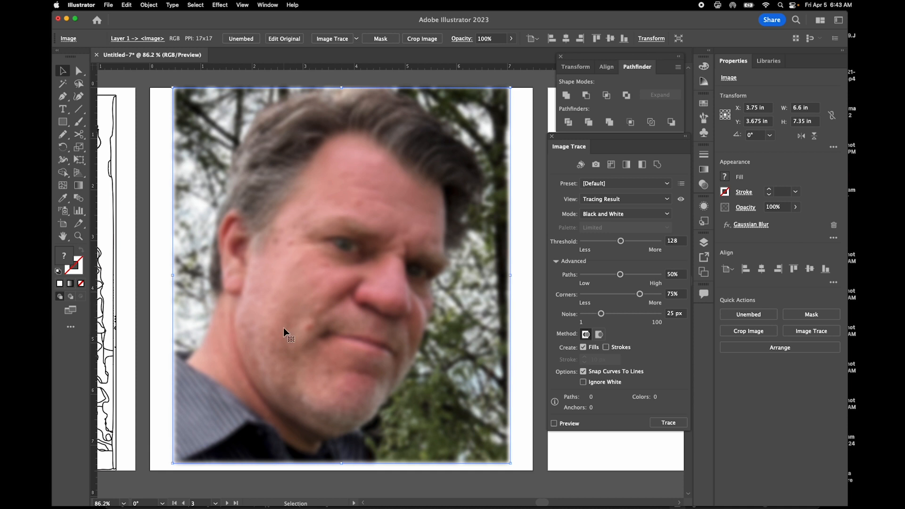
Open the Cutout effect for the blurred photo and try different Number of Levels values, settling on 5
scroll(283, 327, up, 2)
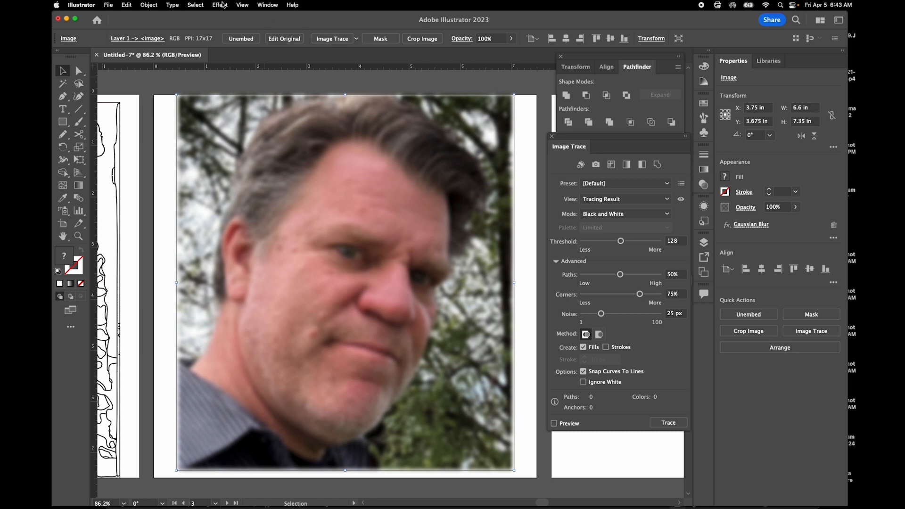
click(221, 5)
click(253, 174)
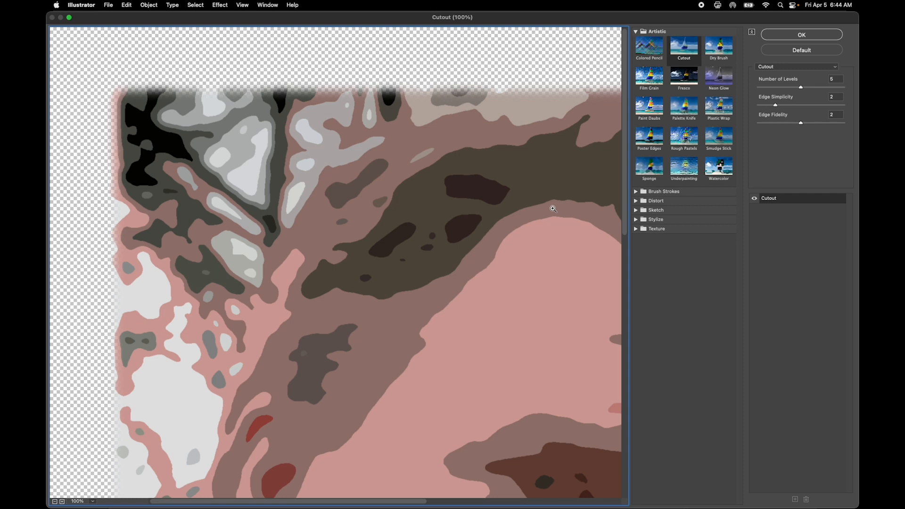
key(super+0)
click(805, 89)
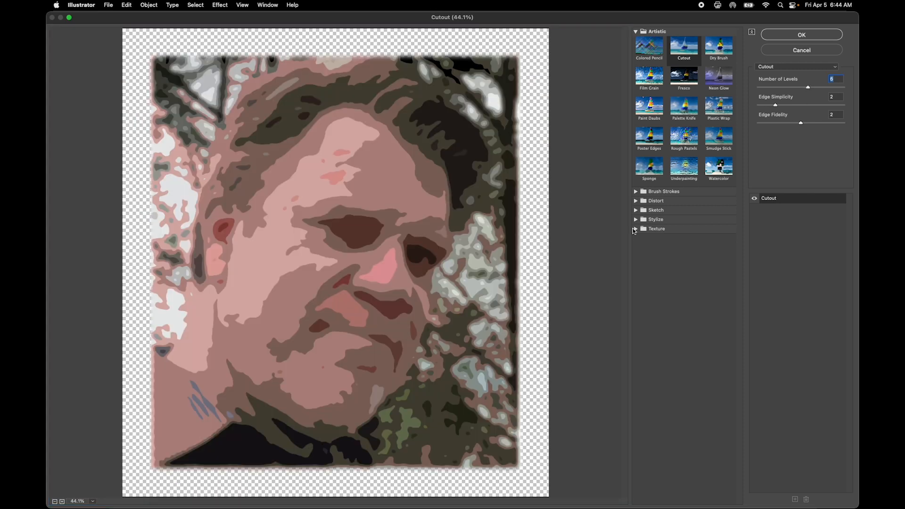
click(776, 87)
click(786, 88)
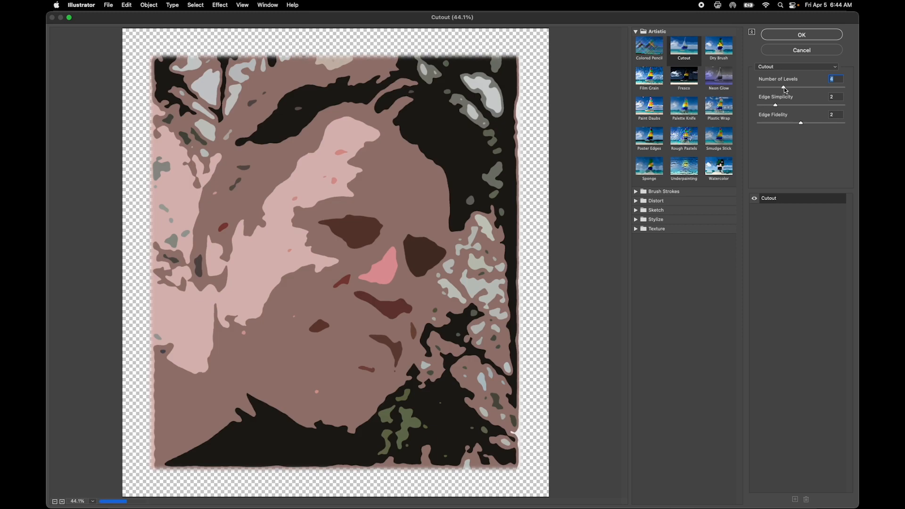
drag(792, 89, 797, 90)
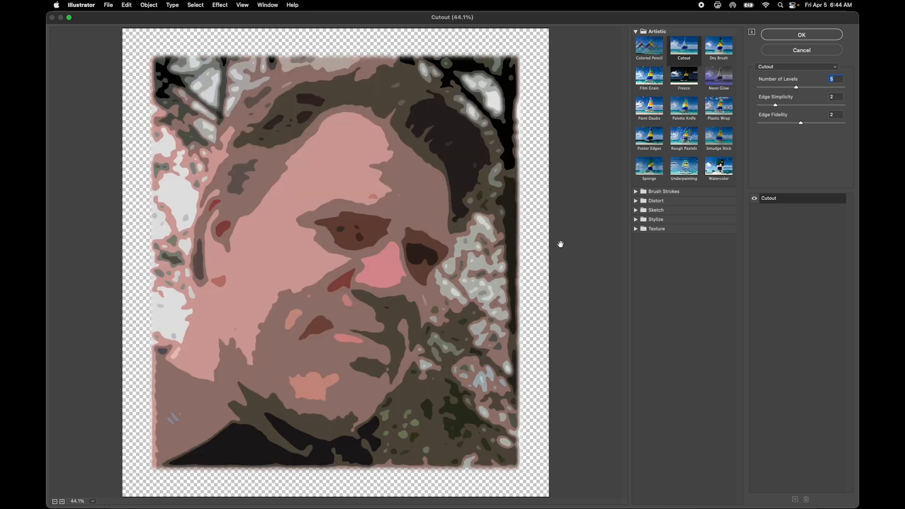
Set the Cutout's Edge Simplicity to 7 and apply the effect
drag(782, 107, 807, 106)
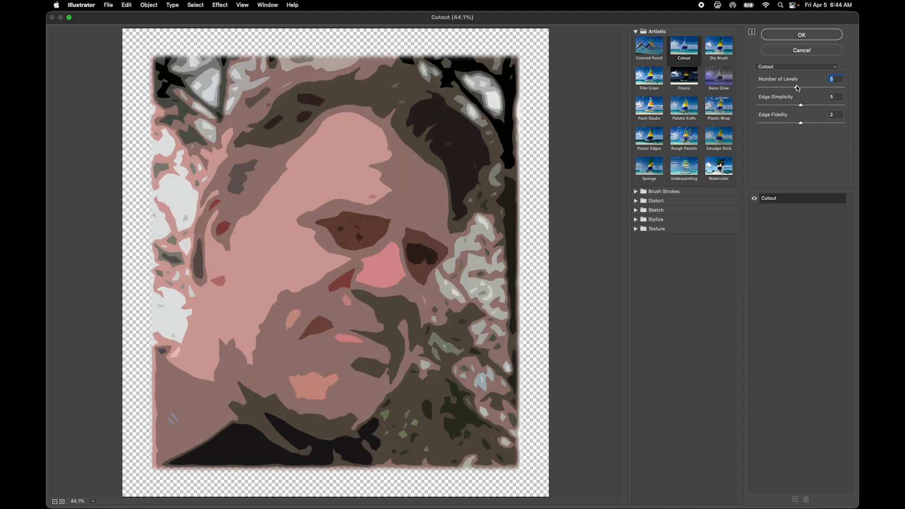
mouse_move(808, 106)
mouse_down()
mouse_move(825, 105)
mouse_move(818, 108)
mouse_up()
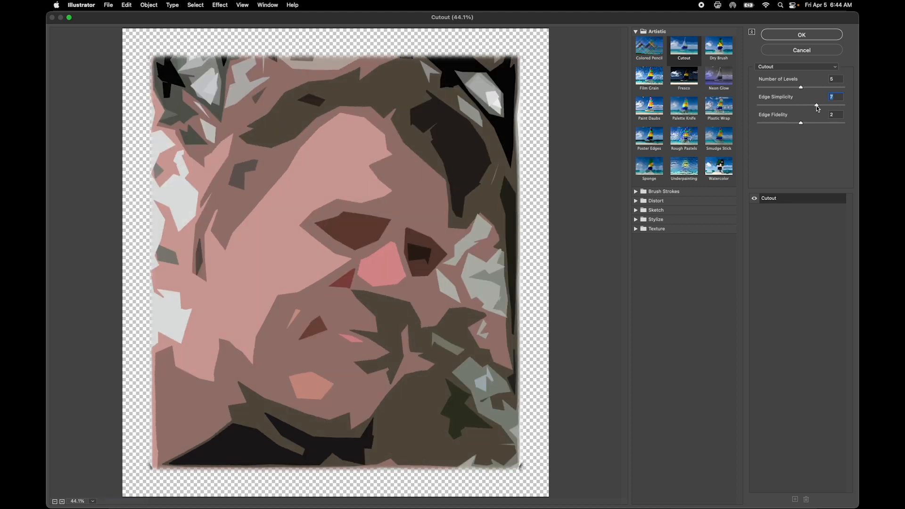
click(830, 36)
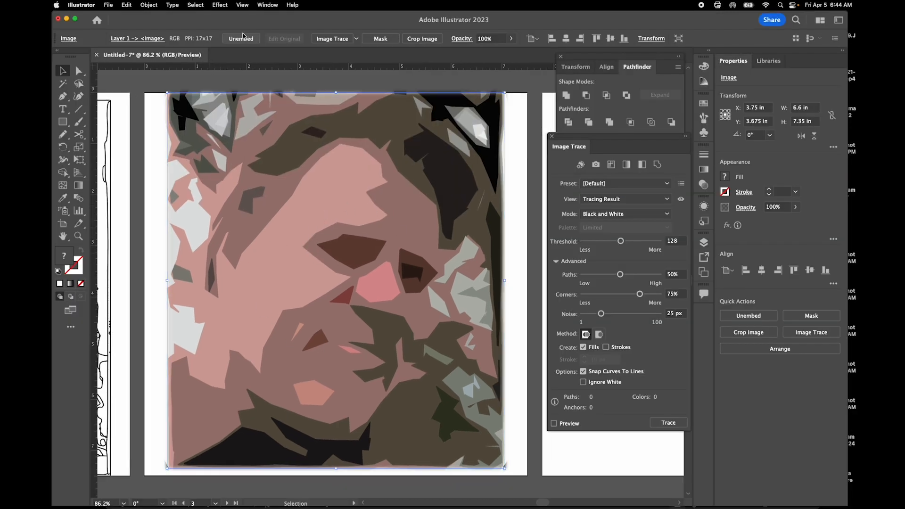
Rasterize the Cutout portrait in RGB at 20 ppi with a white background
click(149, 5)
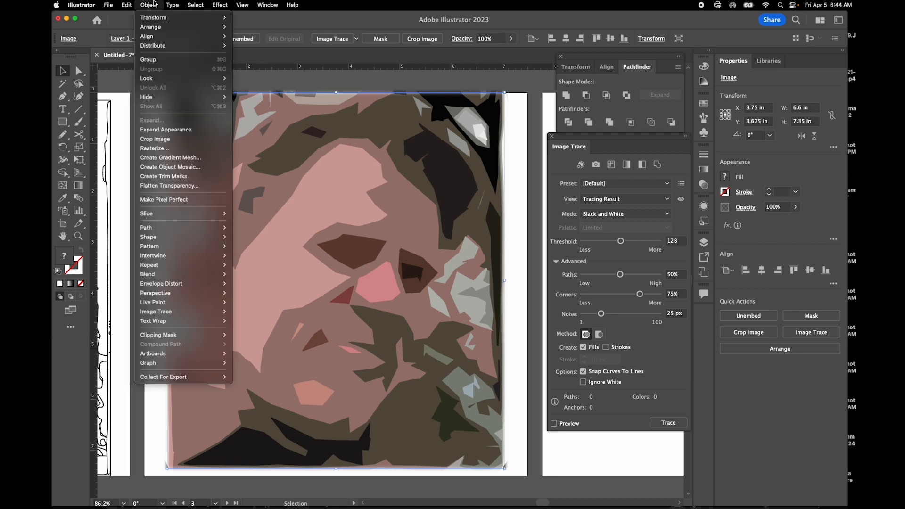
click(159, 149)
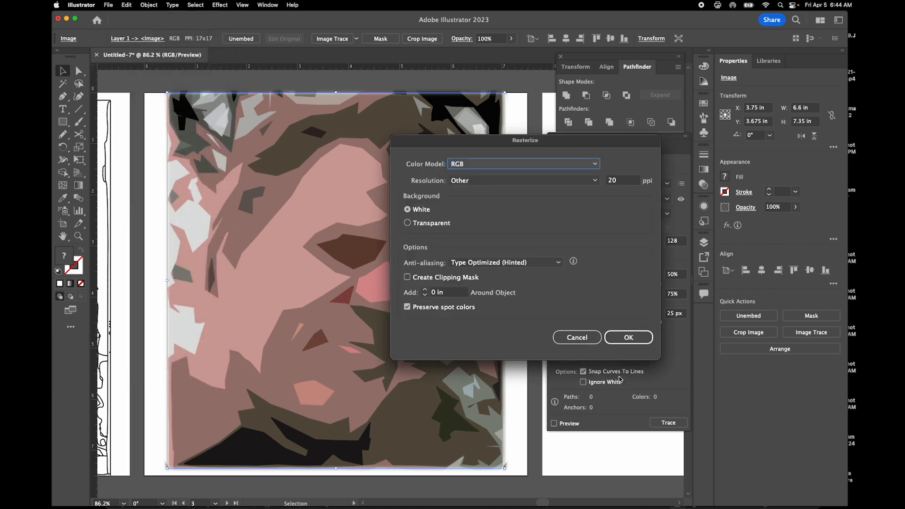
click(629, 337)
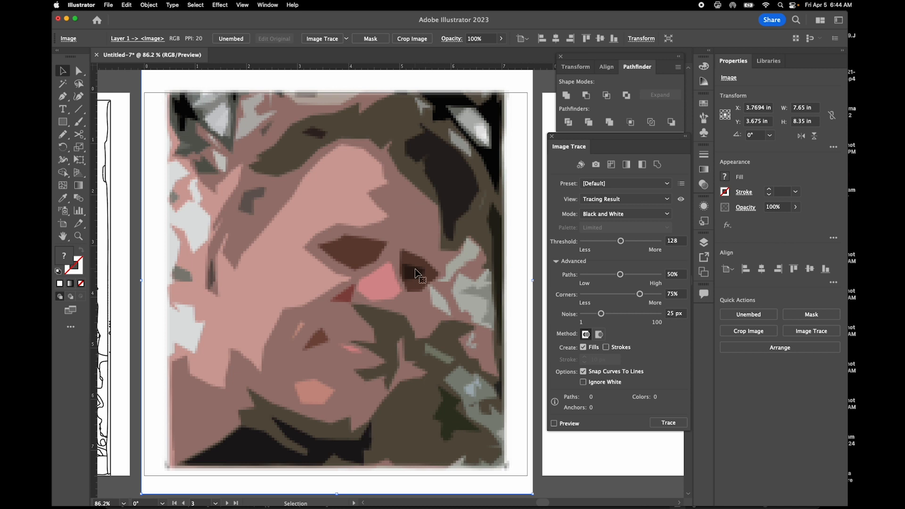
Undo the 20 ppi rasterization and rasterize the Cutout portrait again in RGB at Screen (72 ppi) with a white background
key(super+z)
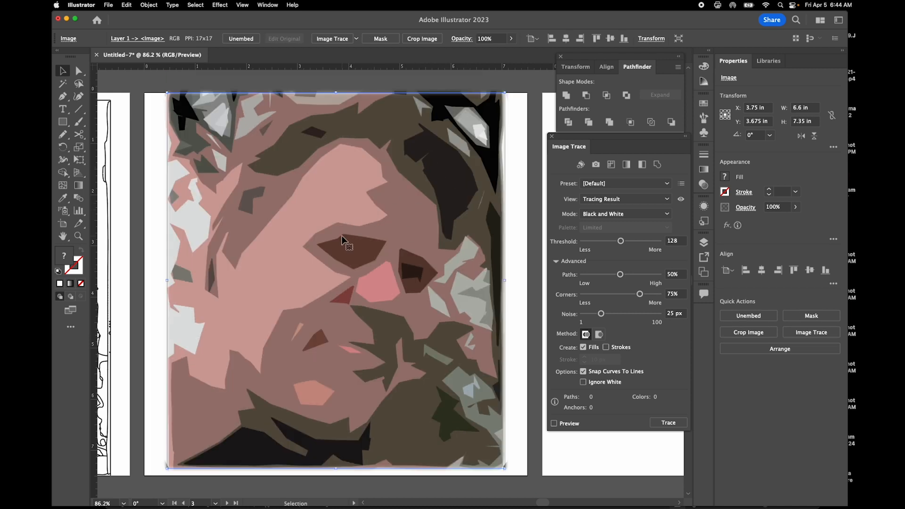
click(149, 4)
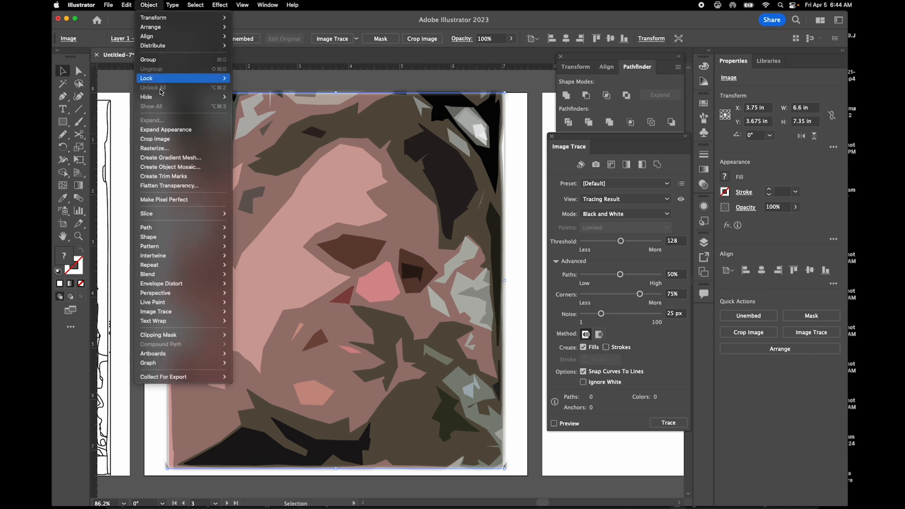
click(154, 149)
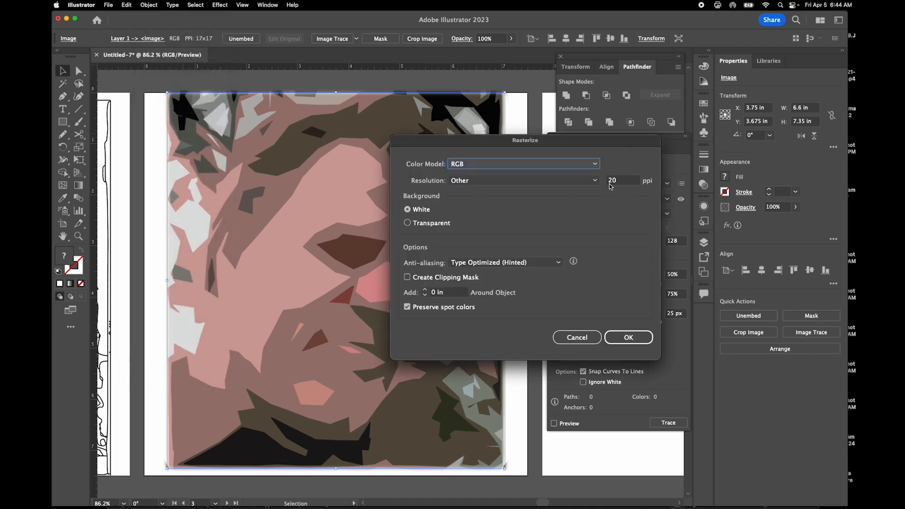
click(540, 182)
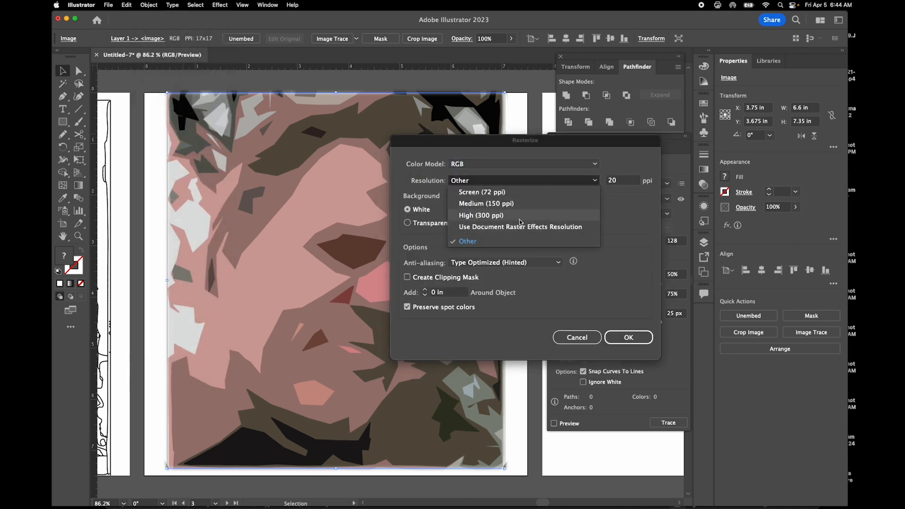
click(517, 193)
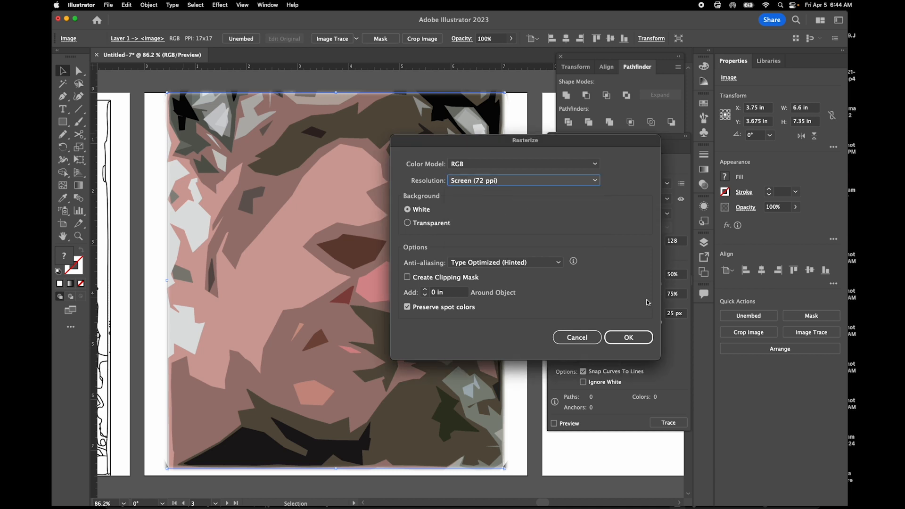
click(629, 338)
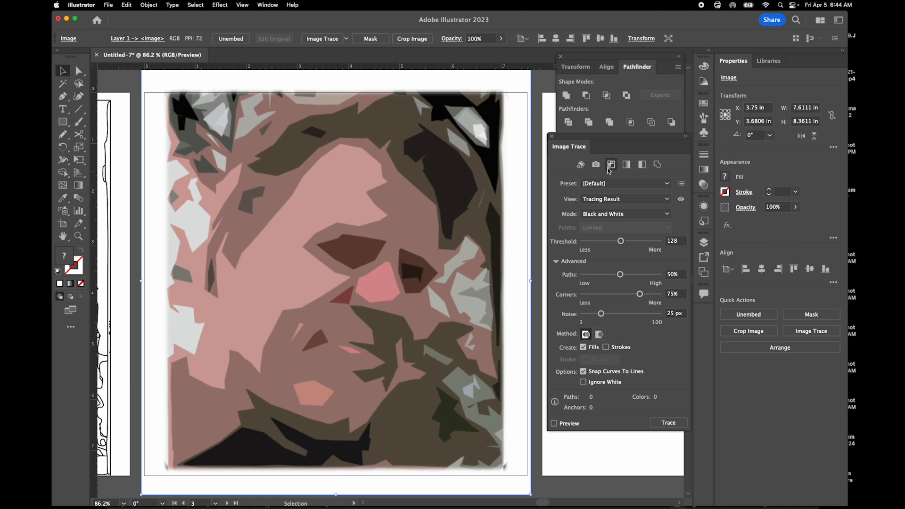
Preview an image trace of the rasterized portrait, trying the 3 Colors preset before choosing 6 Colors
click(554, 424)
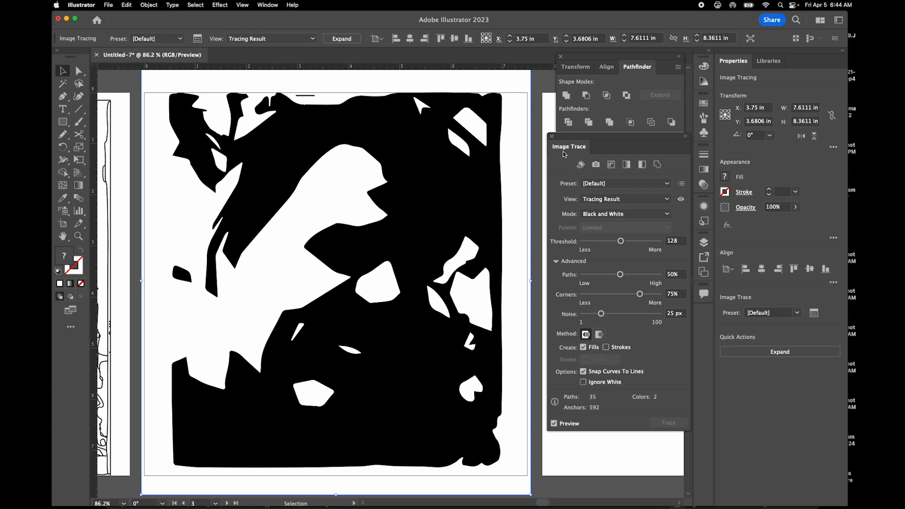
click(611, 187)
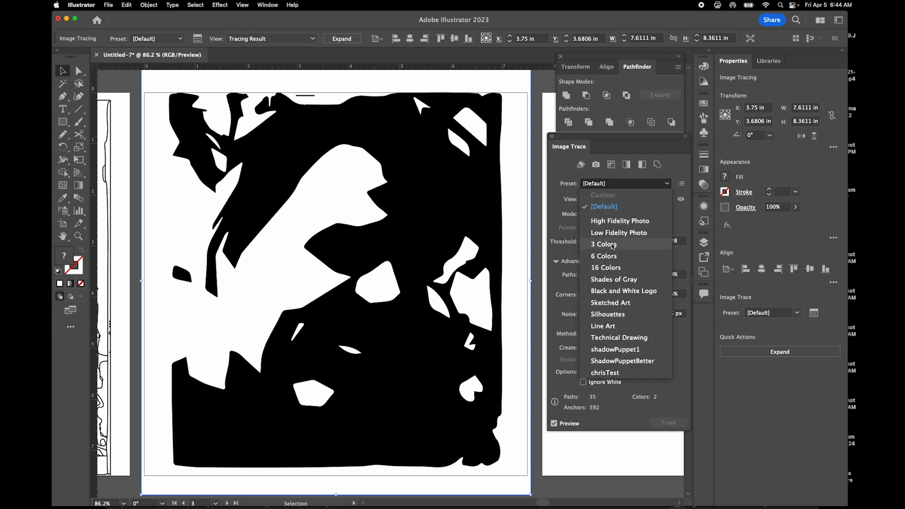
click(613, 246)
click(622, 185)
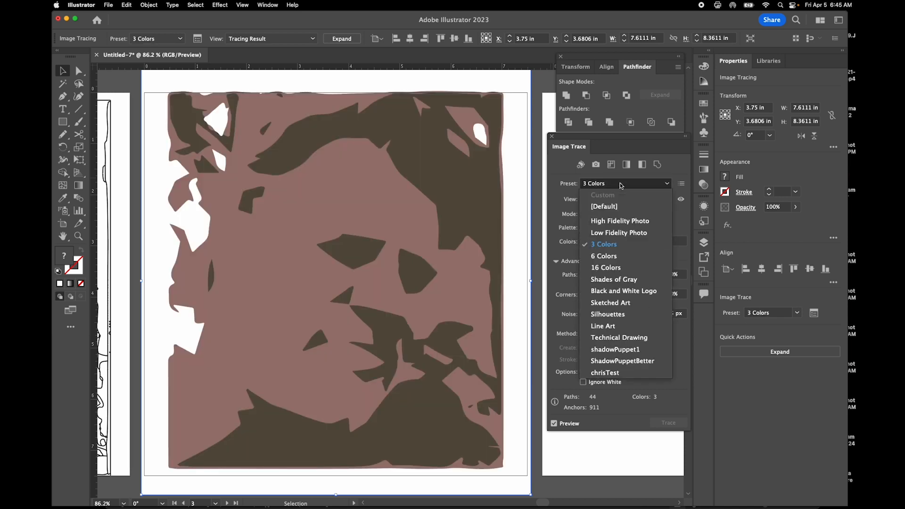
click(617, 257)
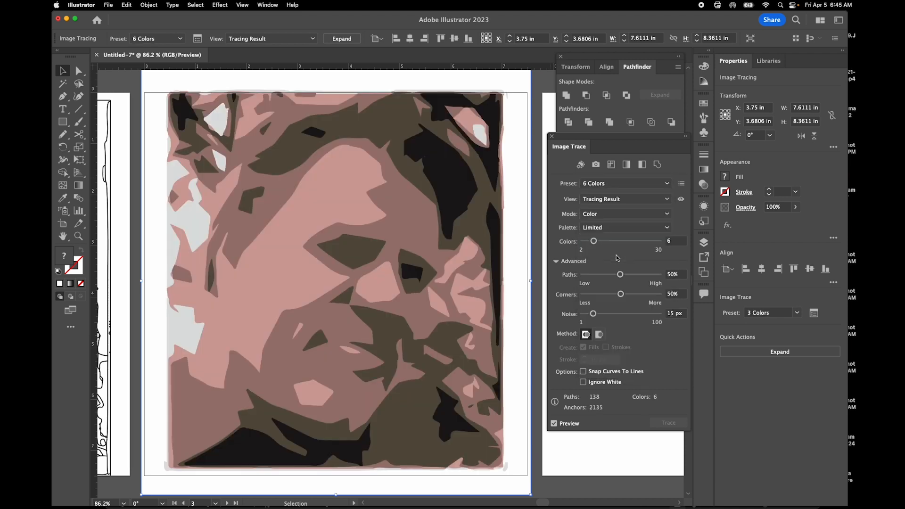
Set the trace to 7 colors, 38% paths, 20% corners and the overlapping method, and expand it
drag(594, 241, 597, 242)
mouse_move(620, 275)
mouse_down()
mouse_move(597, 279)
mouse_move(613, 277)
mouse_move(598, 294)
mouse_up()
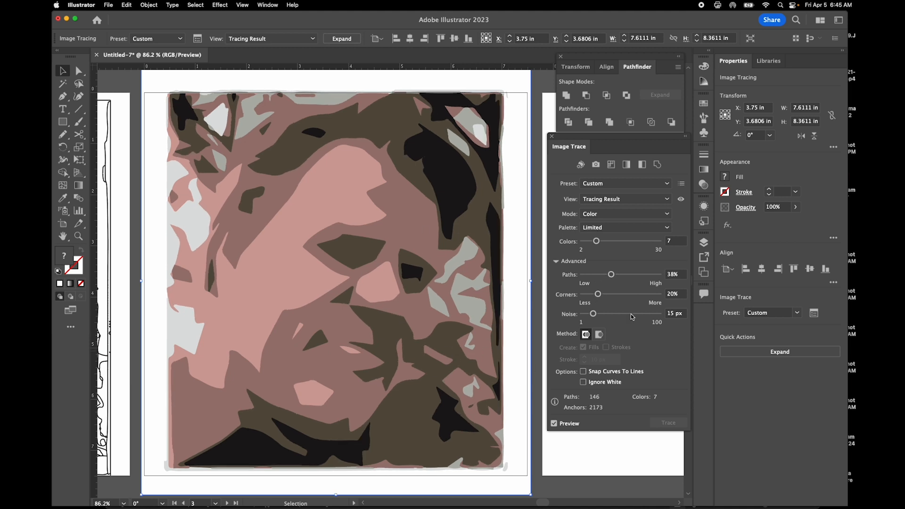
click(602, 337)
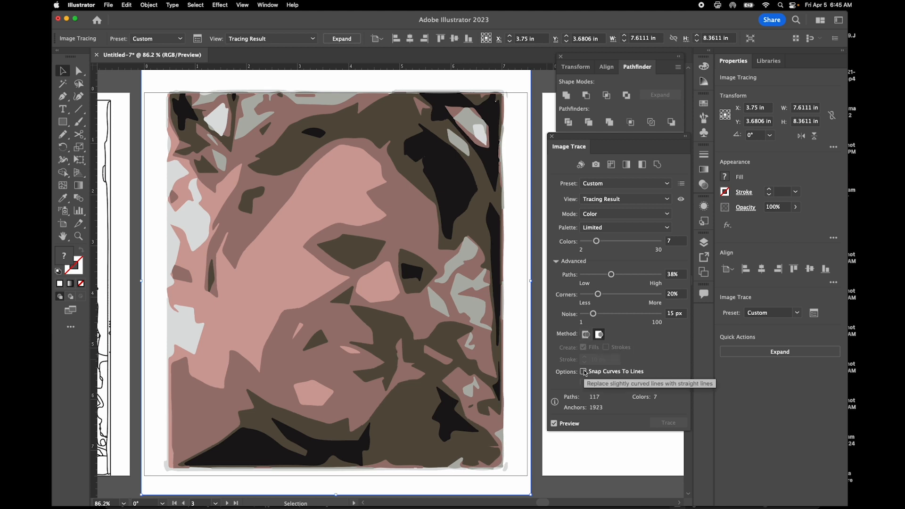
click(342, 38)
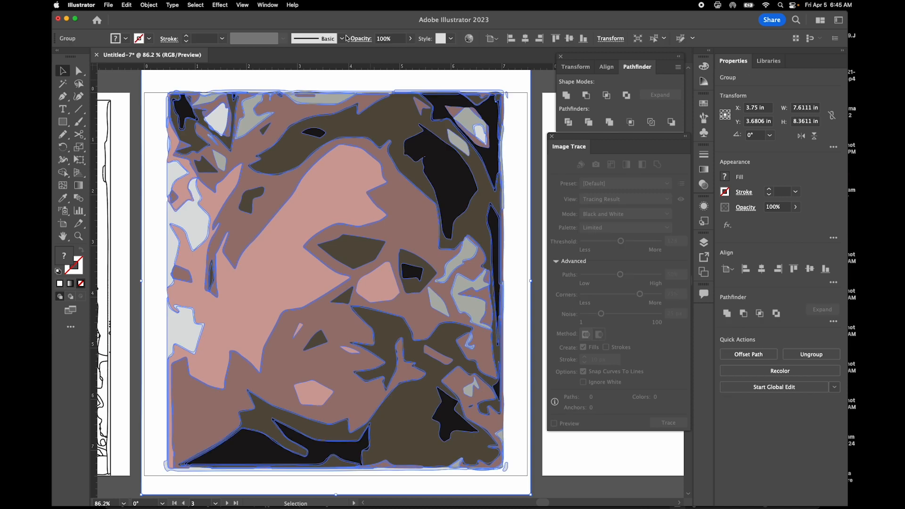
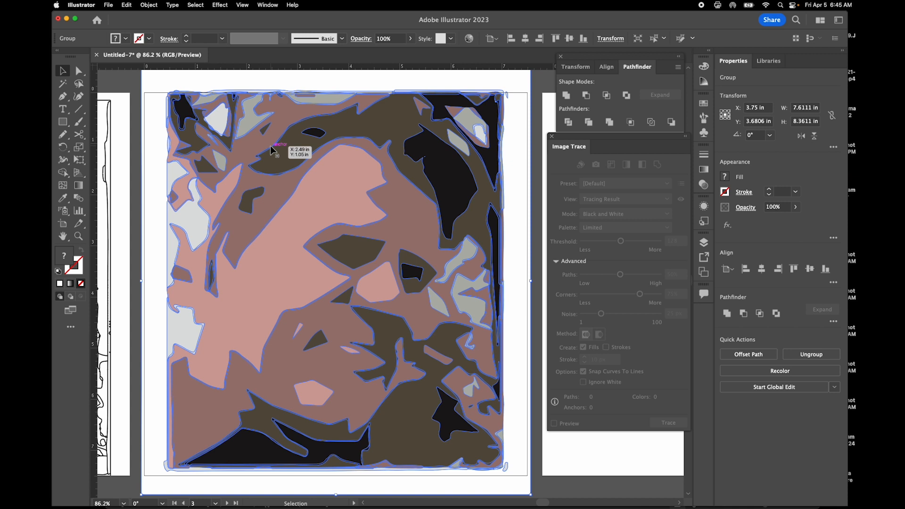
Apply the Pathfinder Merge and Outline operations to the expanded portrait and give its lines a black 1 pt stroke
click(610, 122)
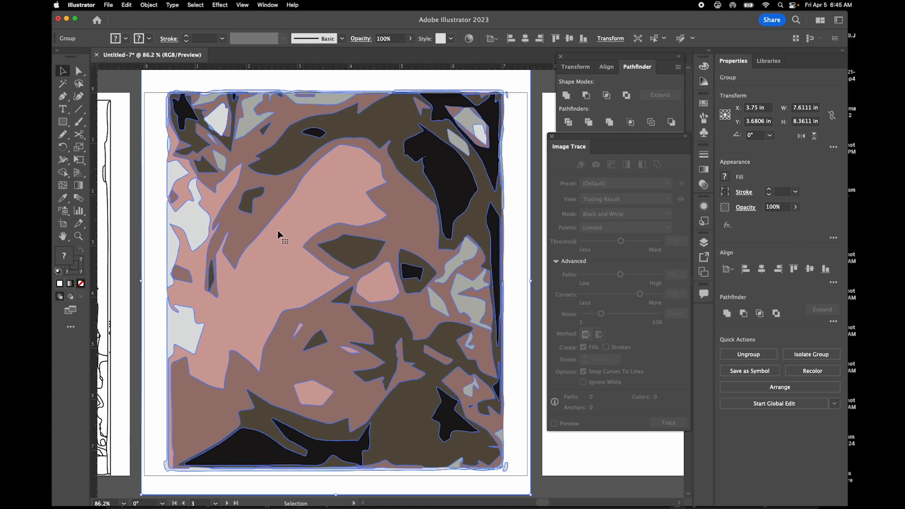
click(652, 122)
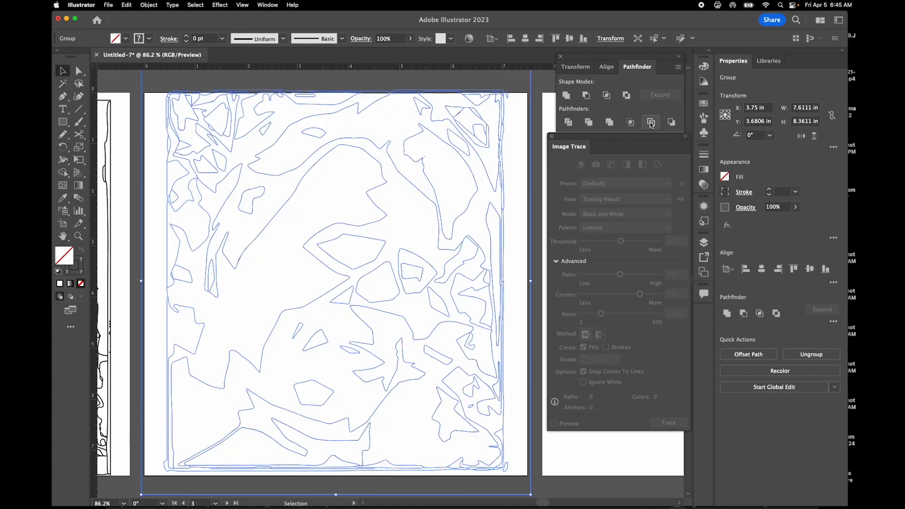
click(727, 191)
click(632, 231)
click(770, 189)
click(770, 190)
click(769, 190)
click(770, 189)
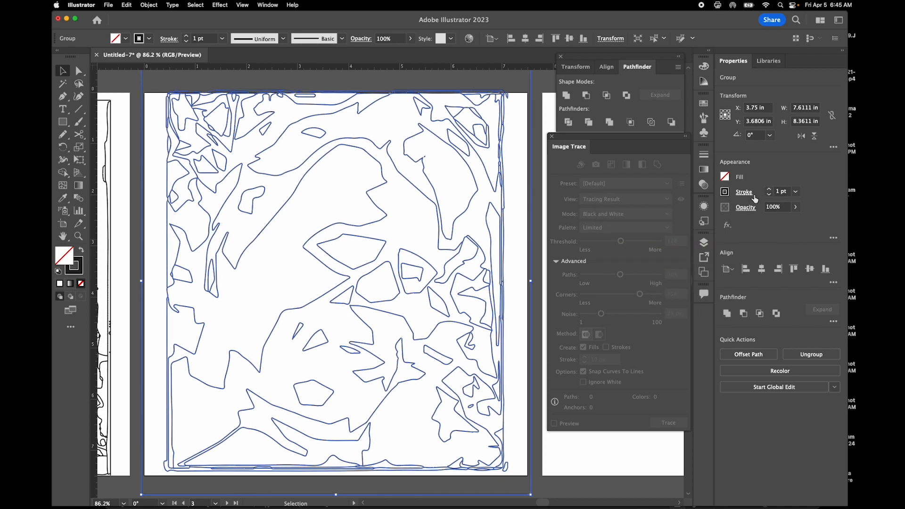
Merge the thin sliver shapes along the portrait's right edge and lower-right corner with the Shape Builder
scroll(410, 243, right, 5)
scroll(411, 243, up, 3)
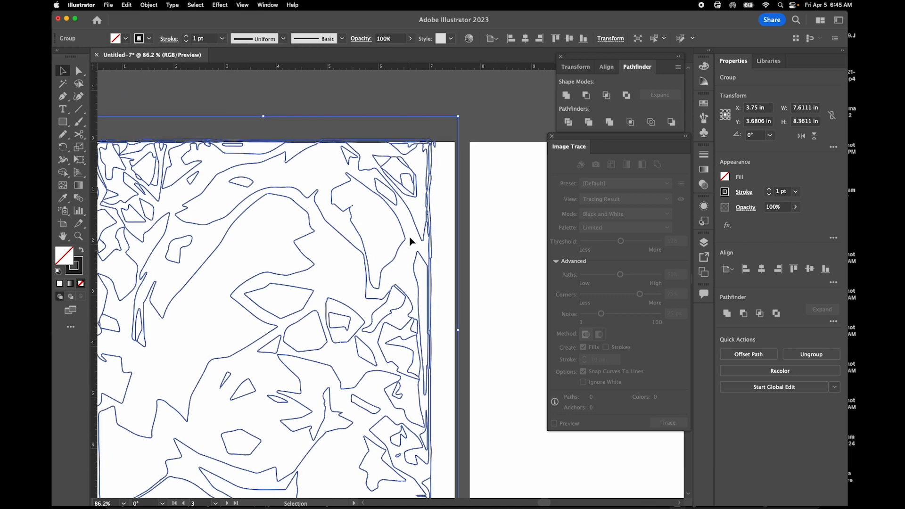
scroll(444, 284, up, 4)
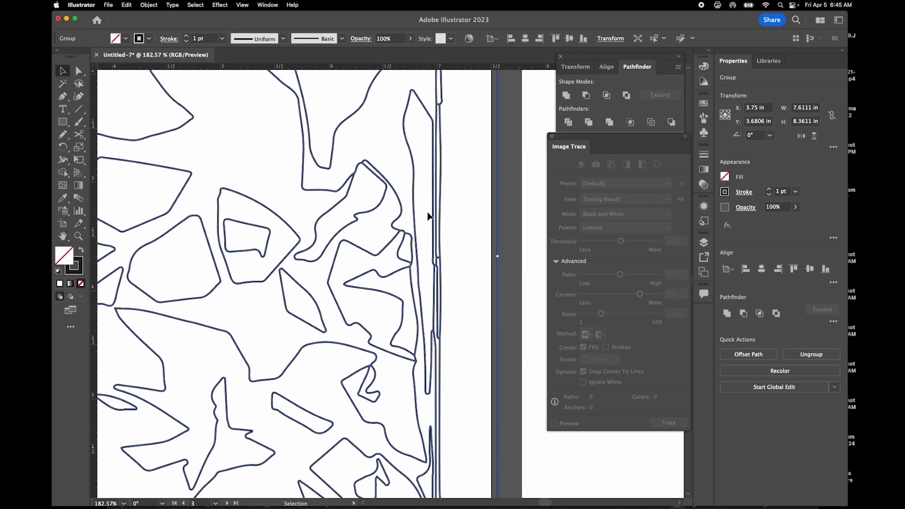
click(65, 173)
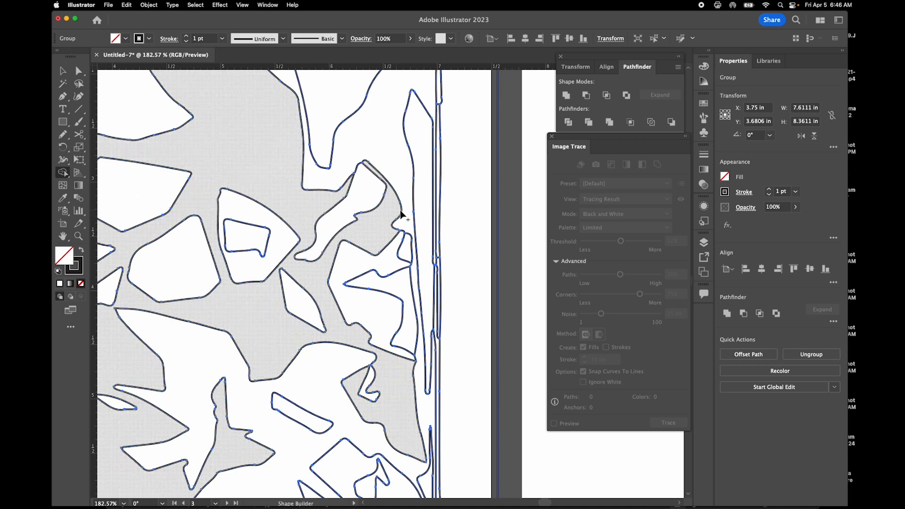
drag(427, 217, 437, 217)
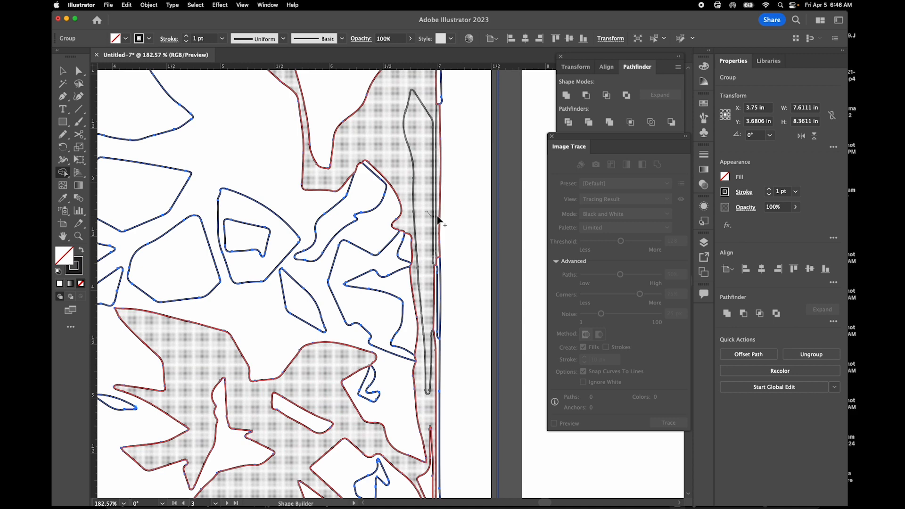
drag(428, 259, 437, 280)
scroll(429, 304, down, 1)
scroll(429, 307, down, 10)
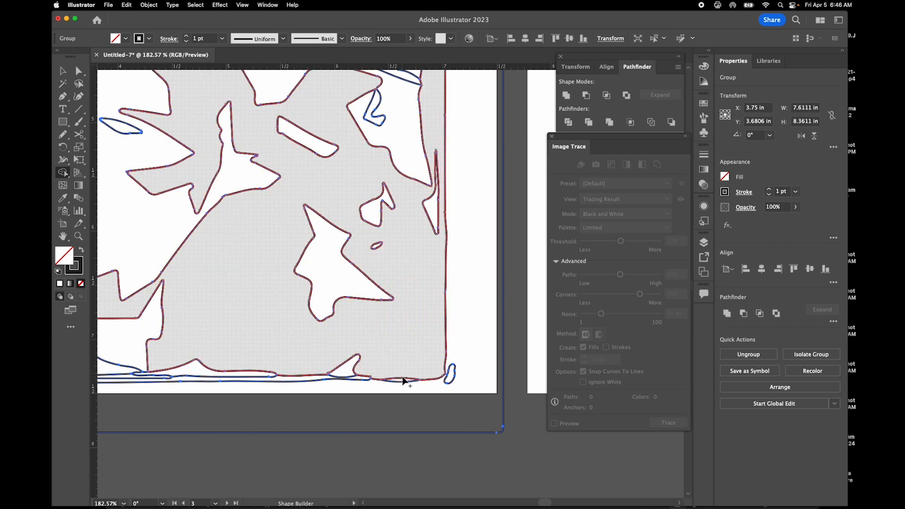
mouse_move(368, 373)
mouse_down()
mouse_move(288, 373)
mouse_move(430, 141)
mouse_up()
Try to merge the thin strips along the portrait's bottom edge with the Shape Builder
scroll(284, 370, left, 2)
key(super+plus)
key(super+plus)
key(space)
mouse_move(324, 257)
mouse_down()
mouse_move(315, 90)
mouse_move(300, 5)
mouse_up()
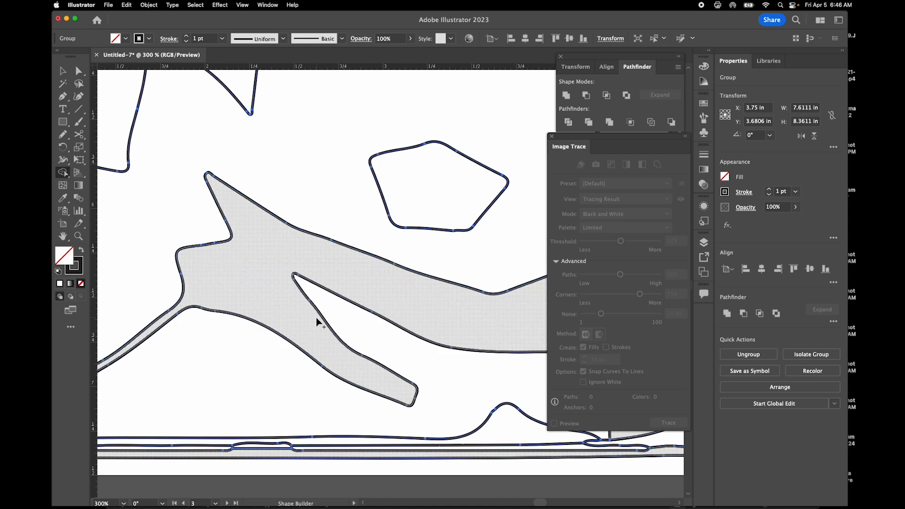
drag(431, 421, 461, 456)
mouse_move(289, 428)
mouse_down()
mouse_move(263, 459)
mouse_move(269, 453)
mouse_up()
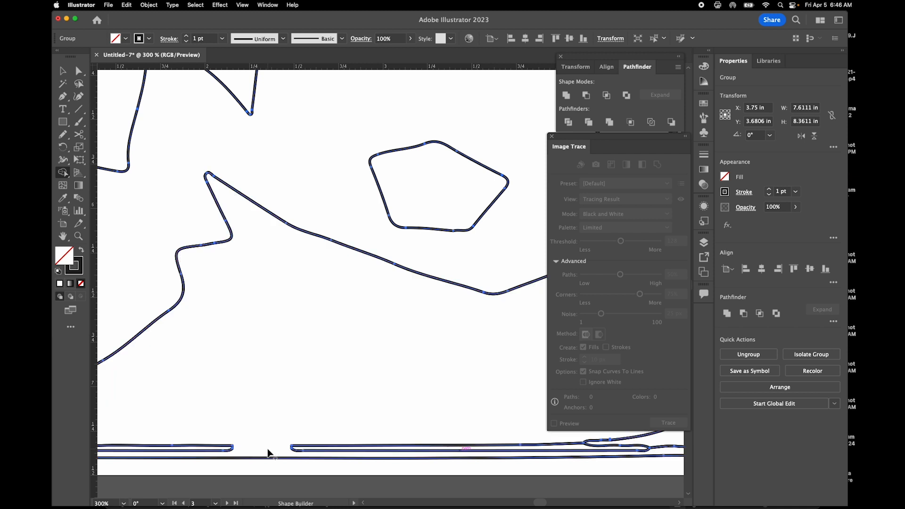
key(super+0)
scroll(277, 445, down, 2)
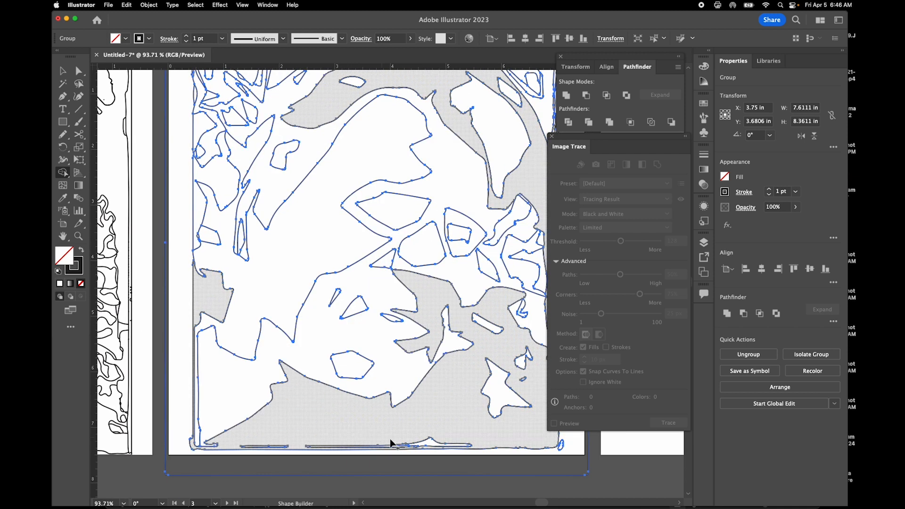
mouse_move(446, 427)
mouse_down()
mouse_move(433, 448)
mouse_move(389, 448)
mouse_move(407, 446)
mouse_up()
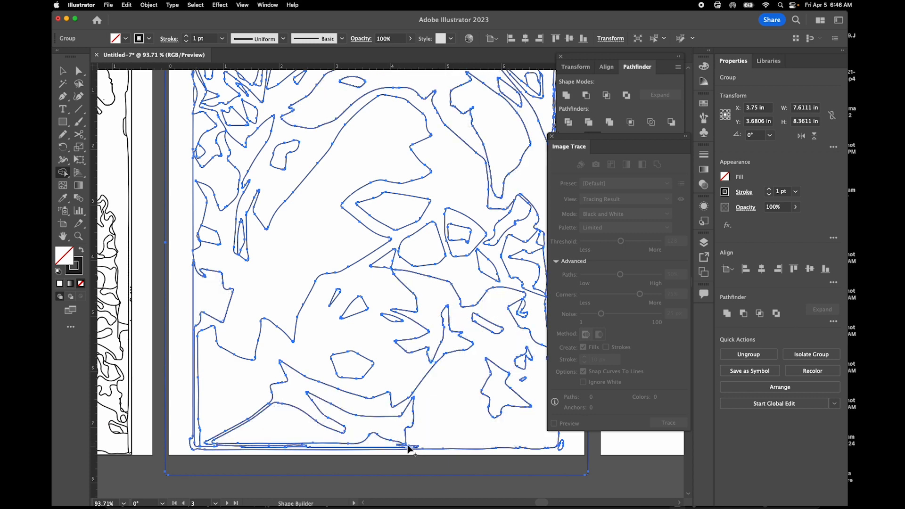
scroll(228, 441, up, 5)
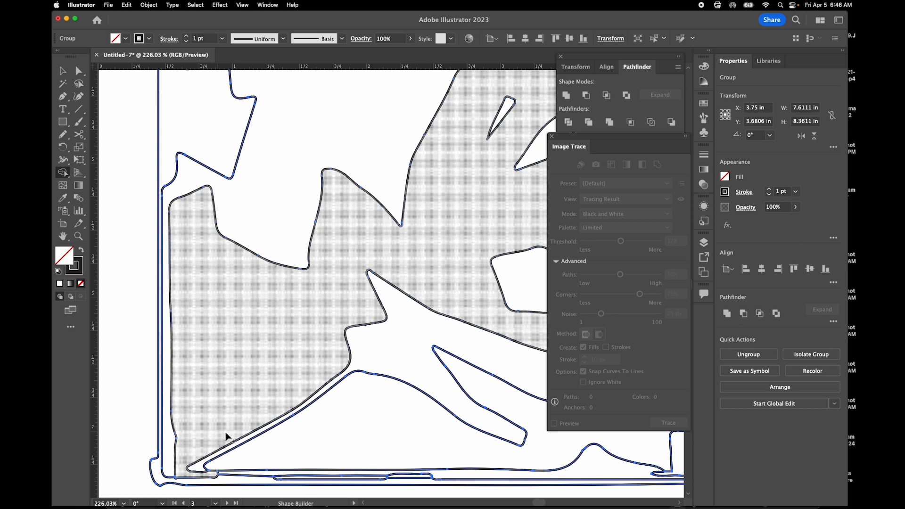
scroll(293, 462, down, 1)
drag(350, 424, 397, 429)
scroll(410, 424, down, 3)
scroll(410, 427, down, 3)
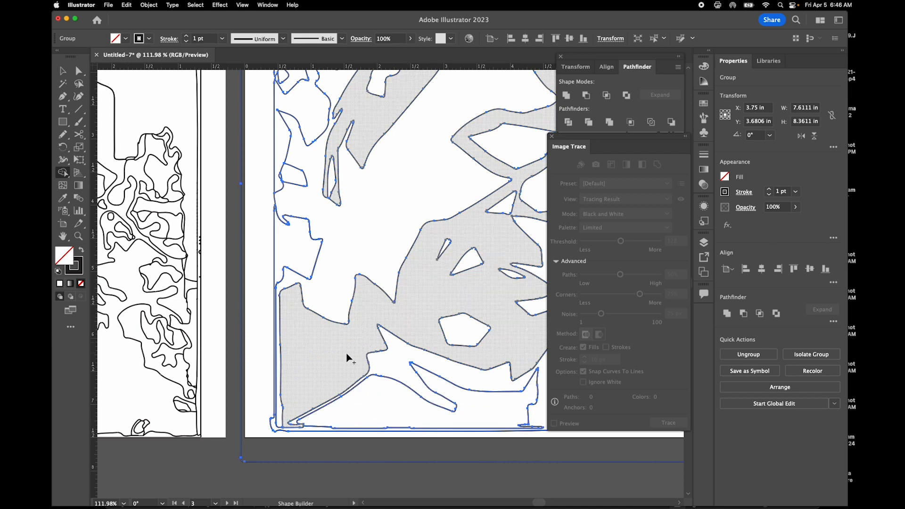
Go to the empty fourth artboard with the Selection tool active and reset the Essentials Classic workspace
scroll(348, 358, right, 15)
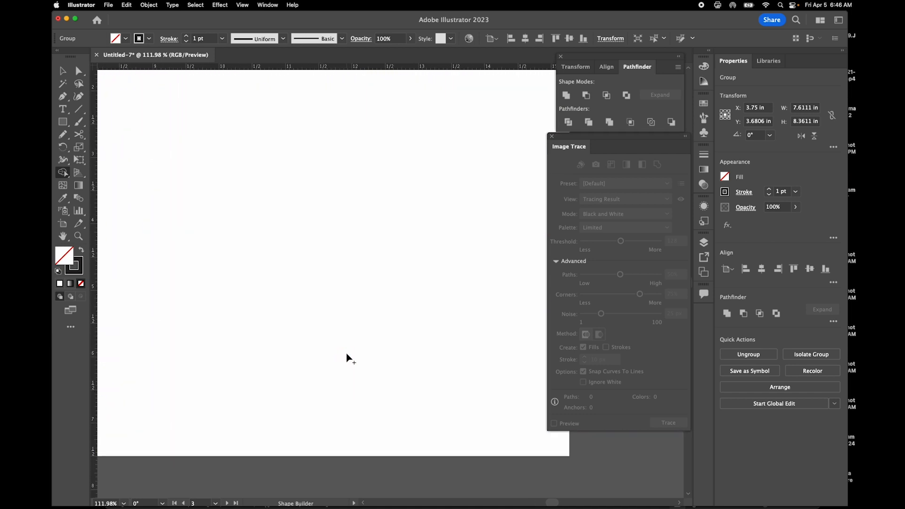
scroll(348, 359, down, 5)
click(61, 71)
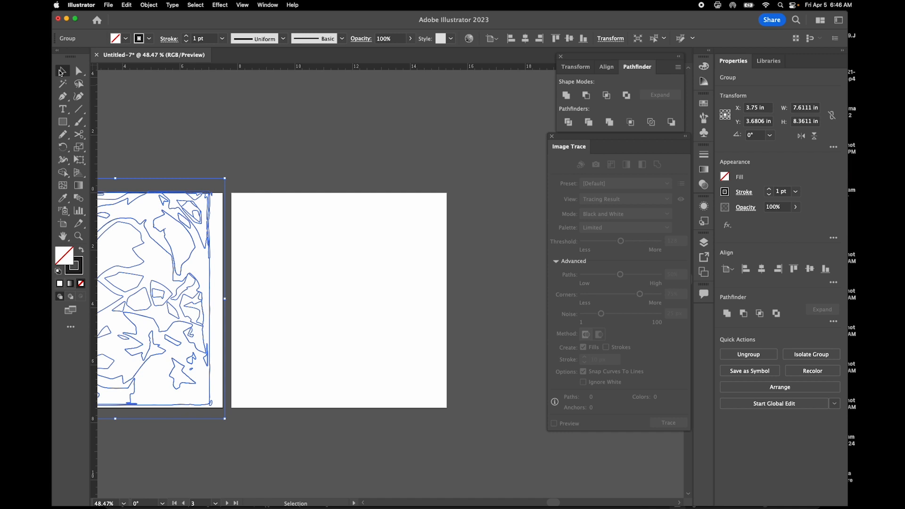
click(109, 6)
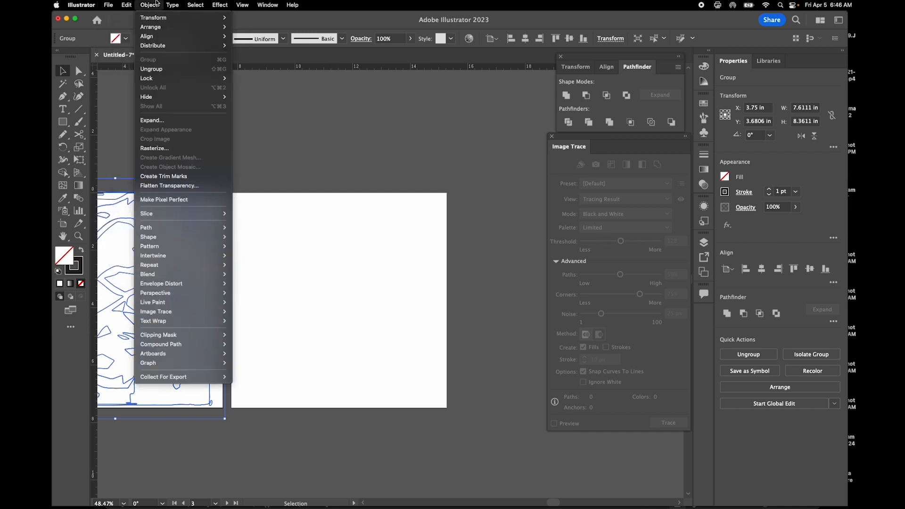
mouse_move(266, 4)
mouse_move(283, 50)
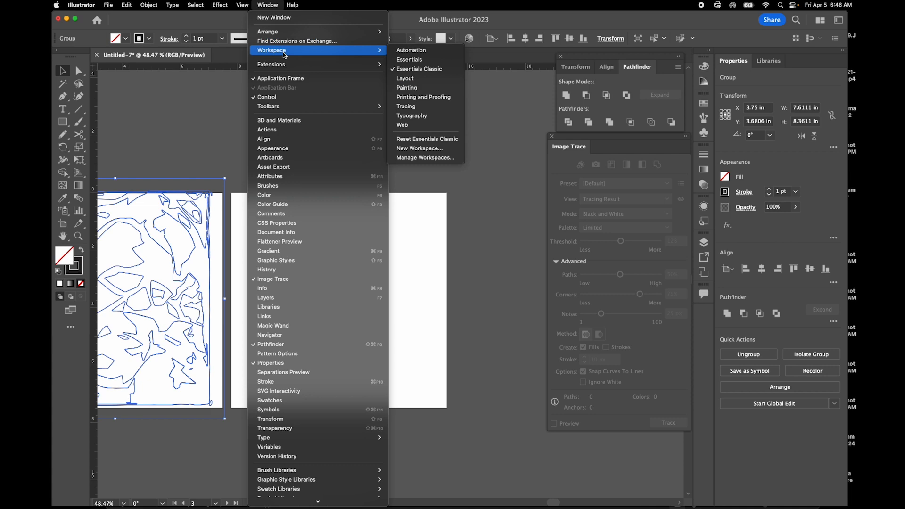
click(444, 139)
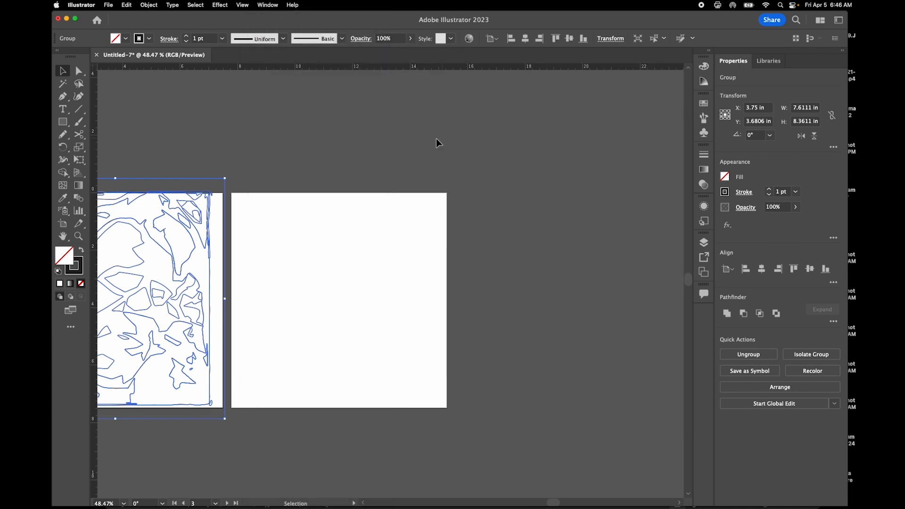
click(108, 5)
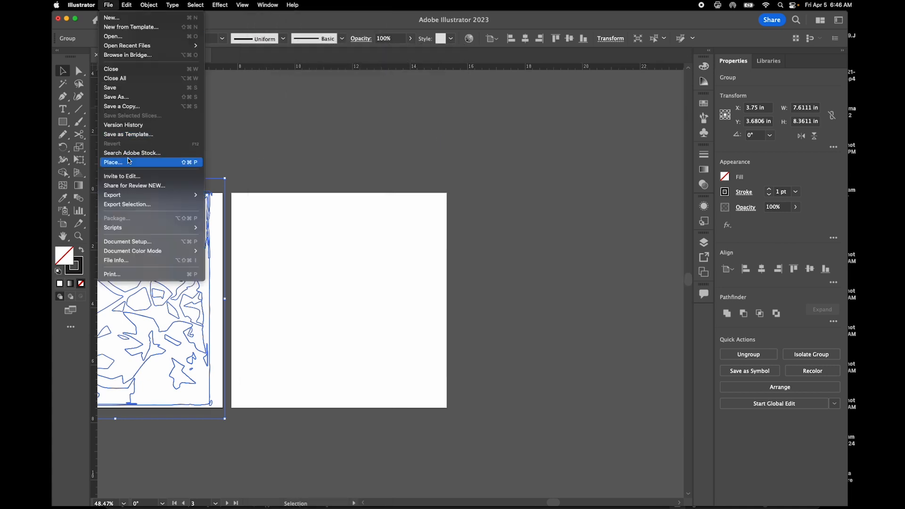
click(129, 165)
click(567, 265)
Place the linked flower image "Screenshot 2024-04-05 at 5.50.55 AM" on the fourth artboard, scaled to about 7.43 in wide and centred
click(245, 151)
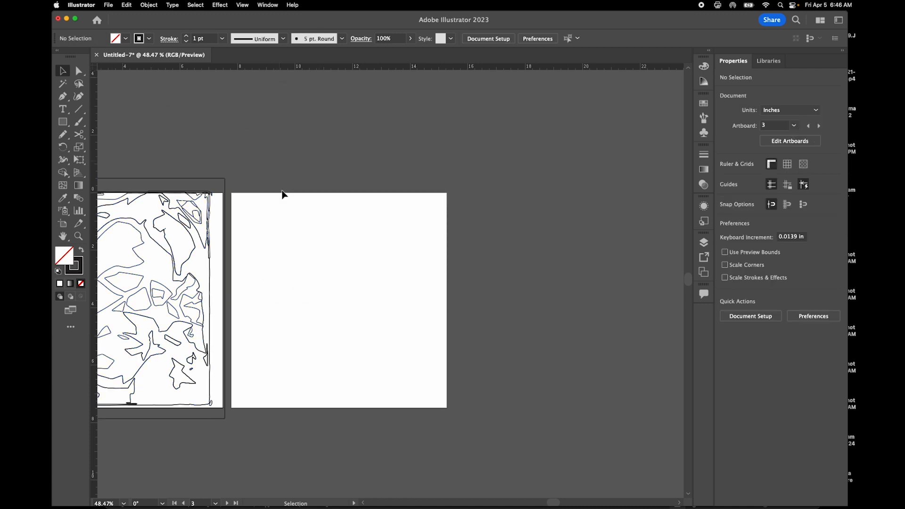
click(372, 227)
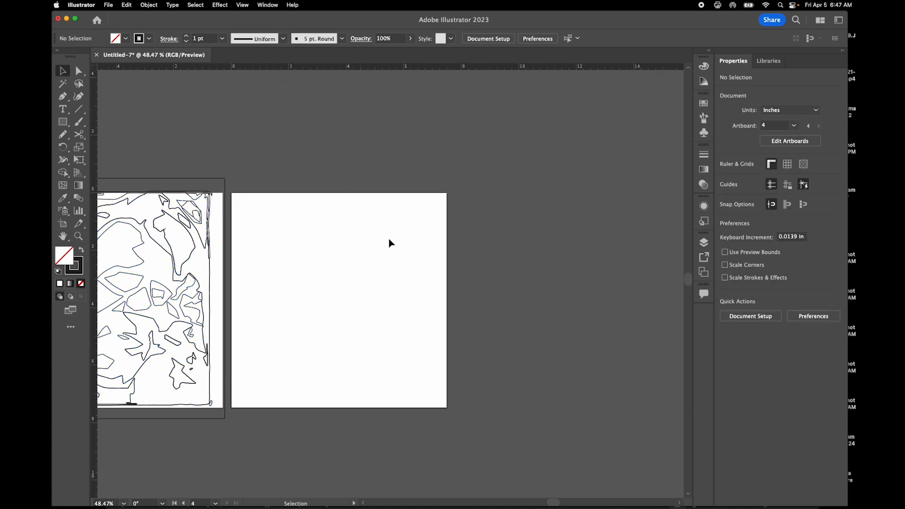
click(109, 5)
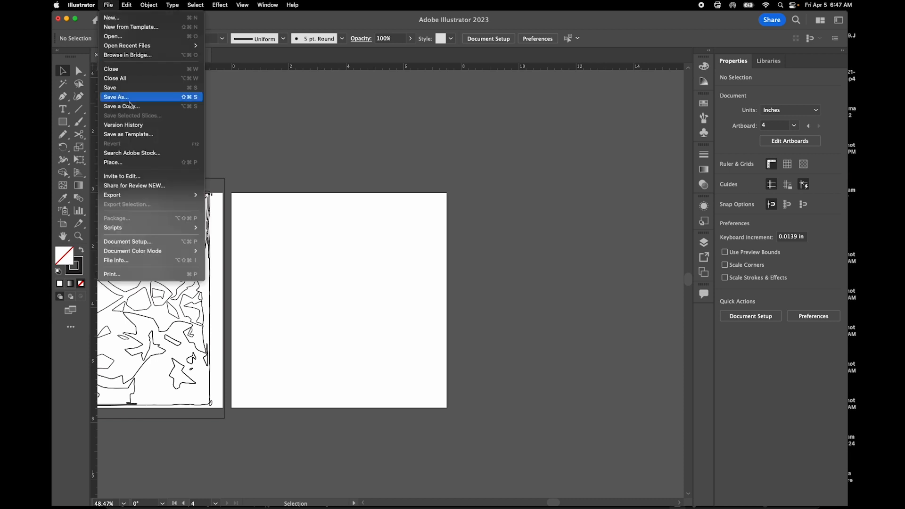
click(140, 168)
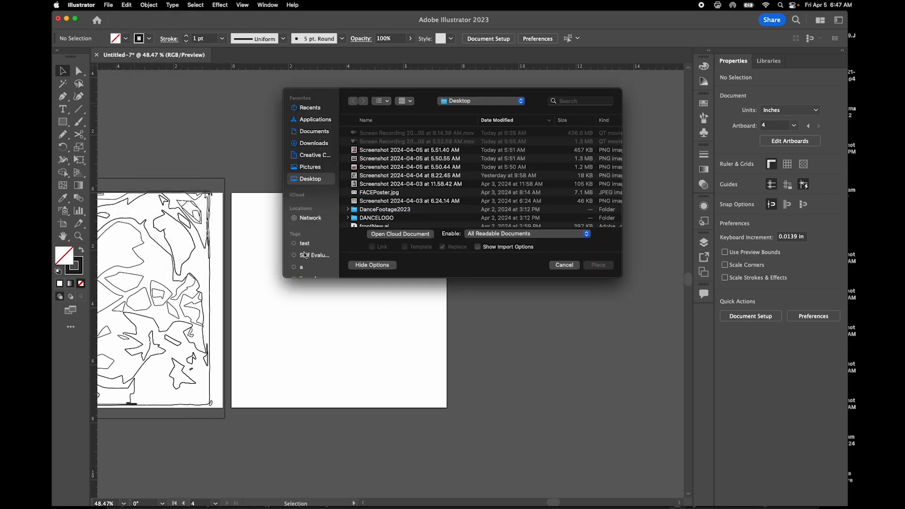
click(389, 159)
key(space)
key(space)
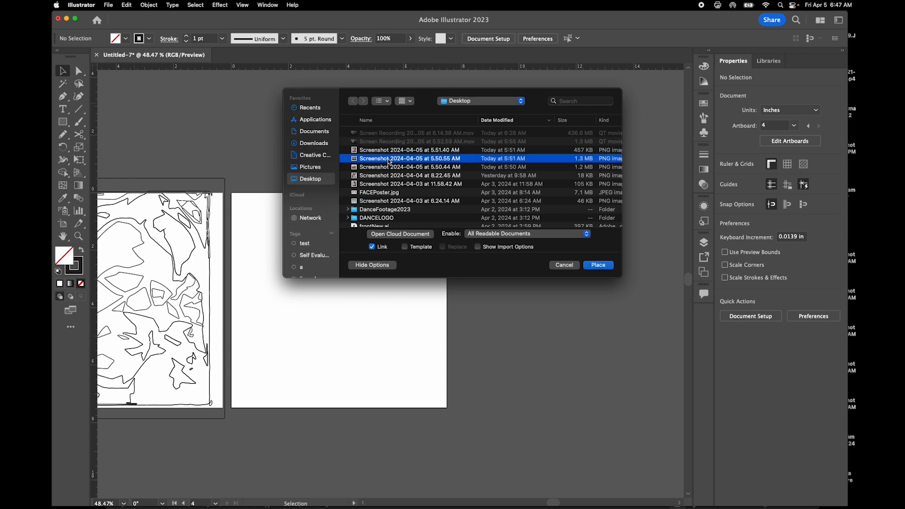
click(236, 190)
drag(408, 340, 404, 333)
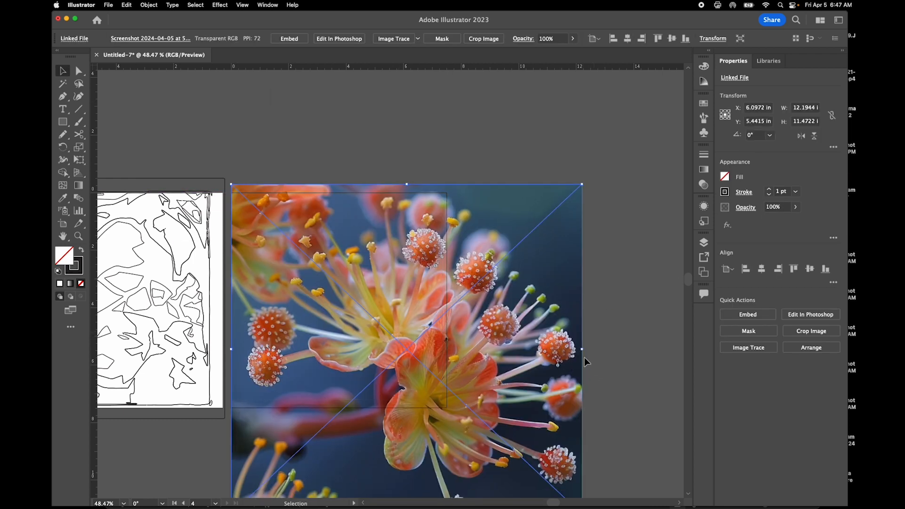
drag(583, 349, 405, 290)
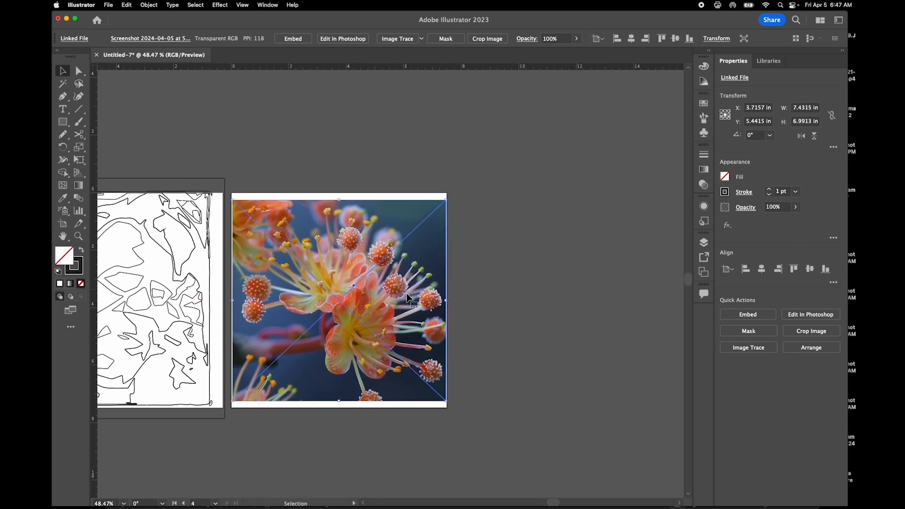
Rasterize the flower image at a custom resolution of 20 ppi
click(156, 5)
click(147, 150)
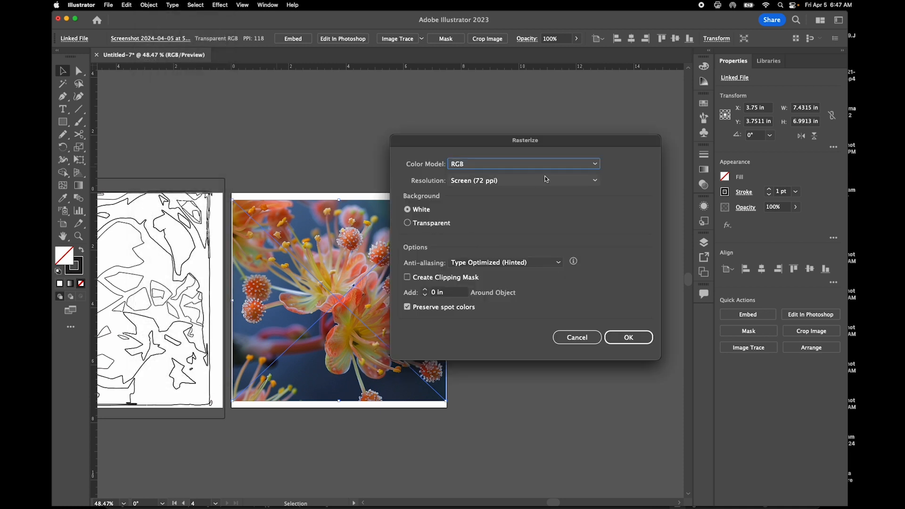
click(512, 184)
click(506, 245)
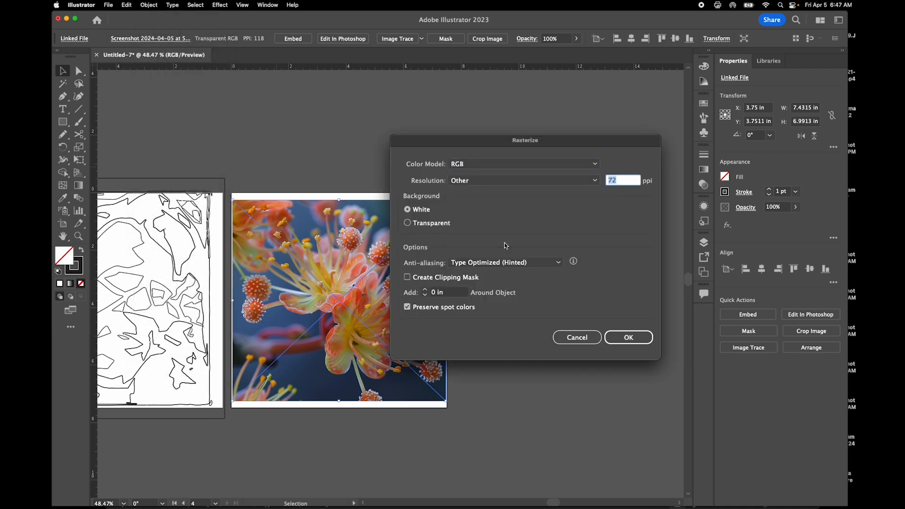
text(20)
key(Return)
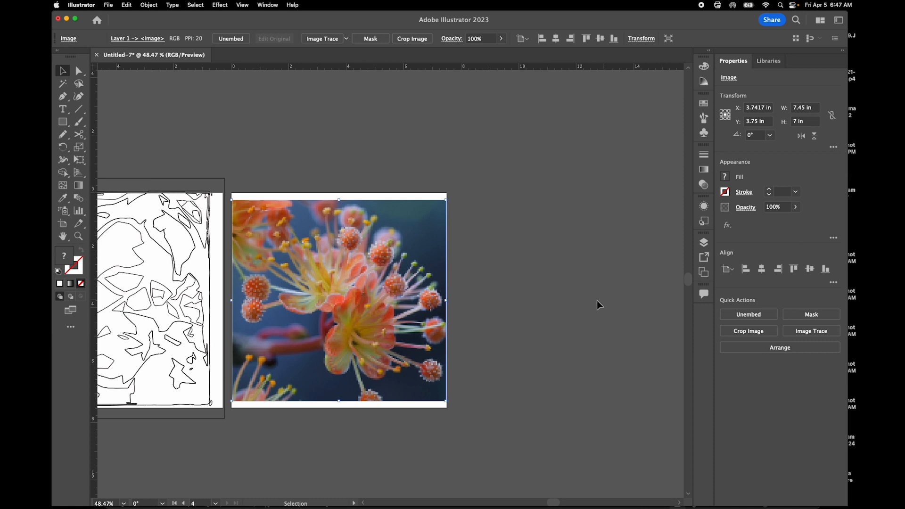
Try an Image Trace of the flower with the 3 Colors preset, viewed as Tracing Result with Outlines
click(330, 39)
click(197, 38)
mouse_move(406, 99)
mouse_down()
mouse_move(589, 100)
mouse_move(606, 82)
mouse_up()
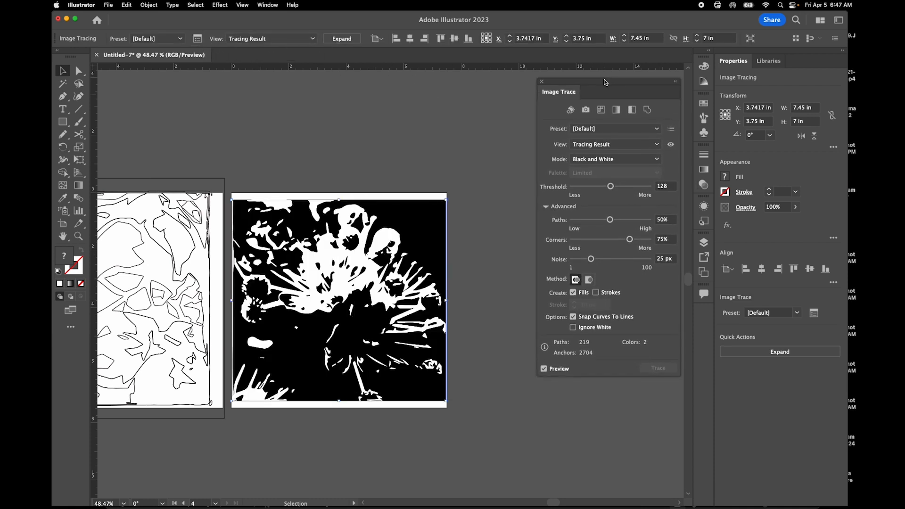
click(602, 143)
click(606, 167)
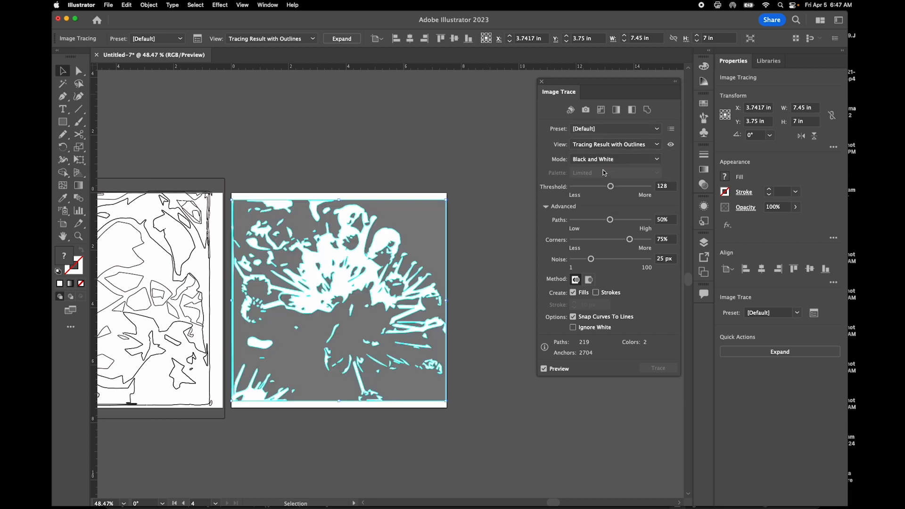
click(613, 129)
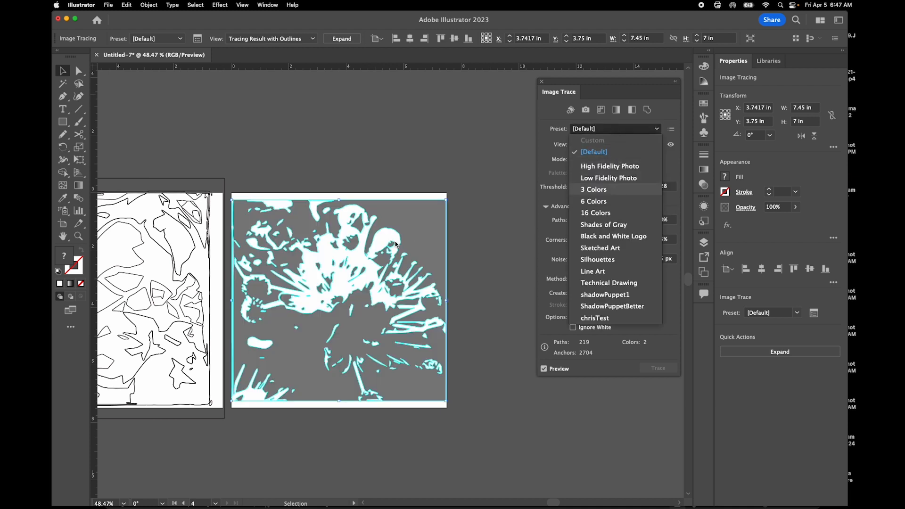
click(615, 189)
scroll(454, 219, up, 5)
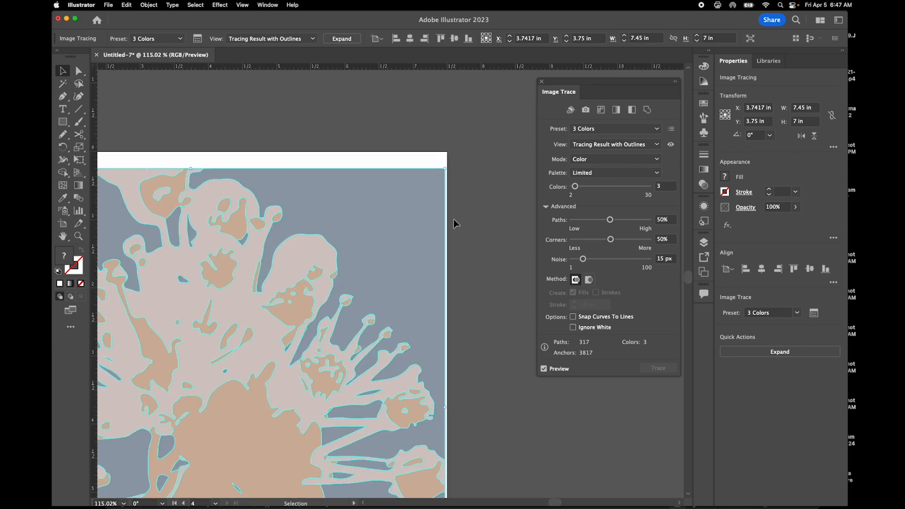
scroll(453, 219, down, 4)
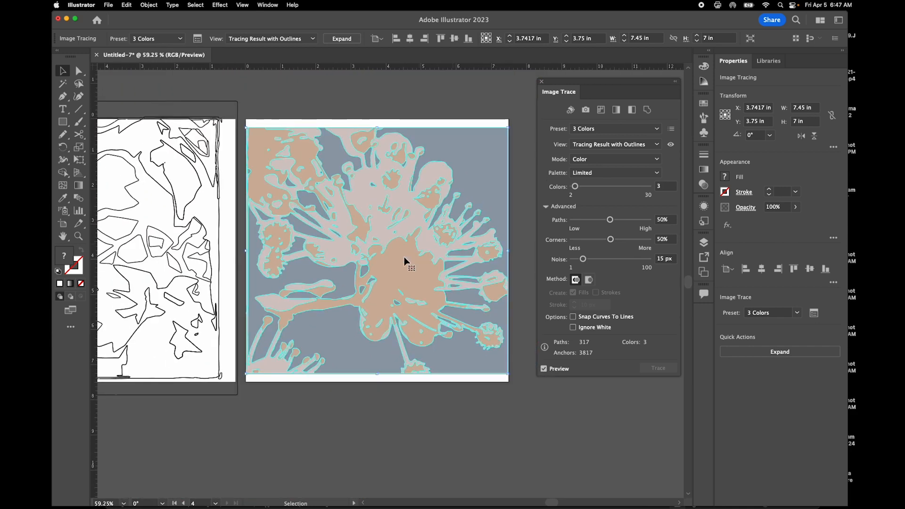
Undo the 3 Colors trace to return to the rasterized flower image
click(543, 81)
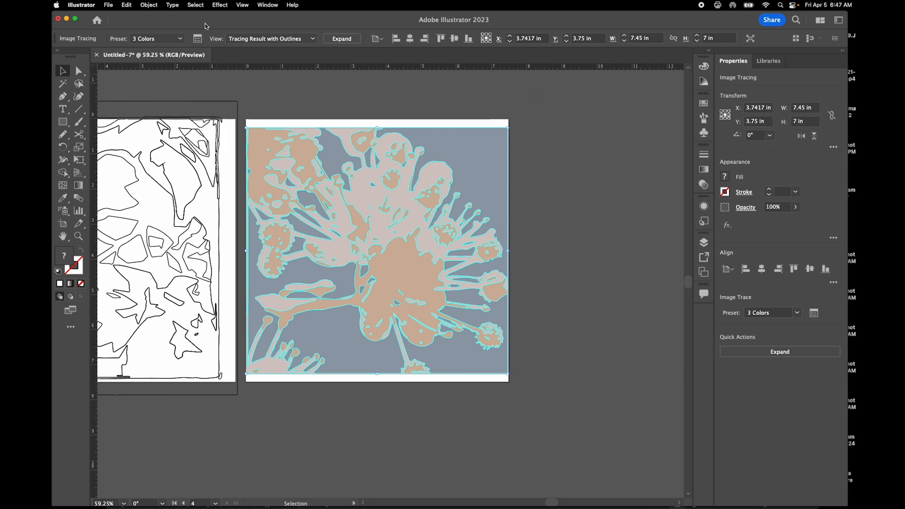
click(540, 207)
key(super+z)
key(super+z)
key(super+z)
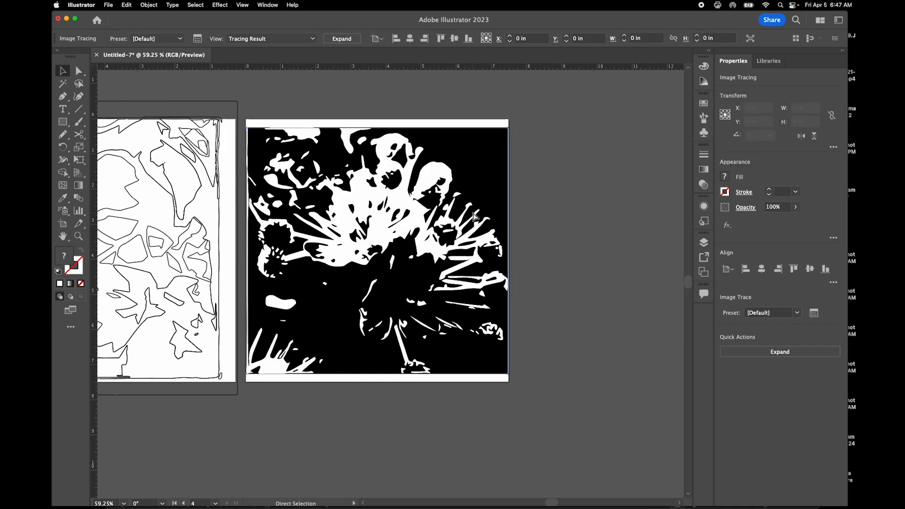
Apply the Cutout effect to the flower with Number of Levels 7, Edge Simplicity 0 and Edge Fidelity at maximum
click(221, 5)
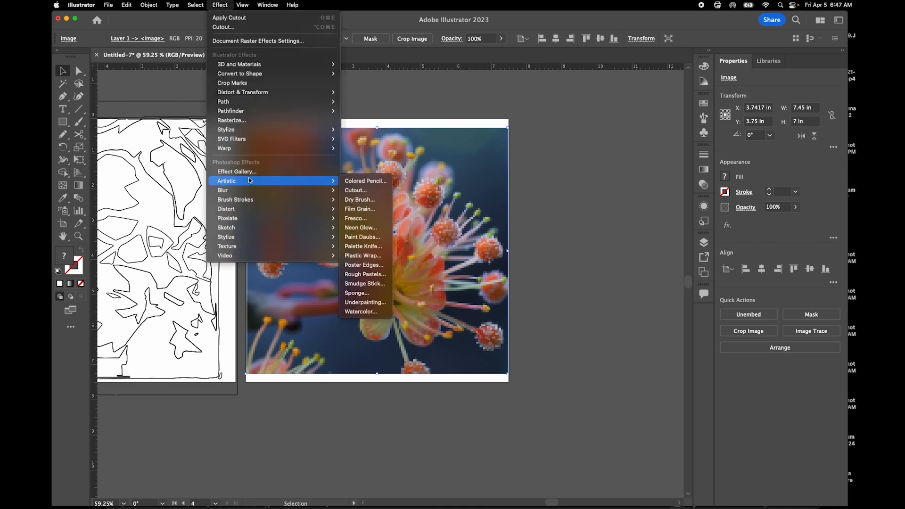
click(274, 172)
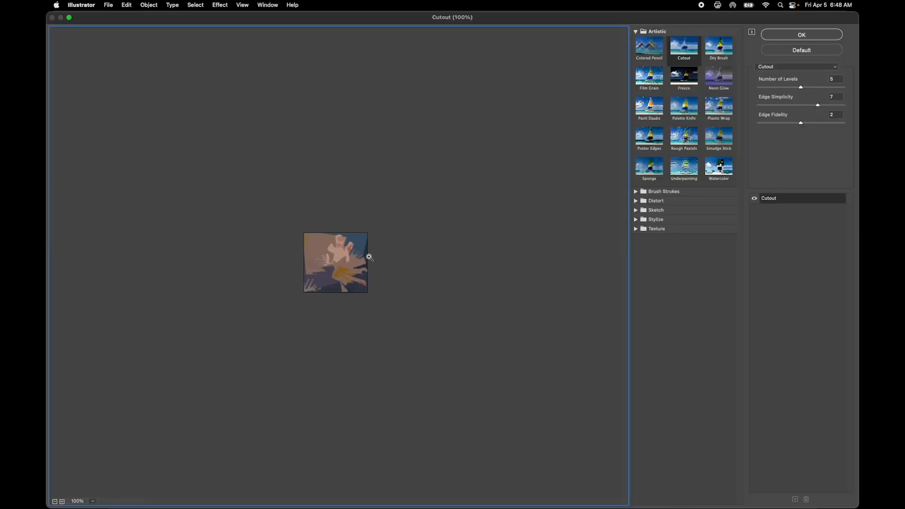
super+click(370, 257)
super+click(369, 257)
drag(774, 102, 822, 87)
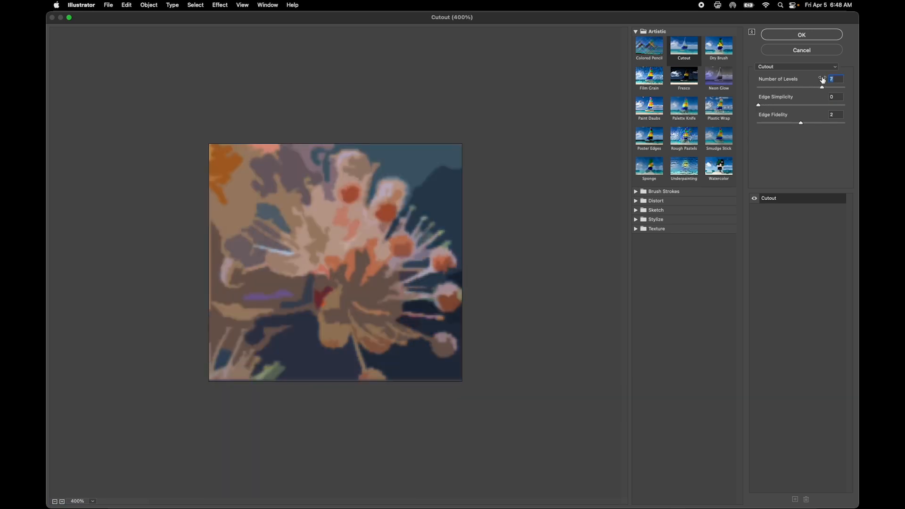
drag(797, 124, 853, 121)
click(815, 33)
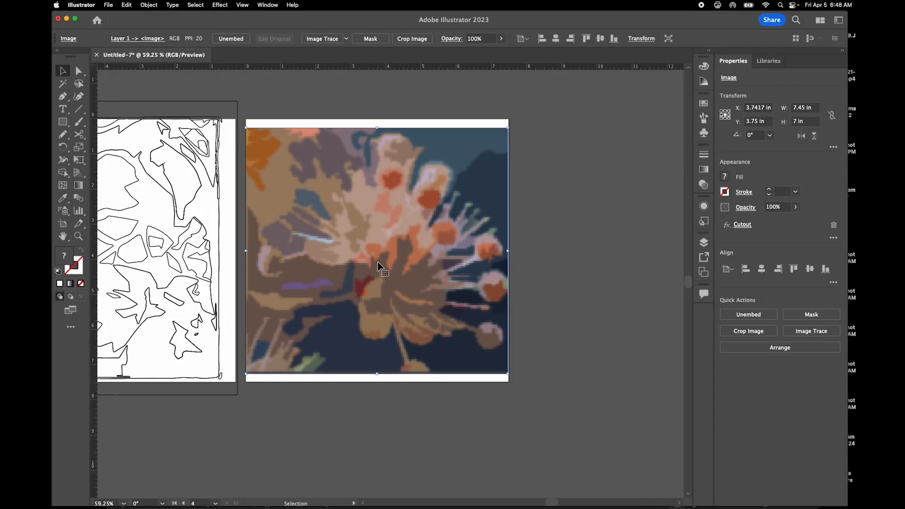
Trace the Cutout flower image with the 6 Colors preset and view it as Tracing Result with Outlines
click(322, 39)
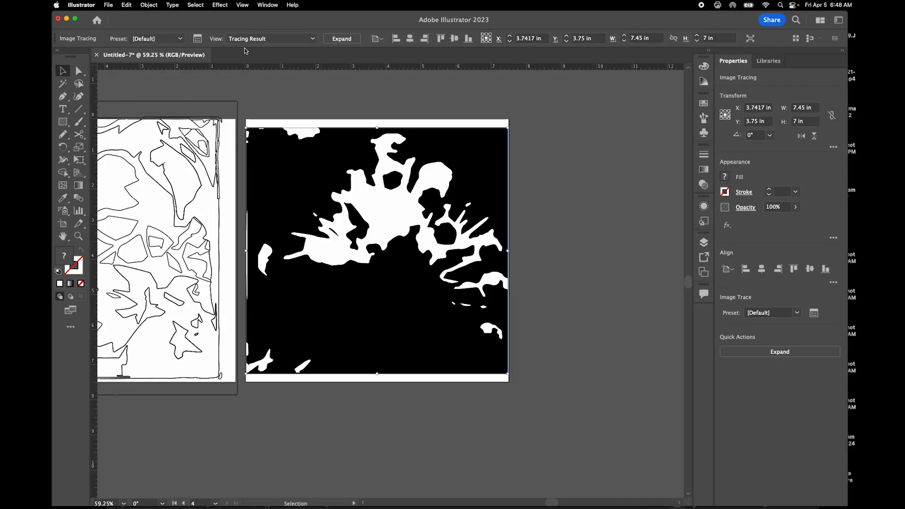
click(198, 38)
click(610, 129)
click(610, 133)
click(610, 132)
click(612, 202)
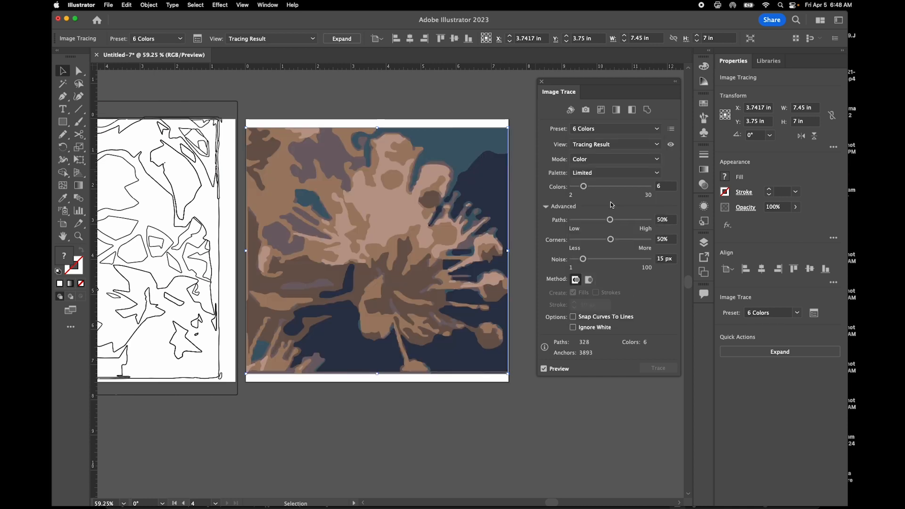
click(613, 144)
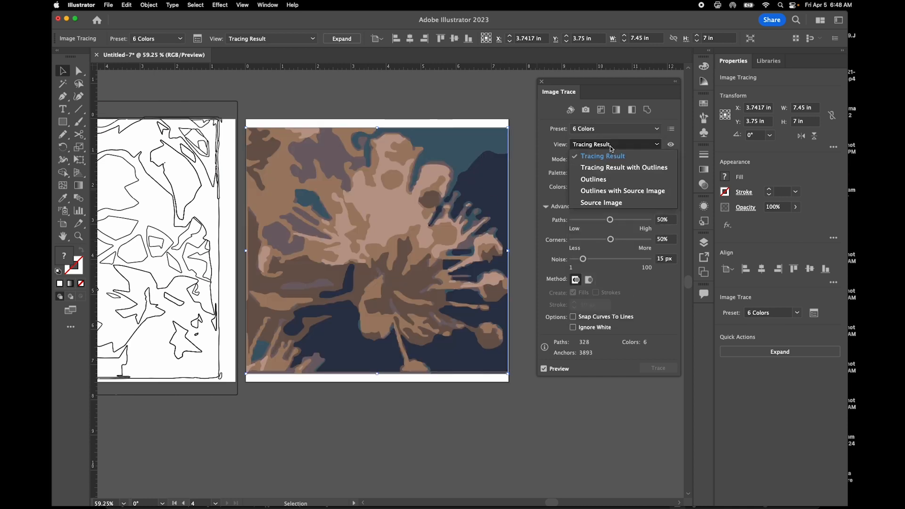
click(615, 169)
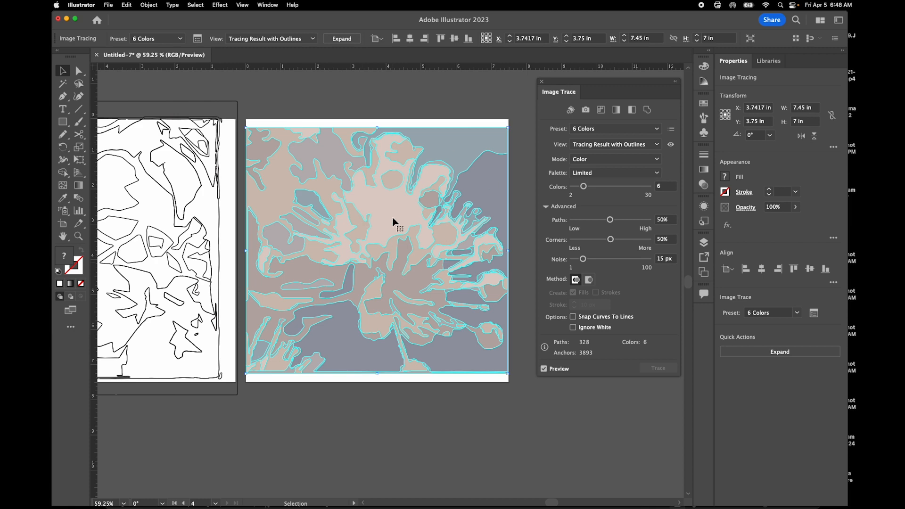
scroll(394, 221, up, 2)
scroll(394, 222, right, 3)
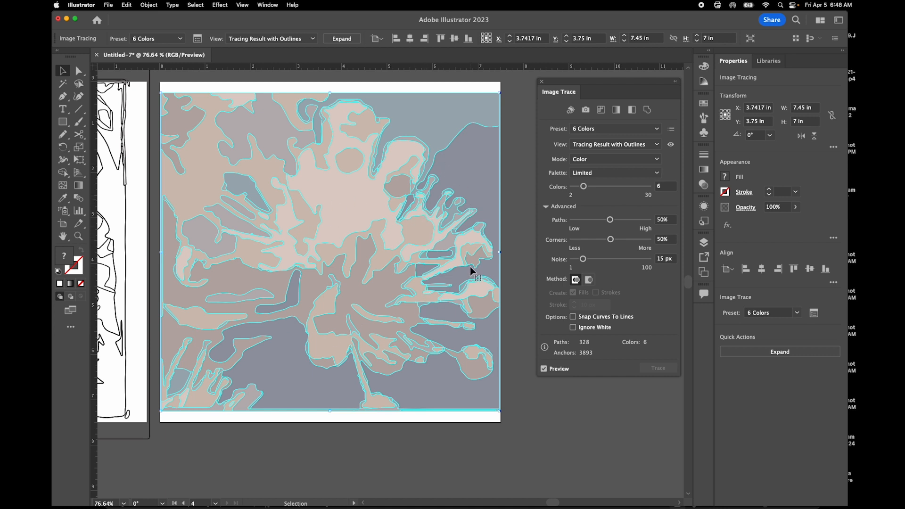
Set the trace to 19% Paths, 27% Corners and the Overlapping method, and expand it into vector shapes
mouse_move(610, 220)
mouse_down()
mouse_move(588, 220)
mouse_move(593, 240)
mouse_up()
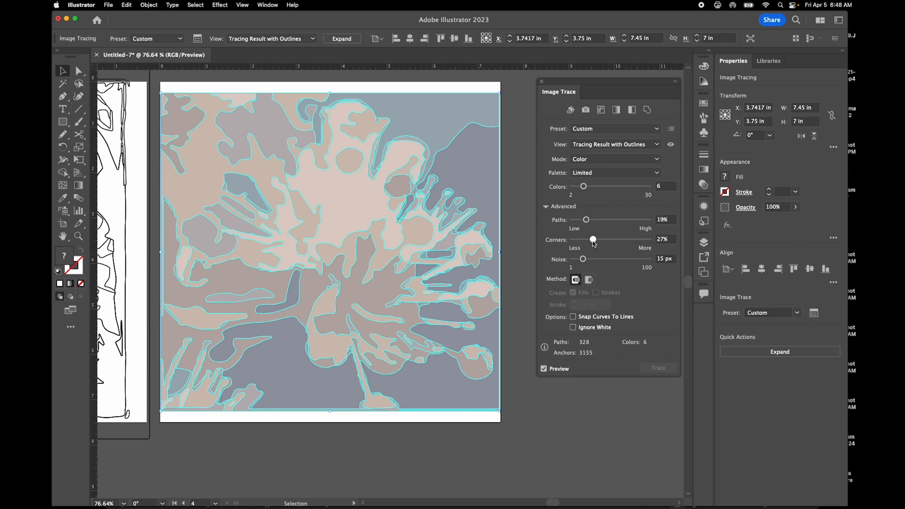
click(589, 281)
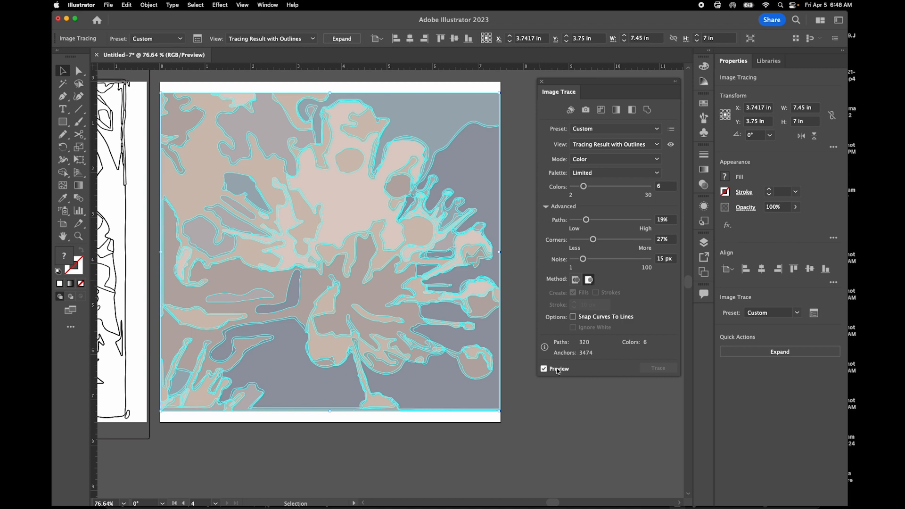
click(342, 39)
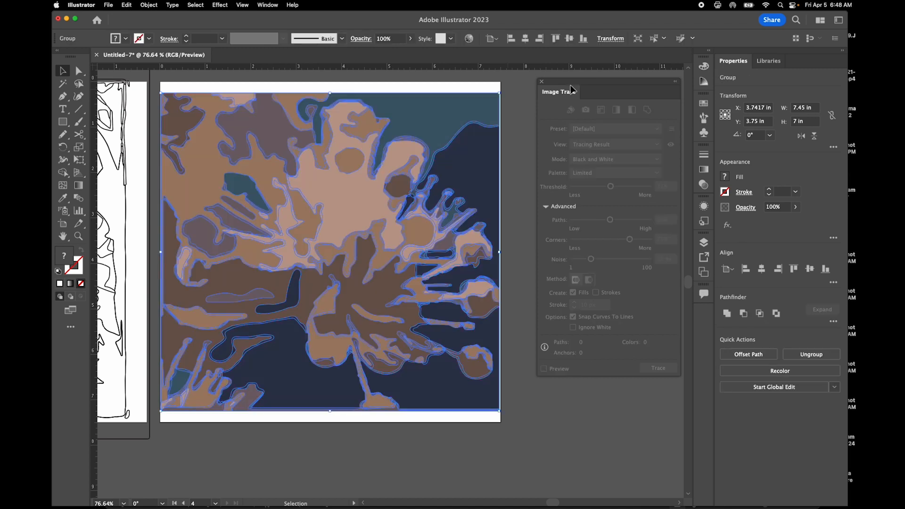
Apply the Pathfinder Merge and Outline operations to the expanded flower trace
click(268, 5)
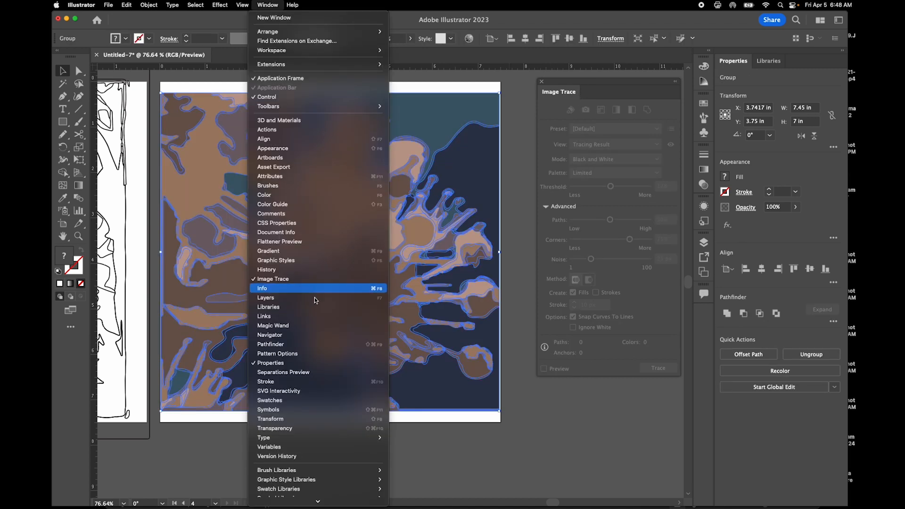
click(318, 344)
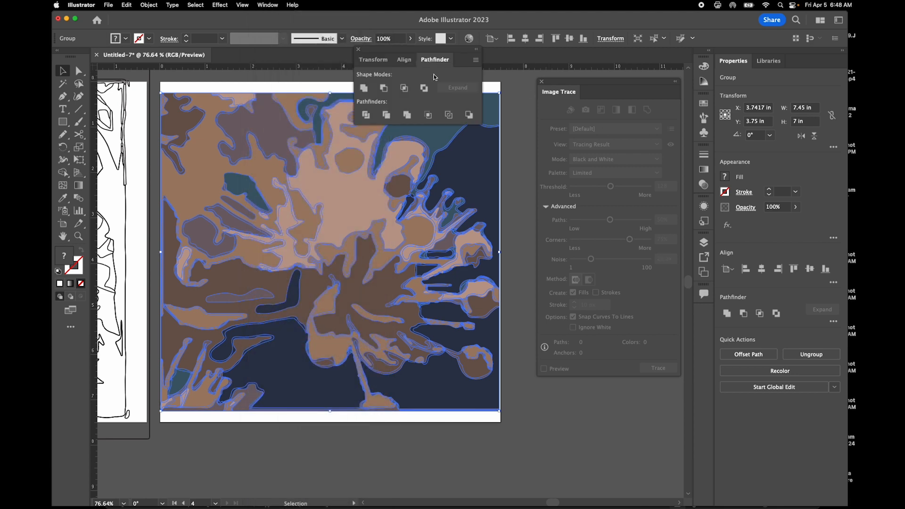
click(408, 115)
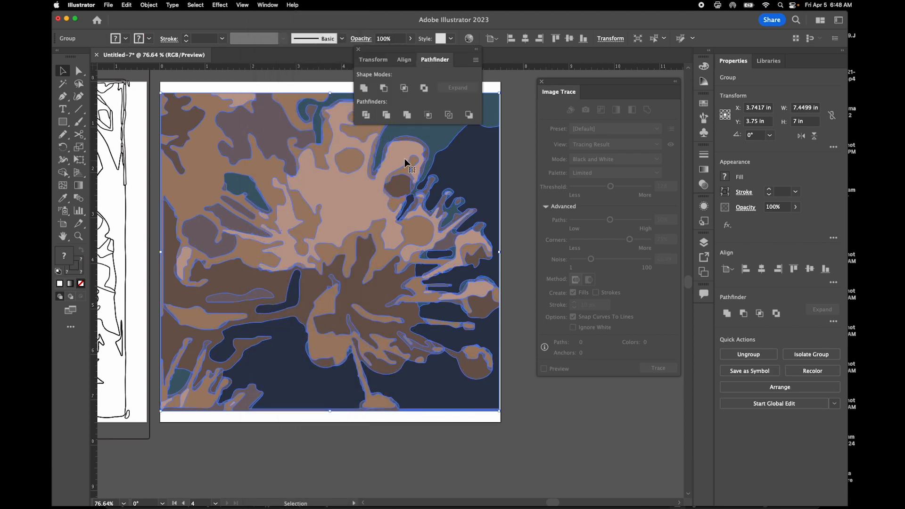
click(452, 117)
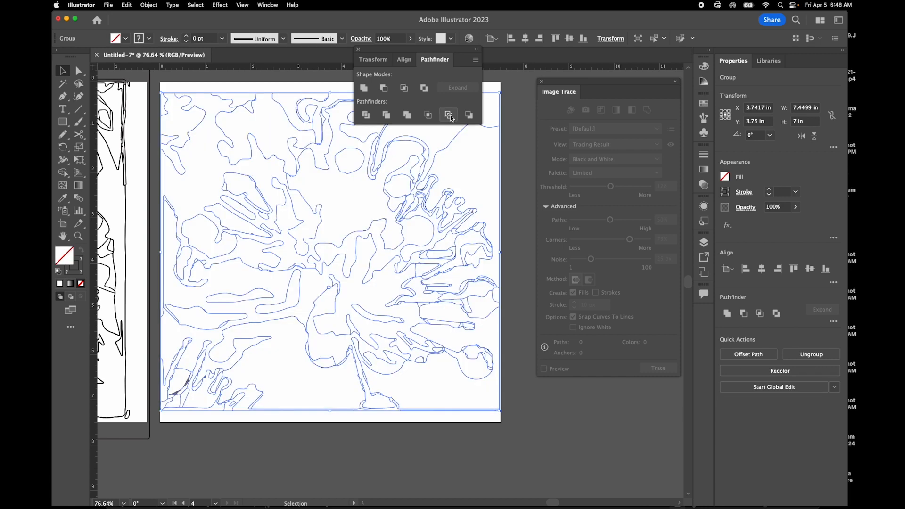
Give the outlined flower line art a black stroke of 1 pt
click(726, 191)
click(632, 231)
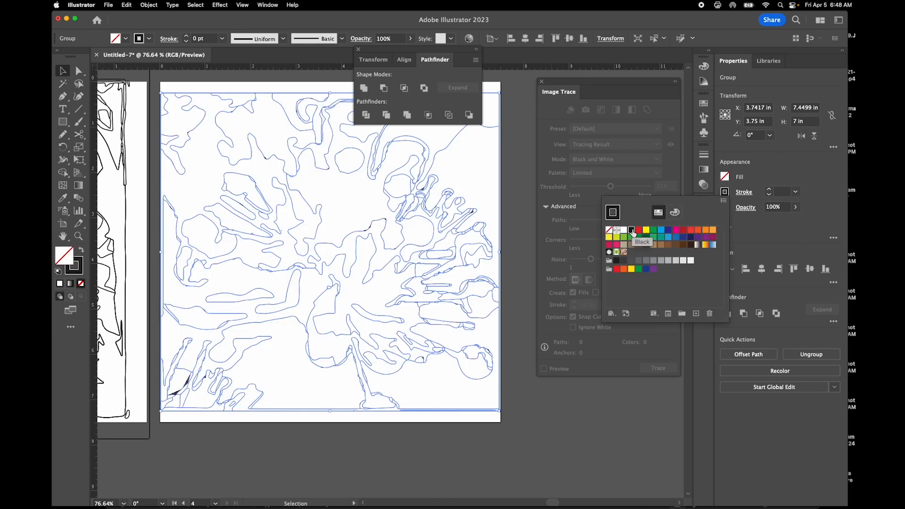
click(768, 190)
click(769, 190)
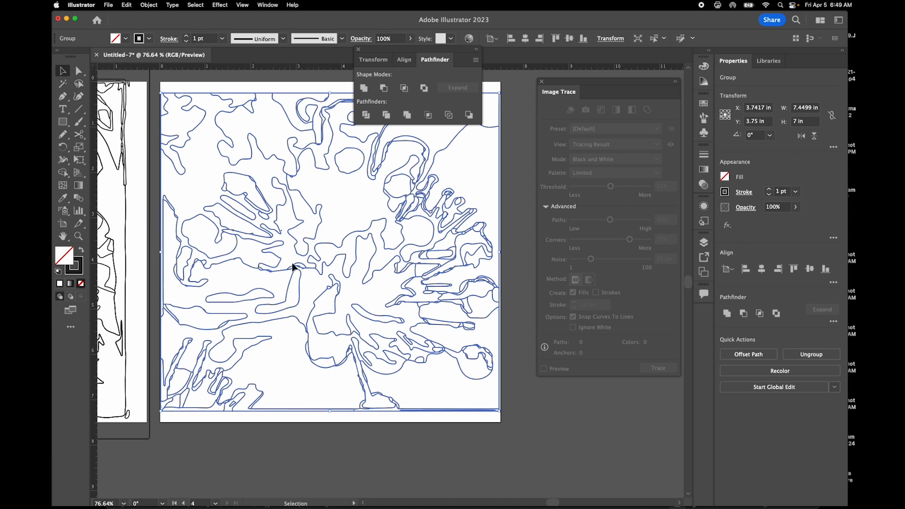
Merge the small sliver shapes just below the upper-right round petal with the Shape Builder tool
click(63, 173)
scroll(399, 217, up, 5)
scroll(399, 217, right, 2)
scroll(399, 217, up, 1)
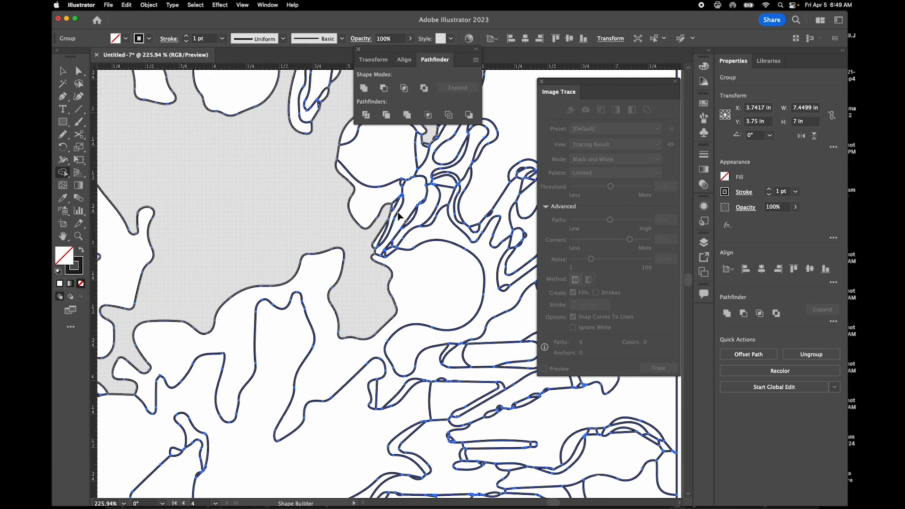
click(358, 232)
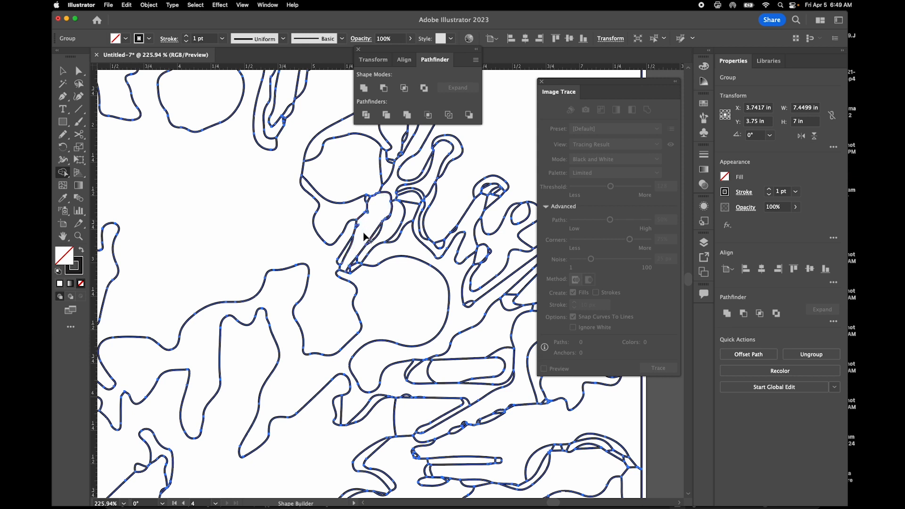
drag(346, 250, 346, 251)
drag(379, 224, 377, 232)
drag(368, 202, 369, 202)
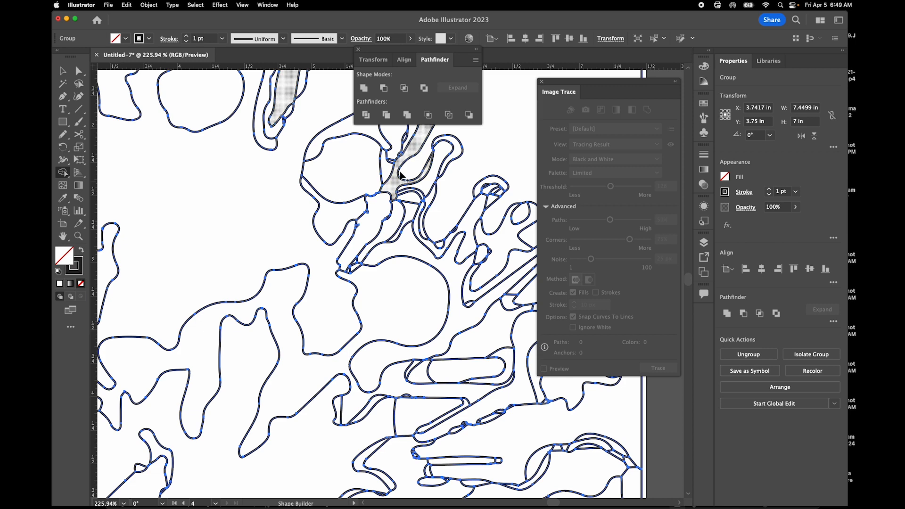
Merge the thin slivers along the edge to the right of the upper-right round petal into the adjoining area
scroll(401, 180, up, 3)
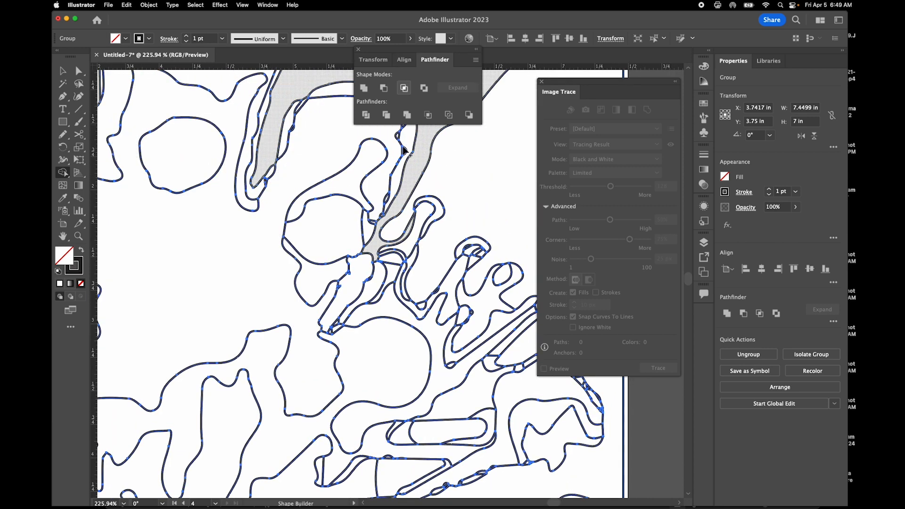
scroll(392, 193, up, 5)
mouse_move(340, 250)
mouse_down()
mouse_move(359, 234)
mouse_move(368, 200)
mouse_up()
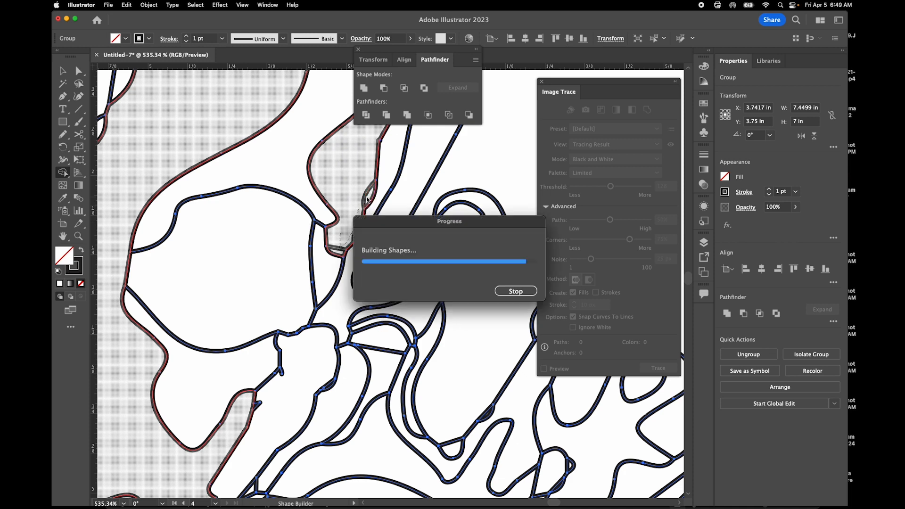
scroll(359, 208, up, 5)
mouse_move(386, 167)
mouse_down()
mouse_move(375, 187)
mouse_move(395, 242)
mouse_up()
Merge the slivers between the arched area above the round petal and the narrow petal on its left
scroll(343, 192, left, 10)
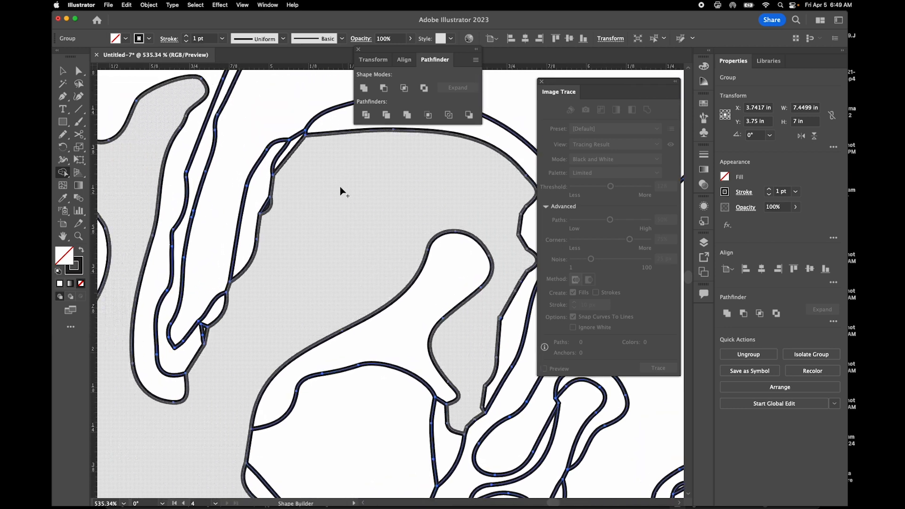
mouse_move(288, 207)
mouse_down()
mouse_move(264, 205)
mouse_move(284, 169)
mouse_up()
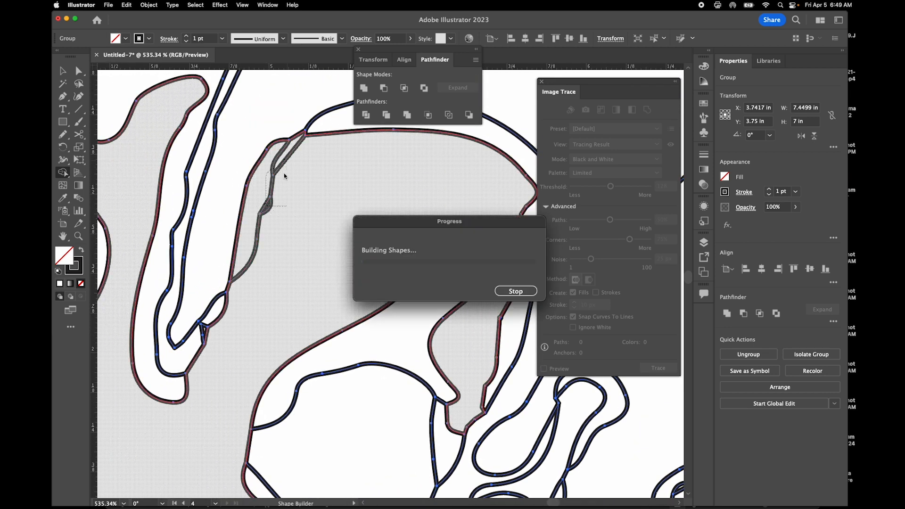
drag(241, 297, 206, 336)
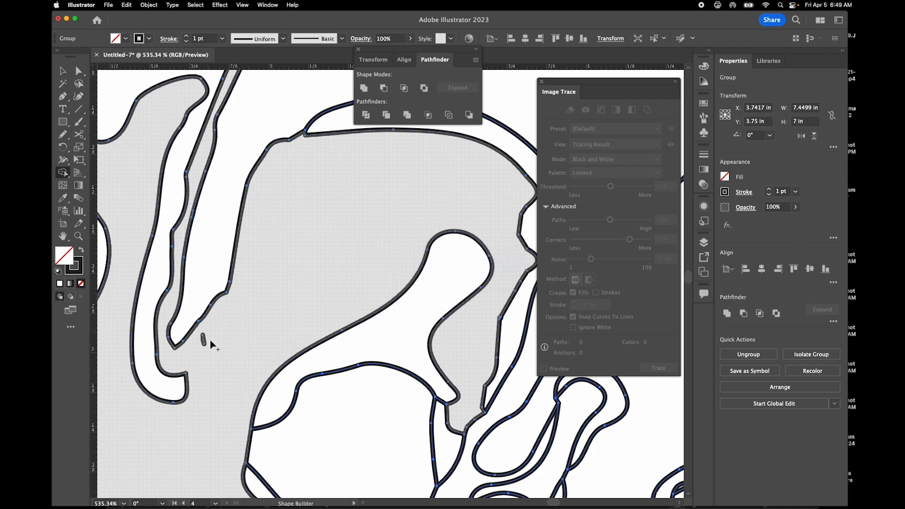
scroll(202, 374, left, 2)
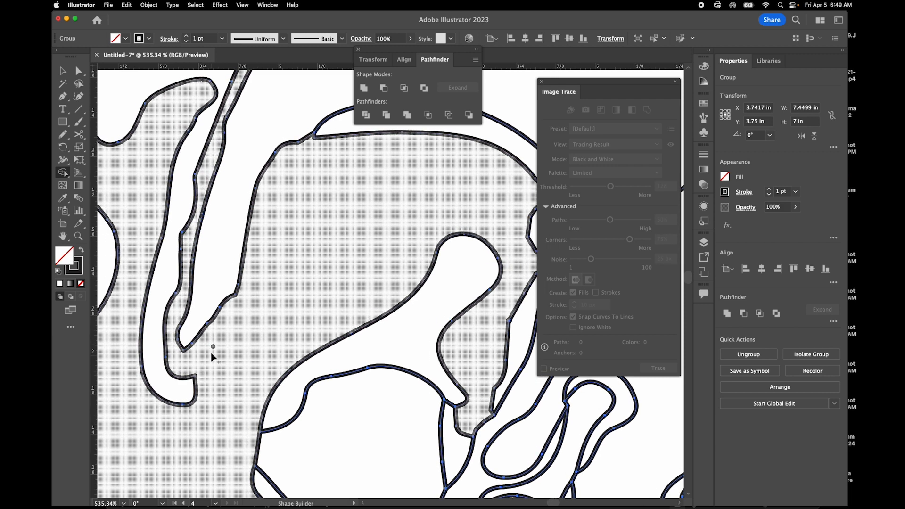
click(213, 349)
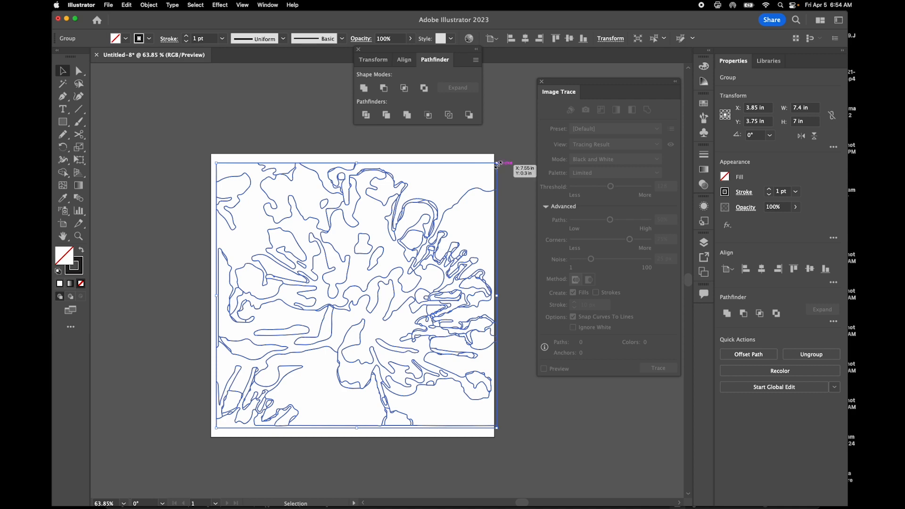
Enlarge the flower line art to about 7.73 x 7.31 in and reposition it so it overlaps the artboard's side edges
drag(501, 163, 503, 164)
drag(216, 429, 204, 440)
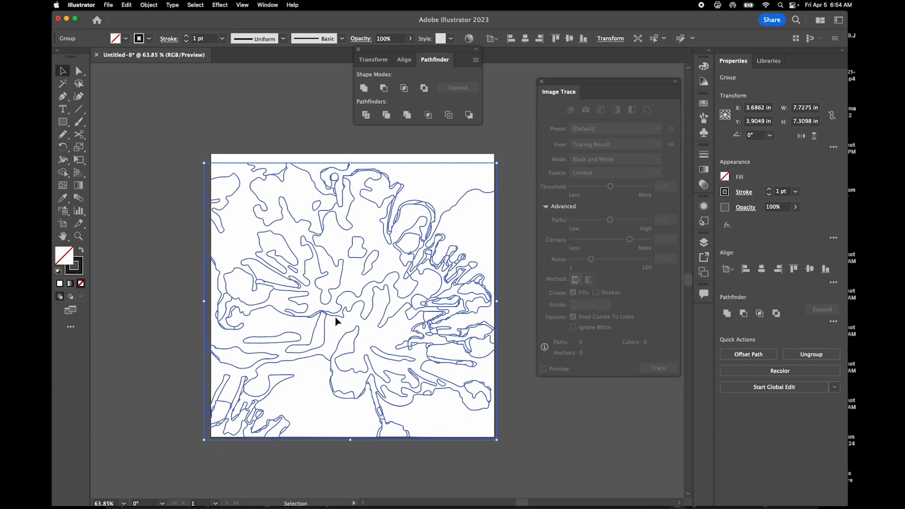
click(428, 214)
drag(422, 234, 424, 234)
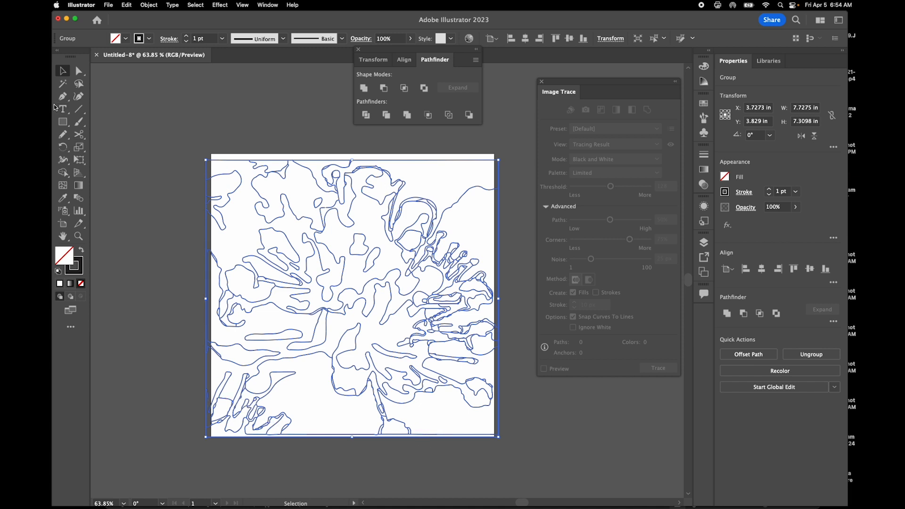
Create a 7 x 7 in square with the Rectangle tool
click(65, 122)
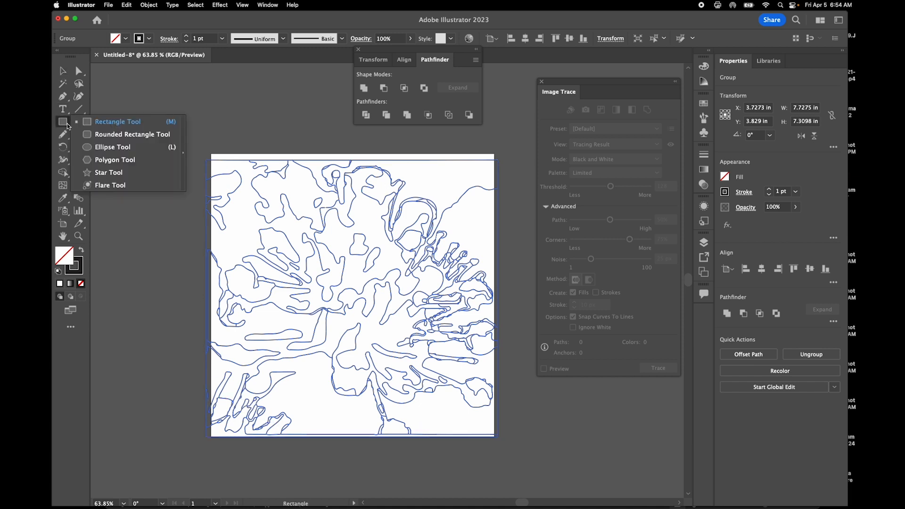
click(106, 126)
click(250, 129)
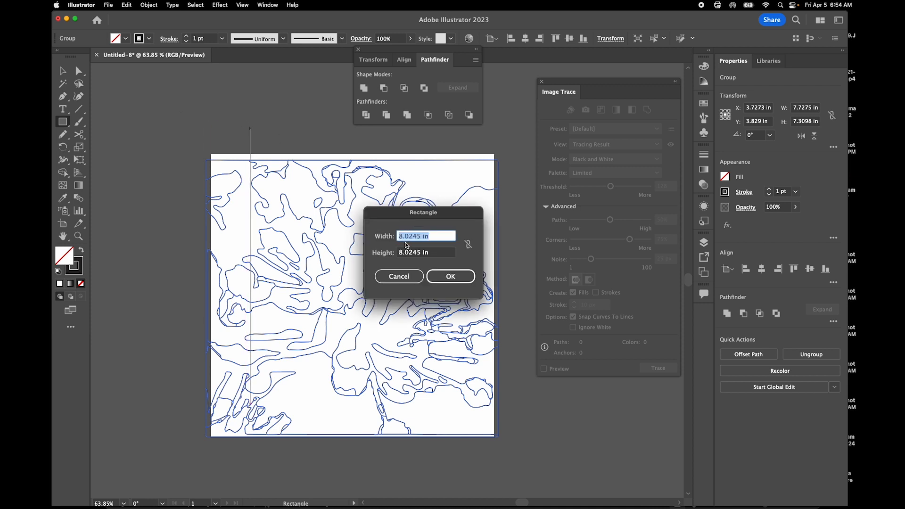
text(7)
key(Tab)
text(7)
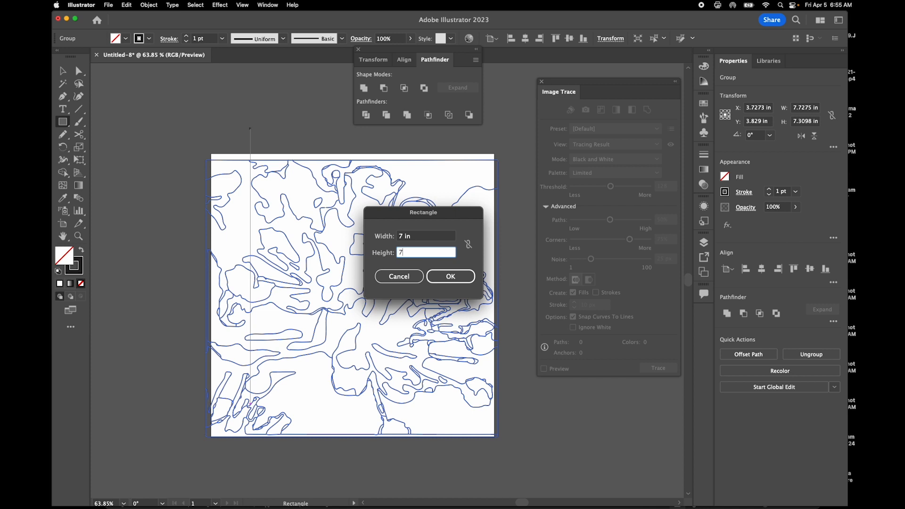
key(Tab)
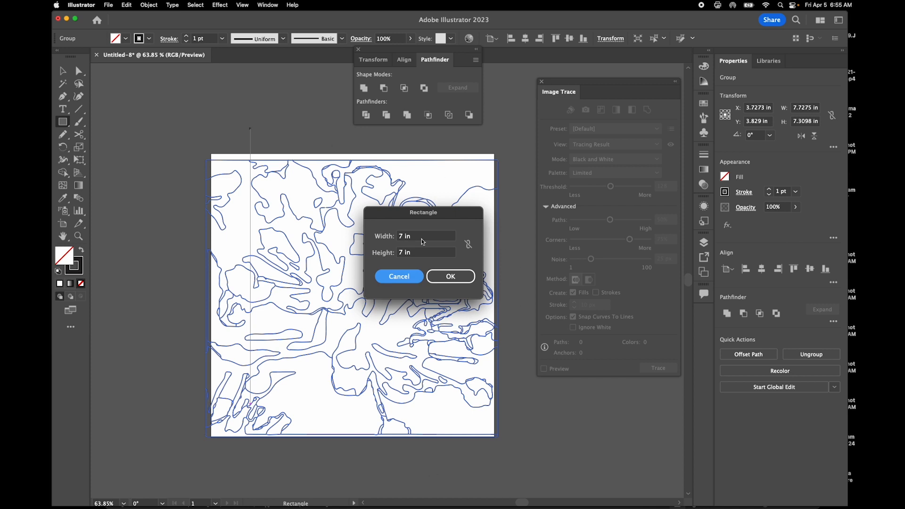
click(445, 279)
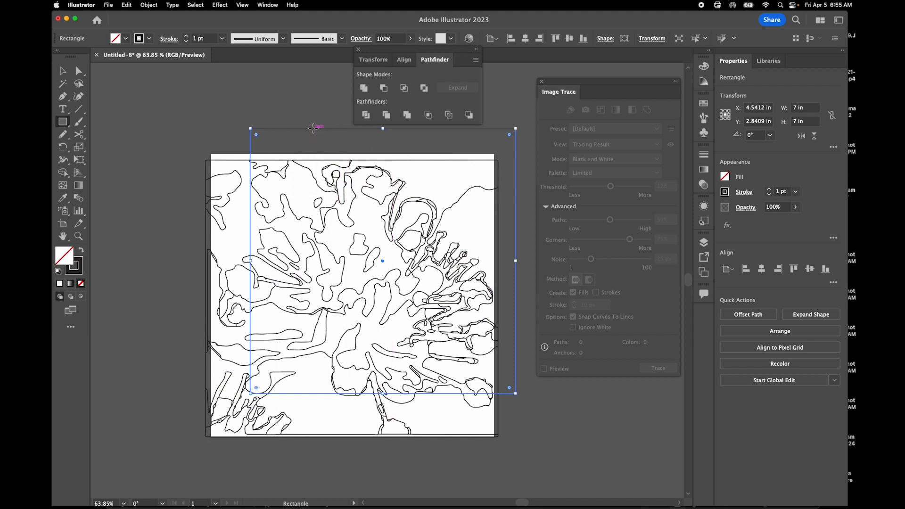
Center the 7 in square horizontally and vertically on the artboard
click(62, 71)
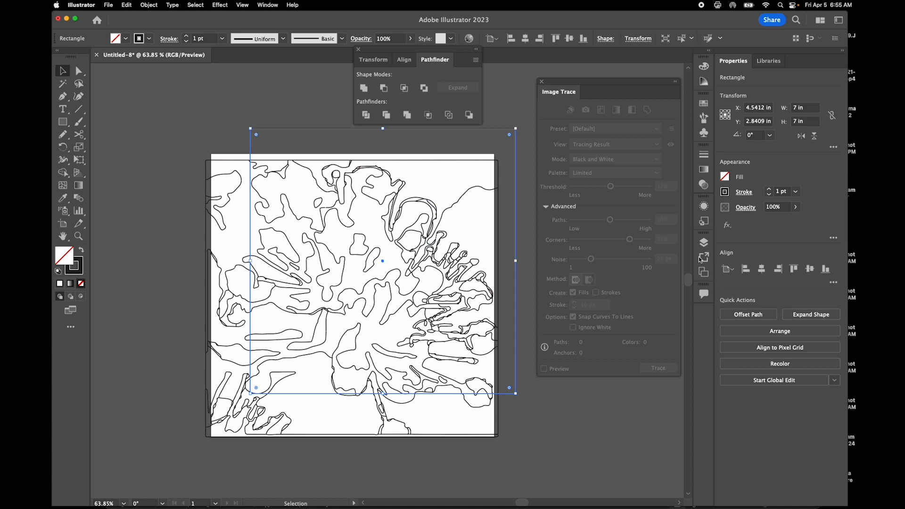
click(208, 115)
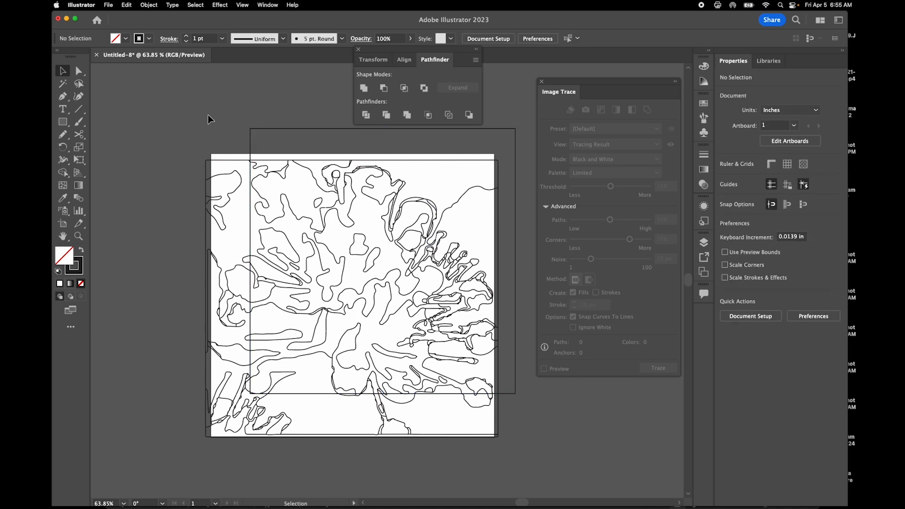
click(273, 127)
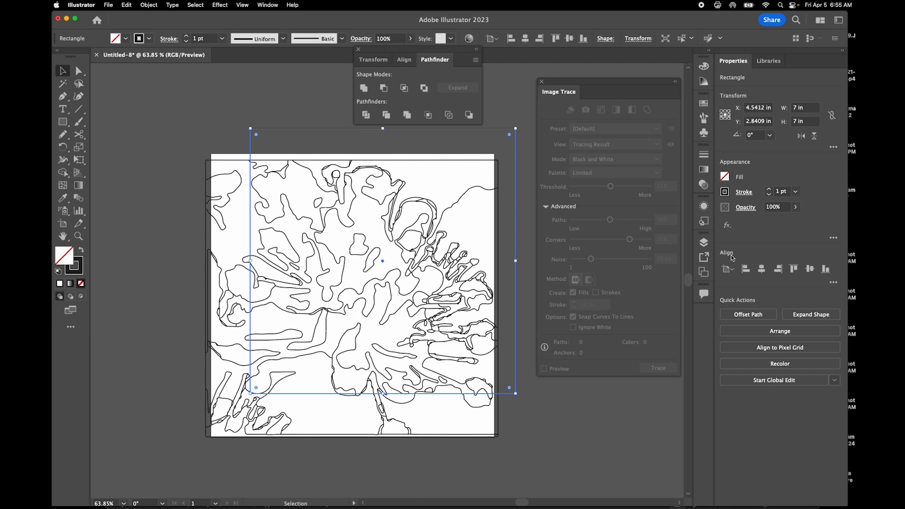
click(763, 272)
click(810, 269)
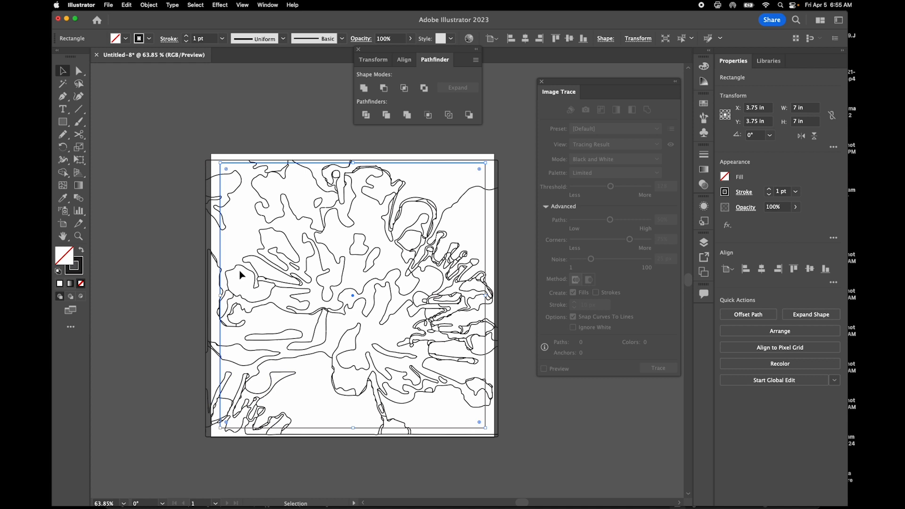
Select all the artwork and remove the flower areas outside the upper part of the square's left edge with the Shape Builder tool
key(super+a)
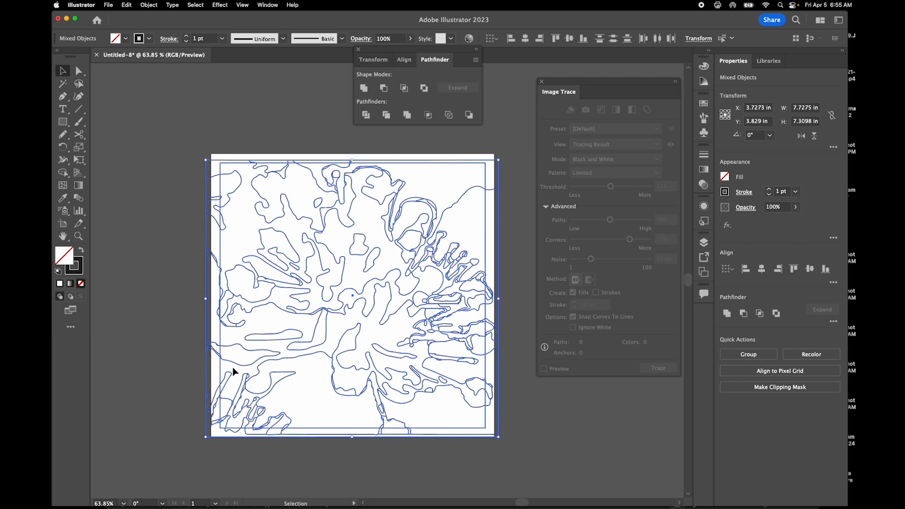
click(62, 173)
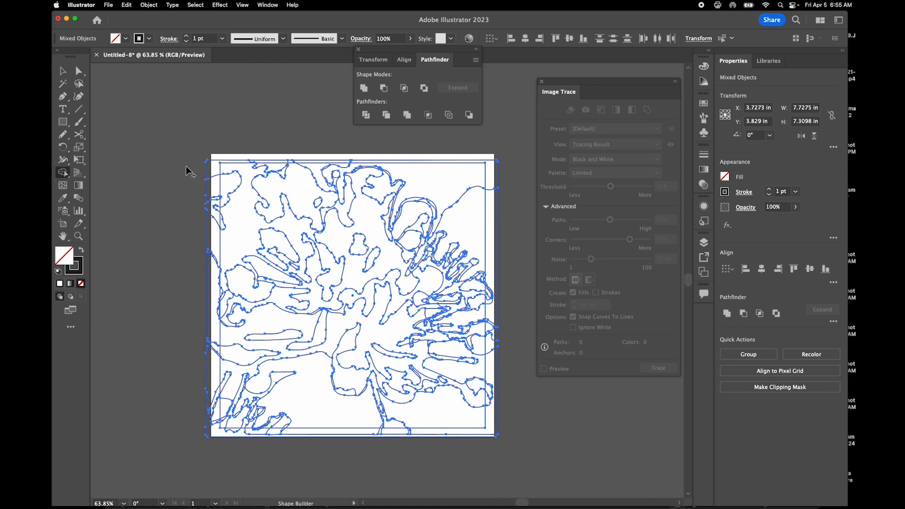
scroll(209, 153, up, 5)
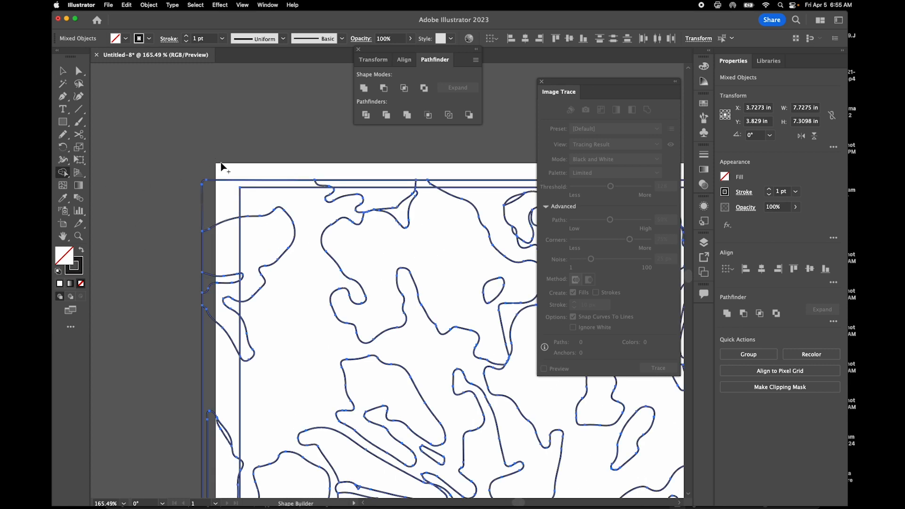
mouse_move(224, 166)
mouse_down()
mouse_move(211, 322)
mouse_move(226, 312)
mouse_move(222, 346)
mouse_move(203, 339)
mouse_move(213, 350)
mouse_move(199, 388)
mouse_up()
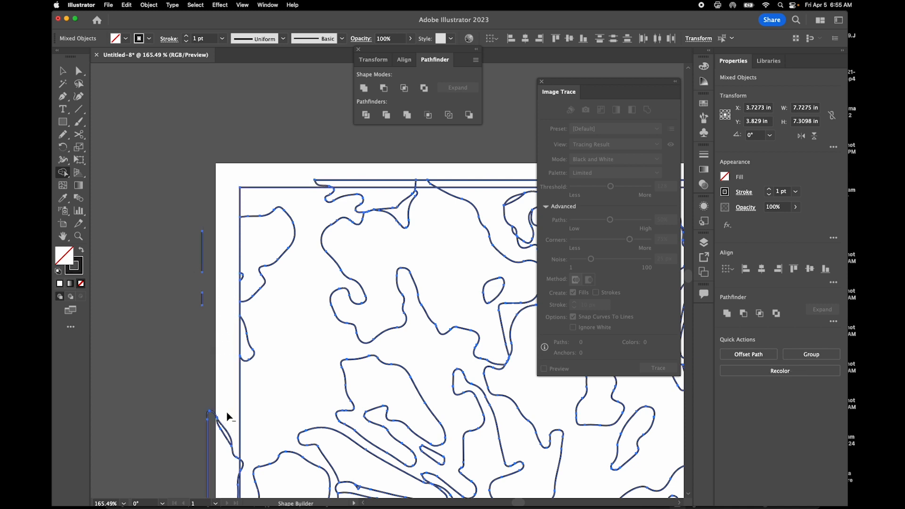
alt+click(223, 469)
scroll(224, 477, down, 5)
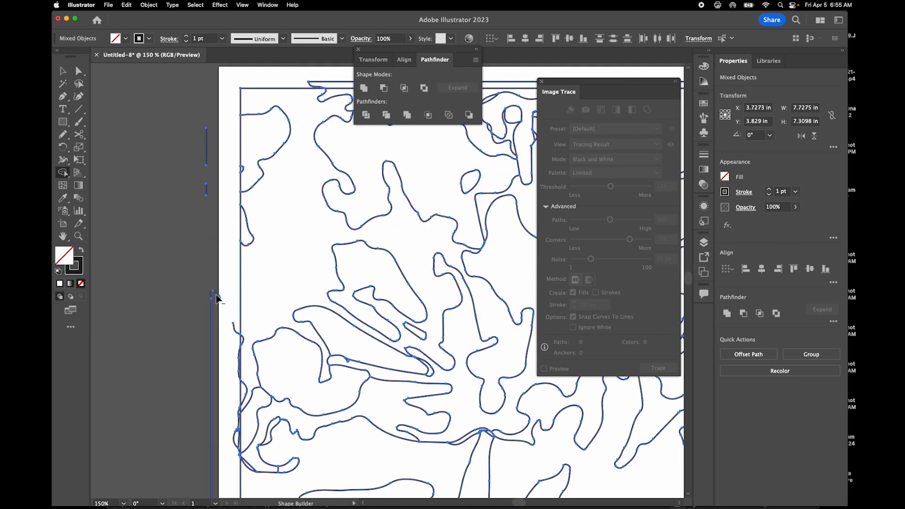
drag(235, 320, 236, 383)
scroll(228, 399, down, 4)
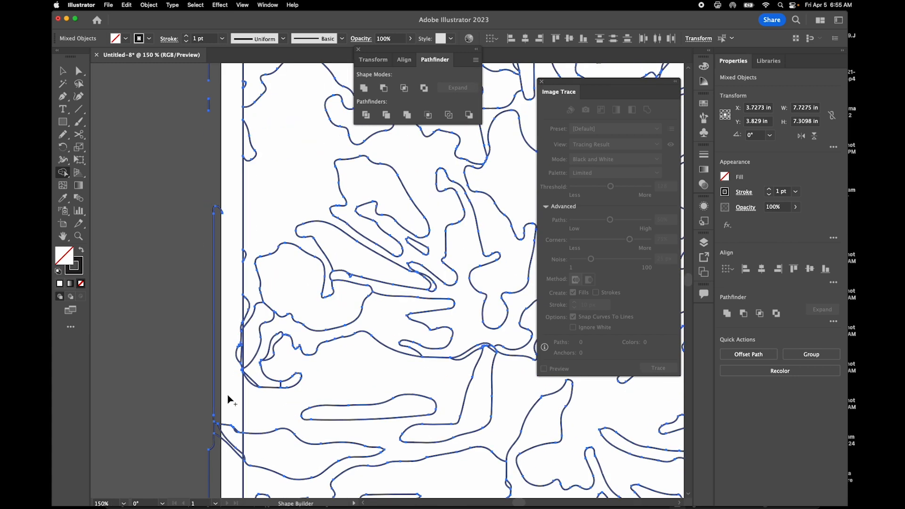
Remove the small overhanging pieces beside the curled petal at the middle of the square's left edge
key(super+z)
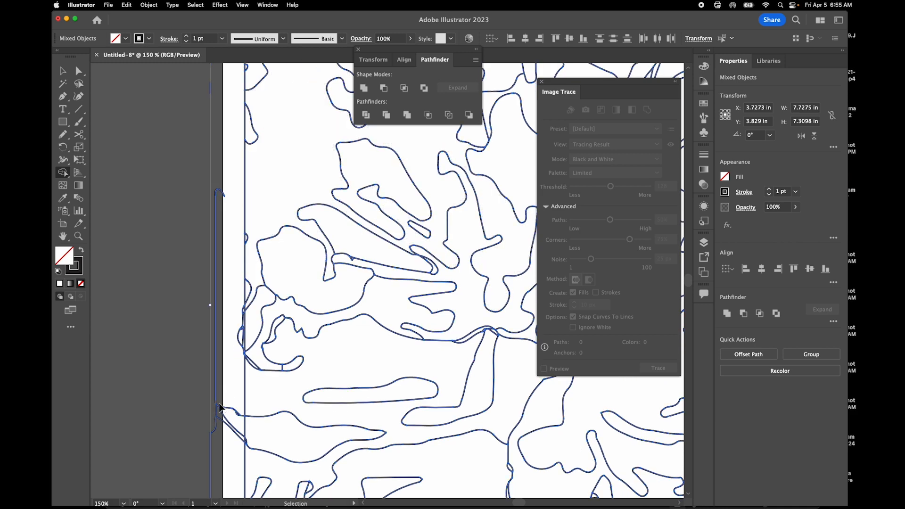
key(super+equal)
key(super+equal)
scroll(220, 408, left, 5)
scroll(220, 408, left, 10)
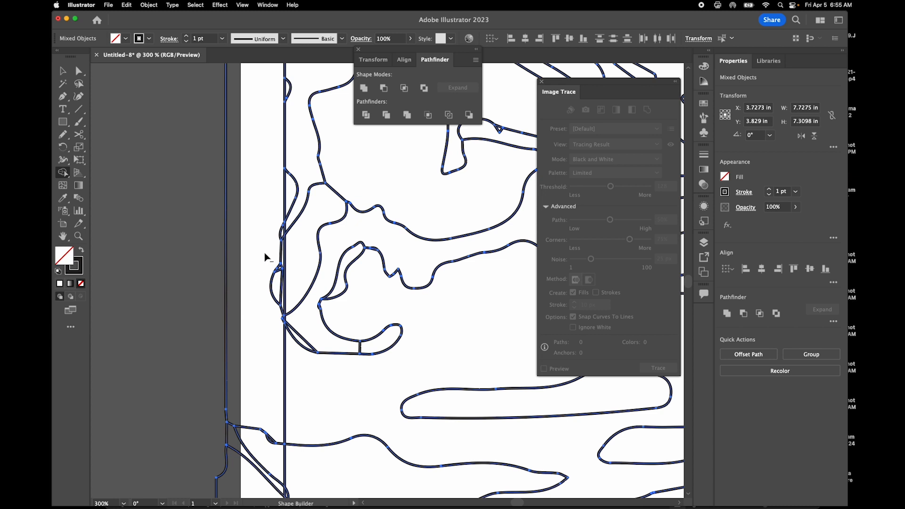
mouse_move(275, 213)
mouse_down()
mouse_move(277, 292)
mouse_move(283, 262)
mouse_up()
alt+click(282, 258)
alt+click(283, 314)
drag(282, 298, 279, 272)
scroll(272, 306, down, 4)
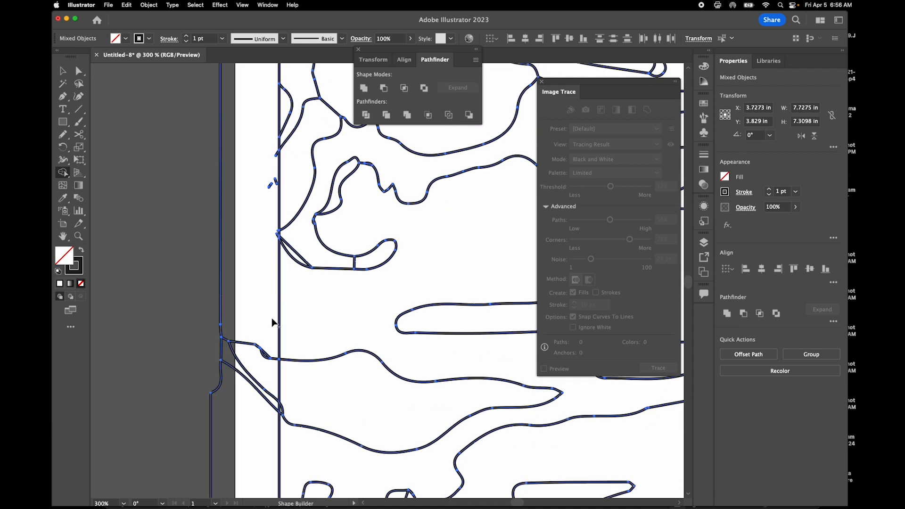
Remove the flower areas outside the left part of the square's bottom edge with the Shape Builder tool
scroll(272, 415, down, 10)
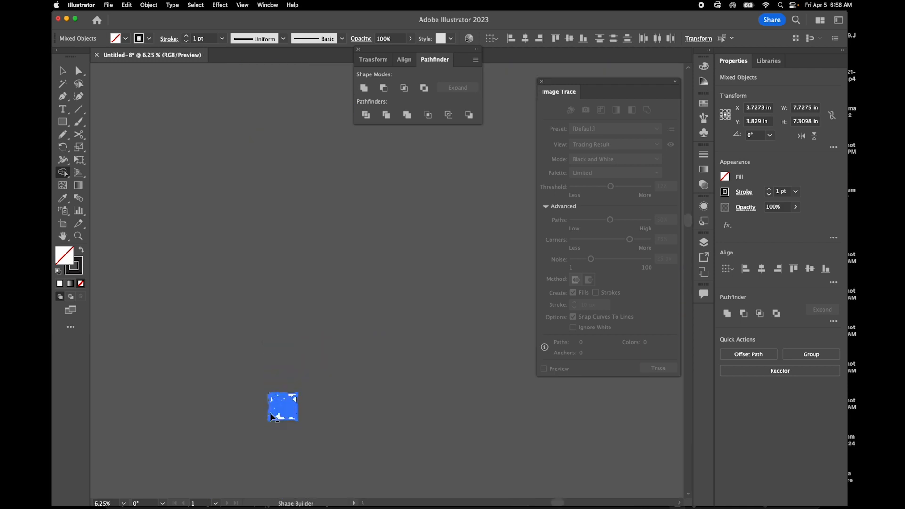
scroll(276, 419, up, 10)
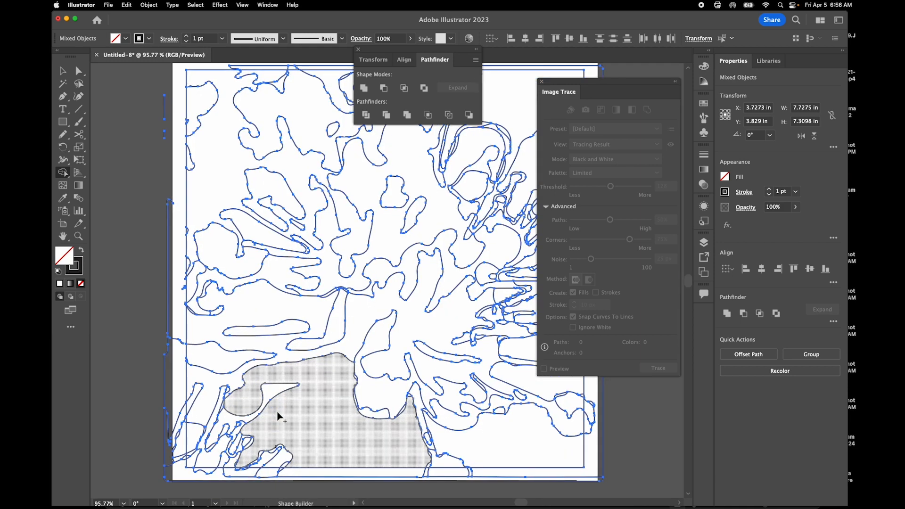
scroll(281, 417, down, 4)
scroll(291, 382, up, 5)
scroll(290, 373, down, 3)
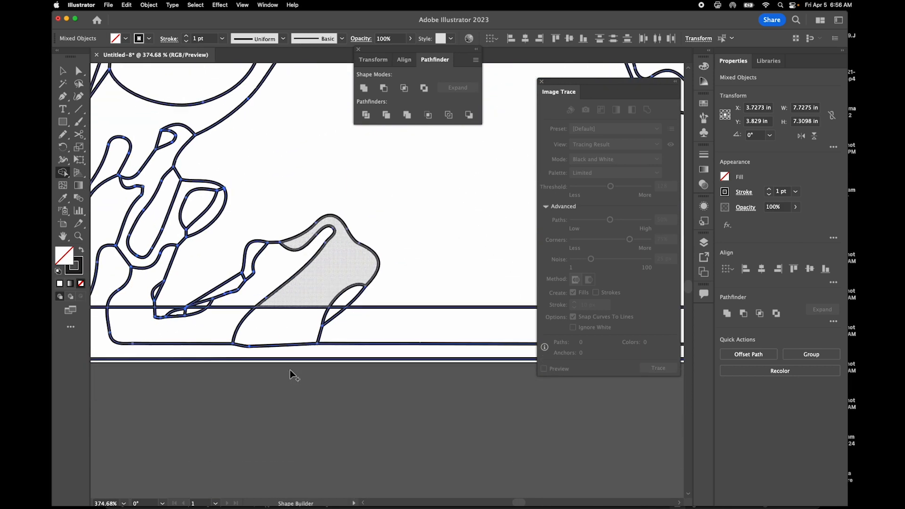
mouse_move(370, 363)
mouse_down()
mouse_move(318, 322)
mouse_move(331, 315)
mouse_move(290, 325)
mouse_move(153, 315)
mouse_up()
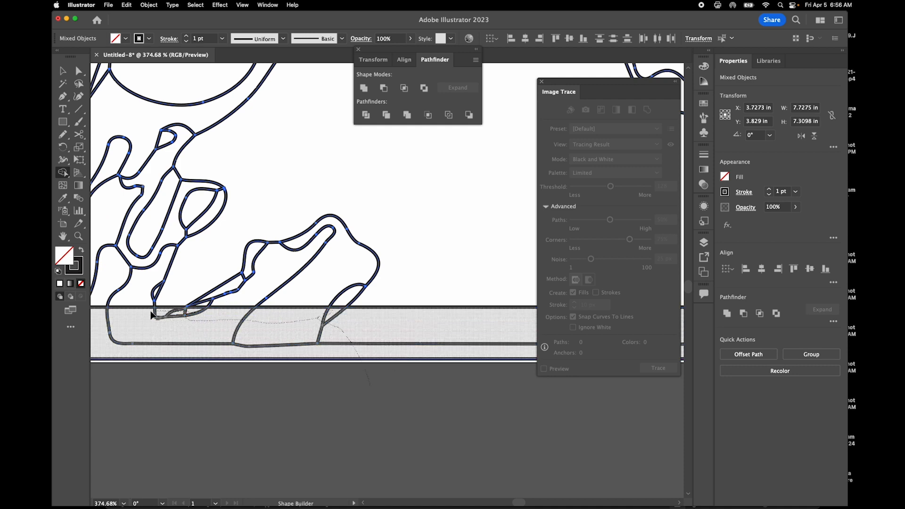
drag(110, 326, 108, 327)
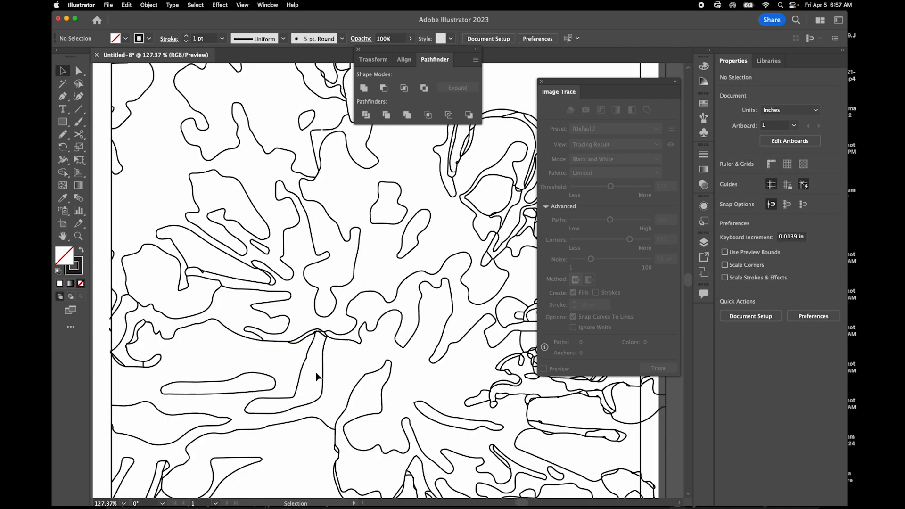
Select all the remaining flower outlines together with the 7 in square
scroll(318, 376, down, 4)
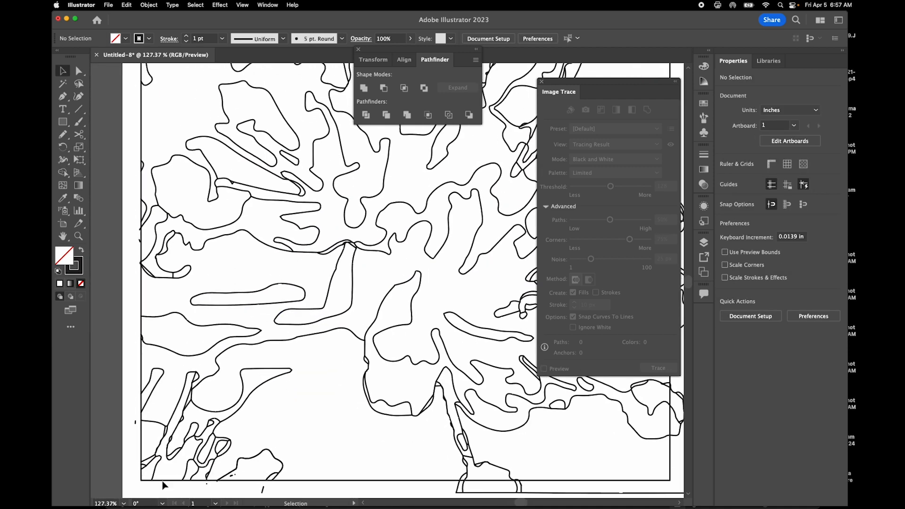
scroll(233, 325, up, 3)
scroll(233, 326, down, 5)
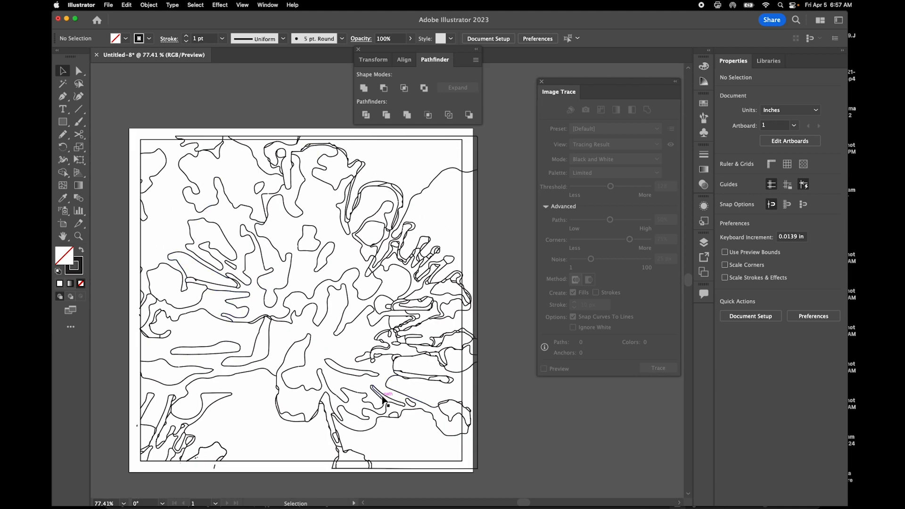
key(super+a)
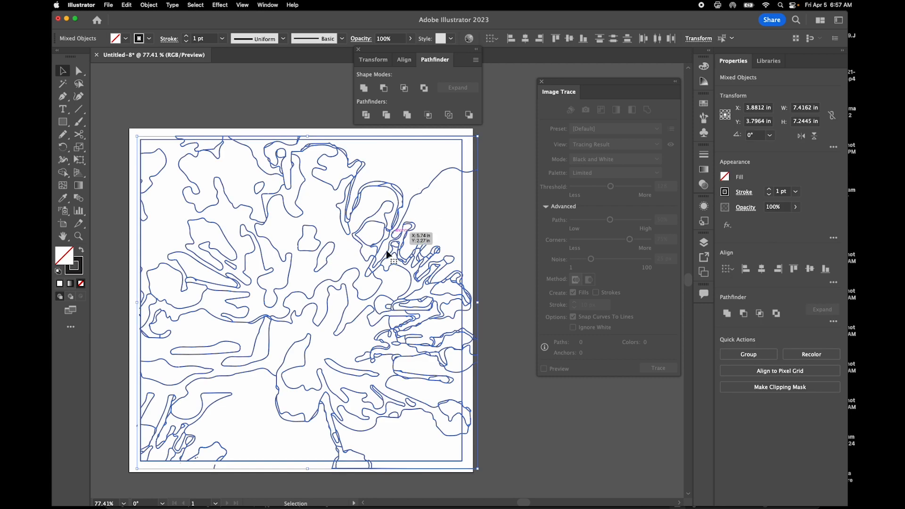
scroll(361, 295, up, 10)
scroll(360, 294, right, 3)
scroll(360, 293, up, 3)
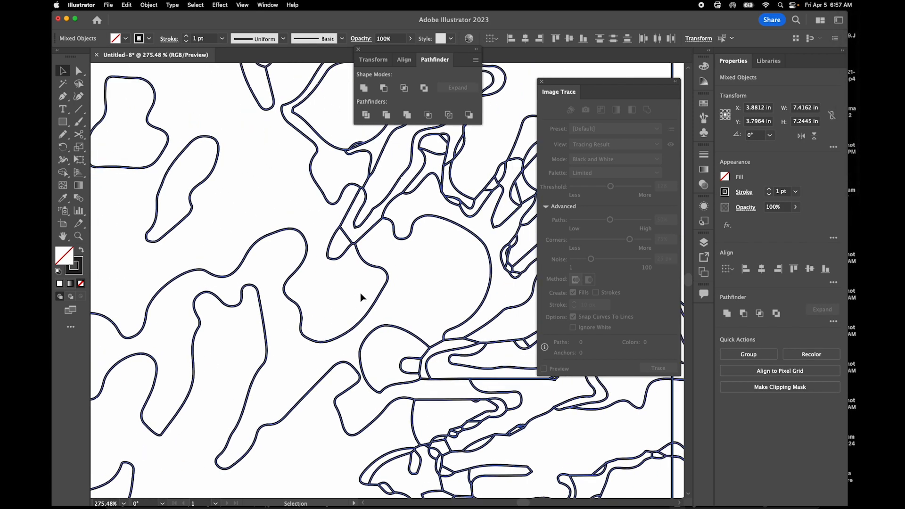
scroll(361, 293, up, 3)
scroll(360, 294, right, 2)
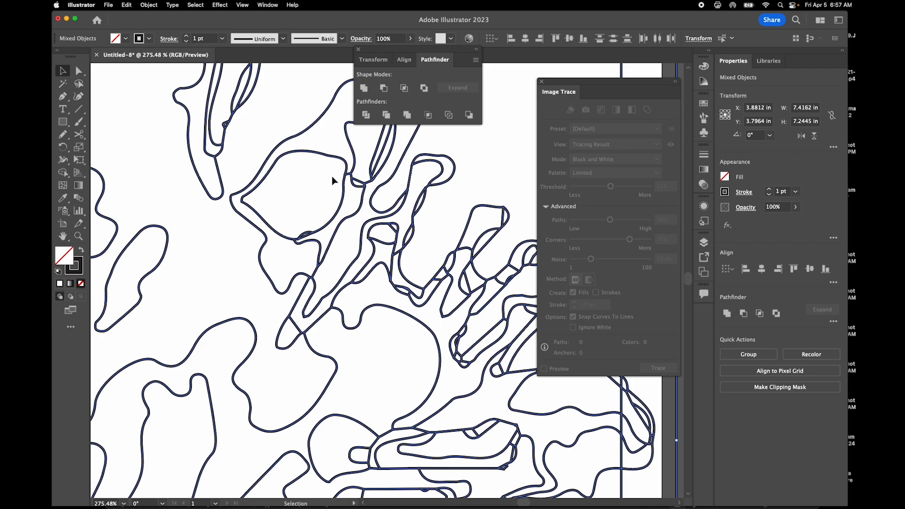